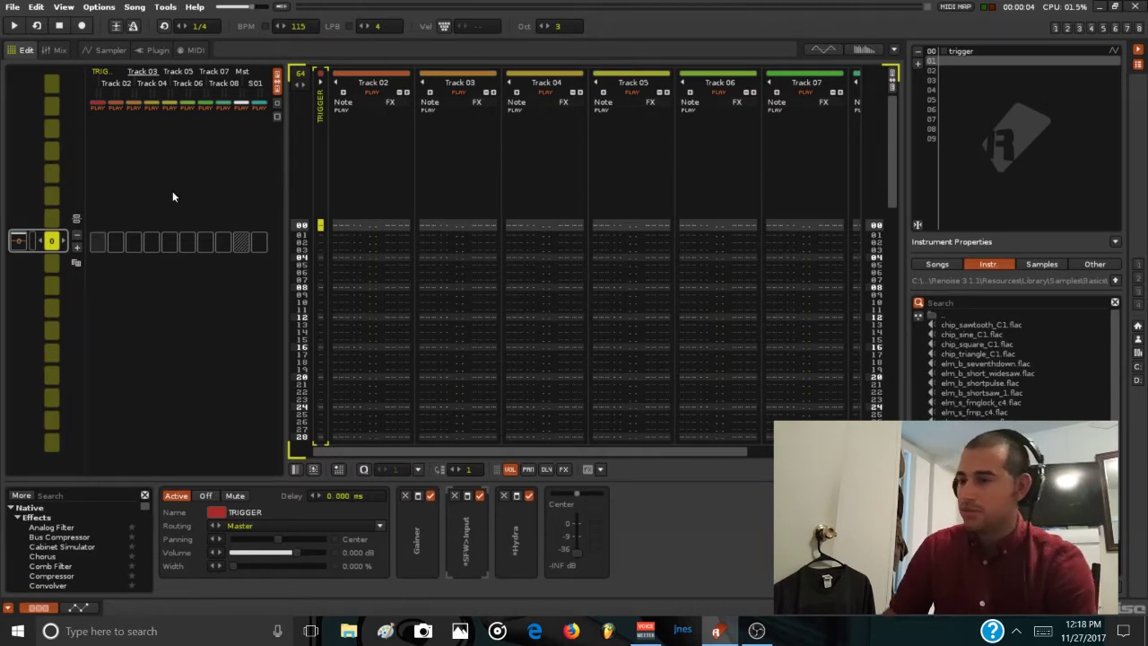
# - Load chip_sawtooth_C1.flac into empty instrument slot 03, playing into Track 02
pyautogui.click(106, 50)
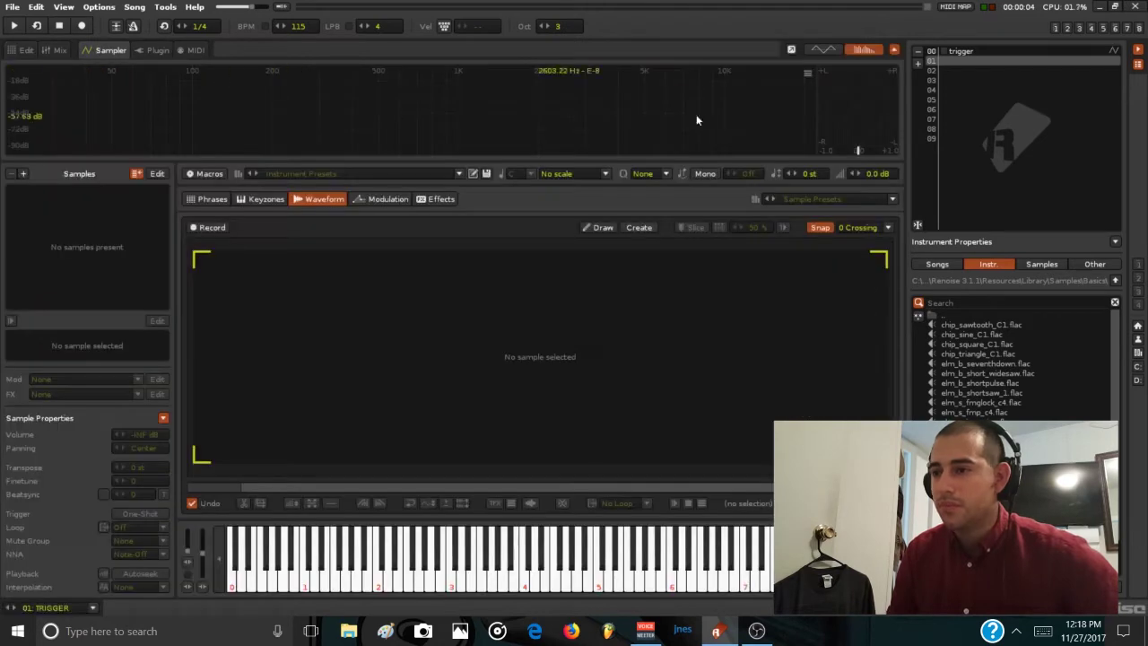
pyautogui.click(93, 607)
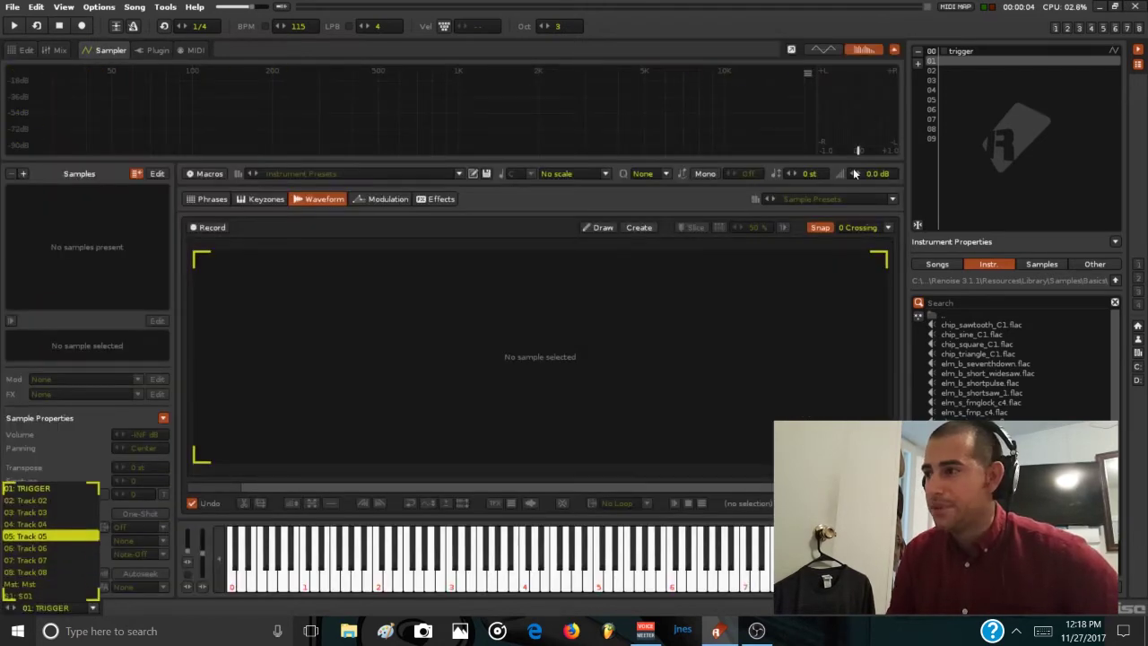
pyautogui.click(949, 79)
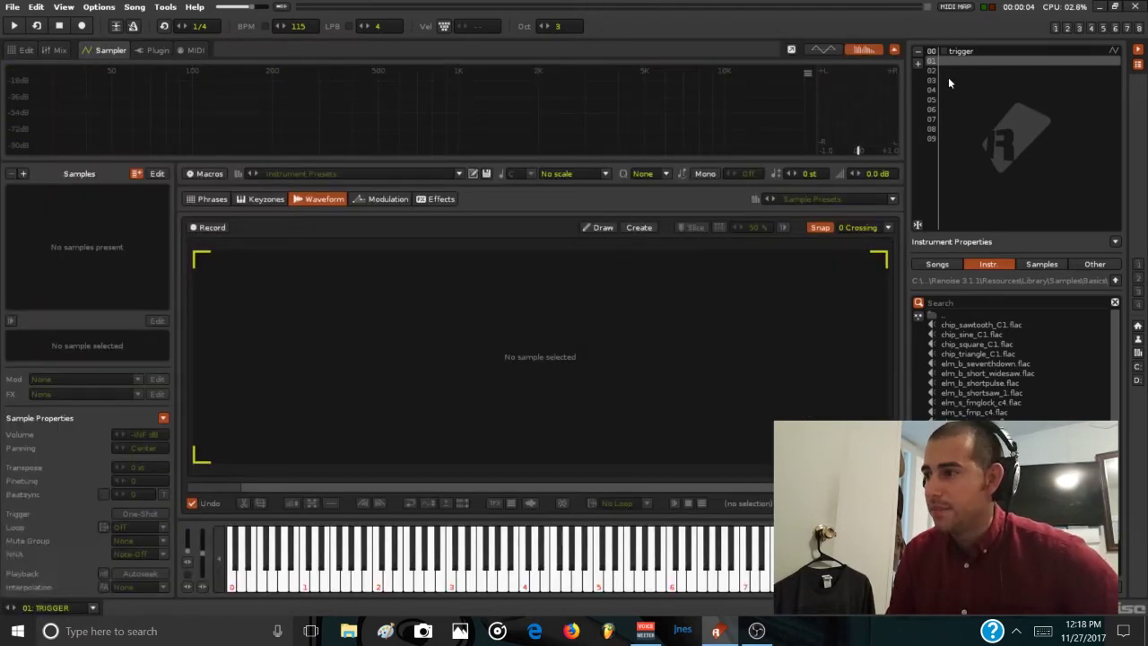
pyautogui.click(92, 609)
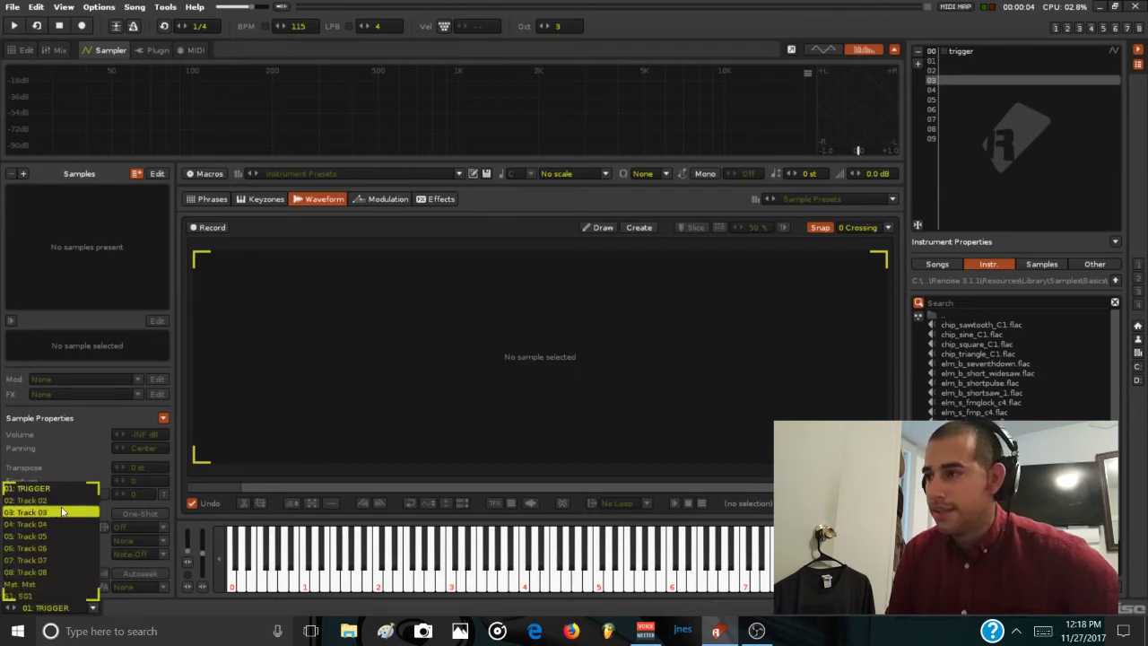
pyautogui.click(54, 500)
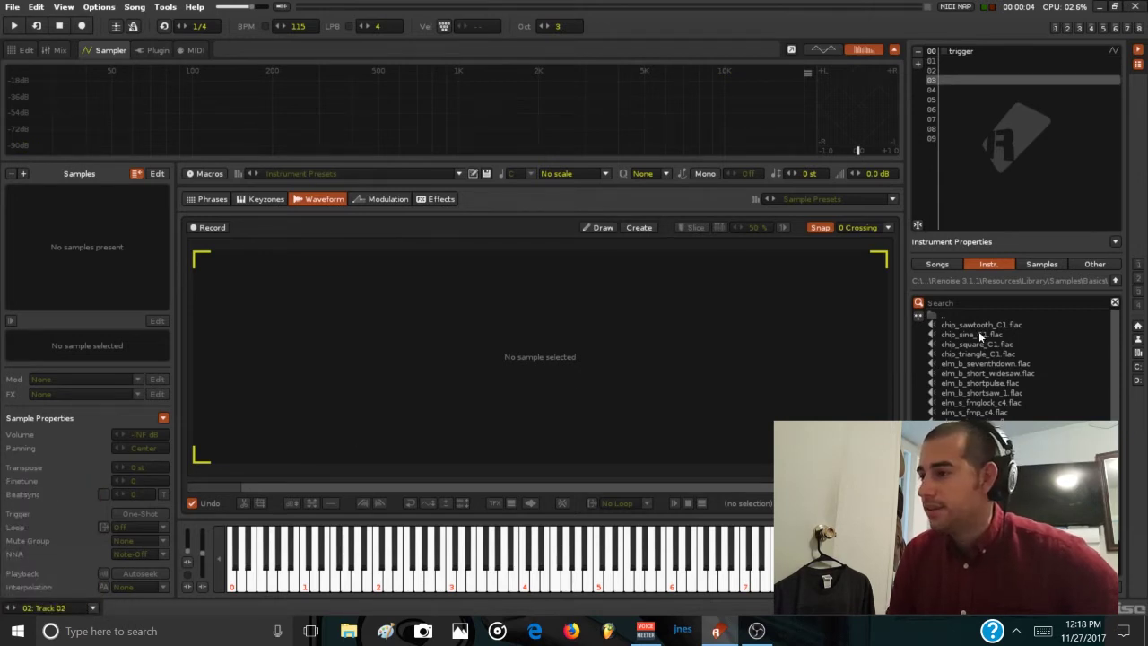
pyautogui.moveTo(977, 324); pyautogui.dragTo(438, 357)
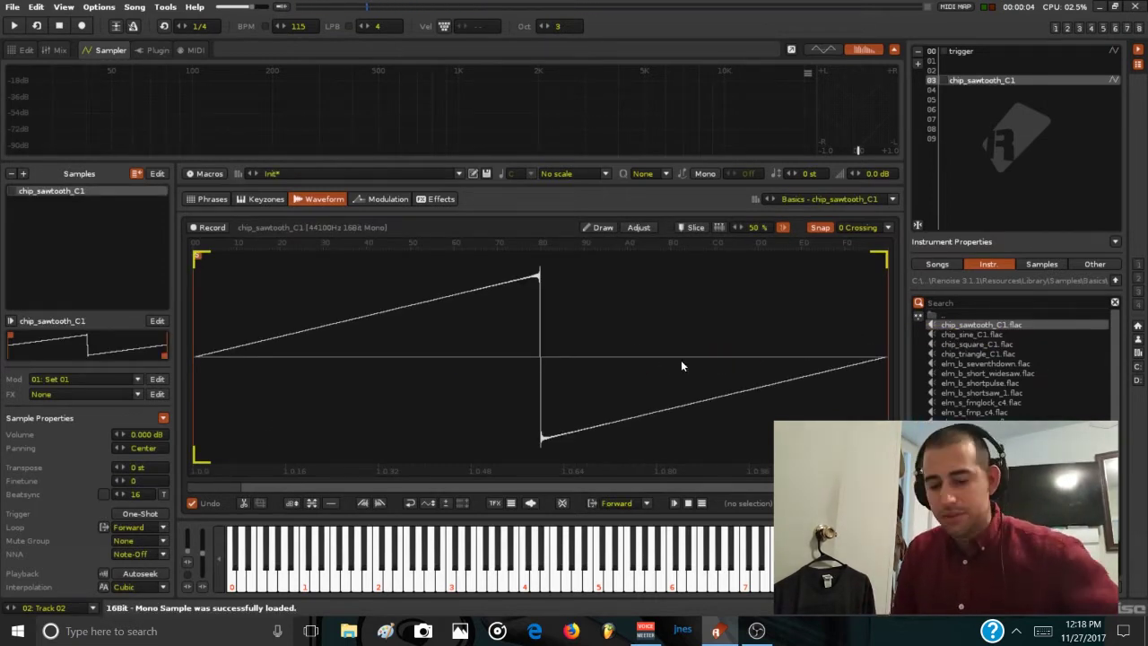
pyautogui.press('q')
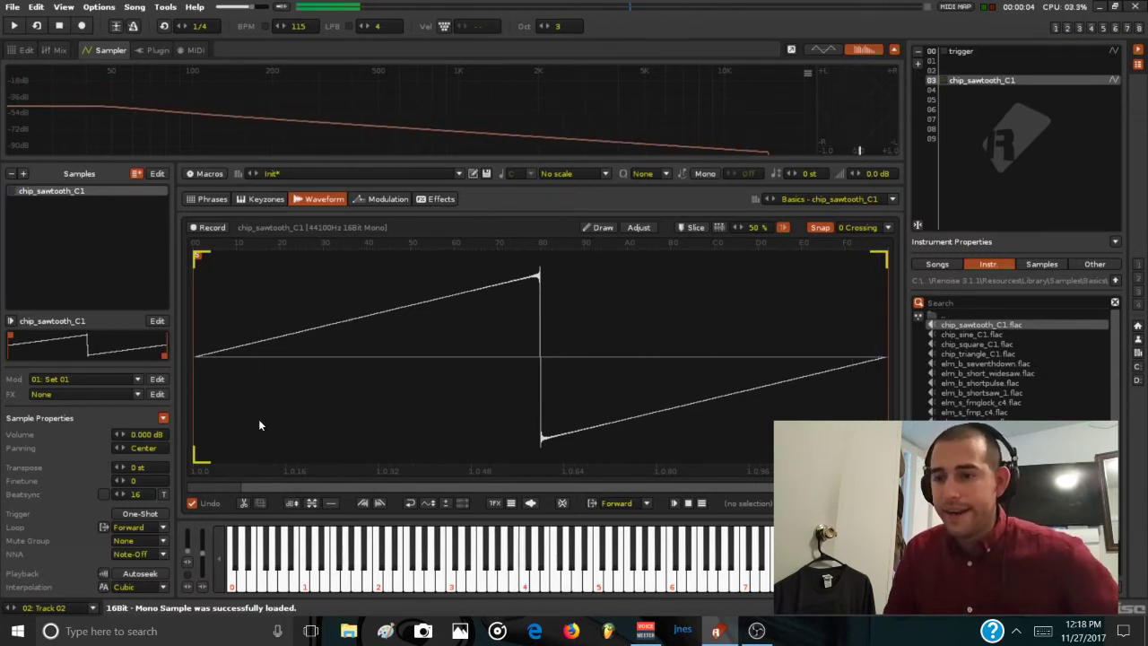
# - Transpose the sawtooth sample up 24 semitones
pyautogui.click(143, 467)
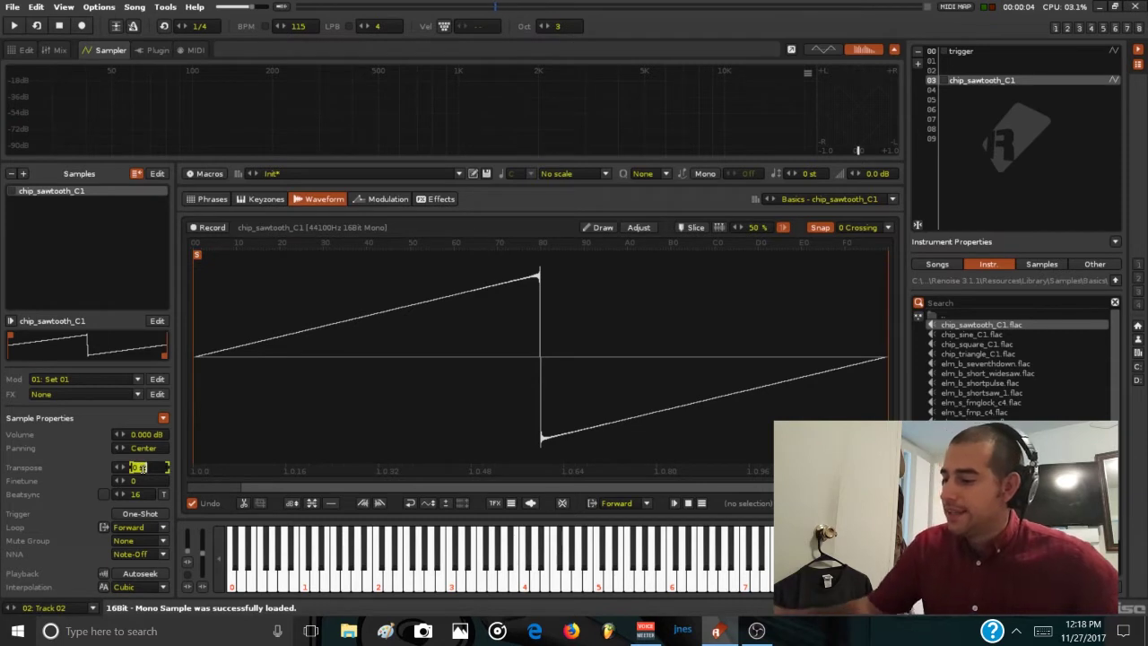
pyautogui.write('24')
pyautogui.press('Return')
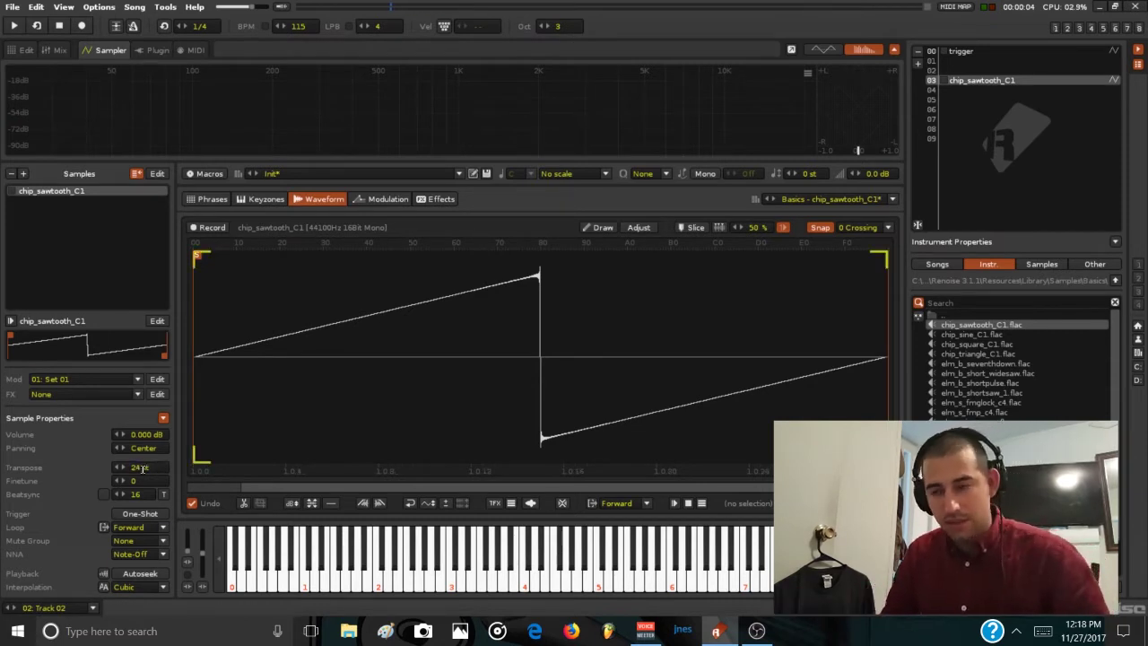
pyautogui.press('q')
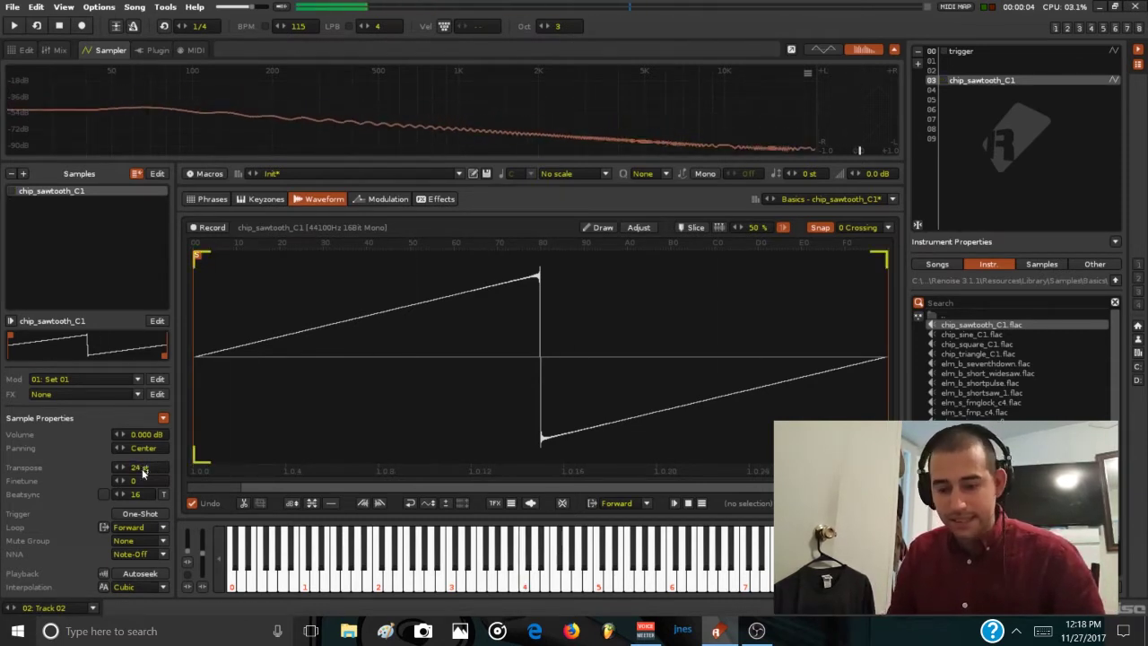
pyautogui.press('q')
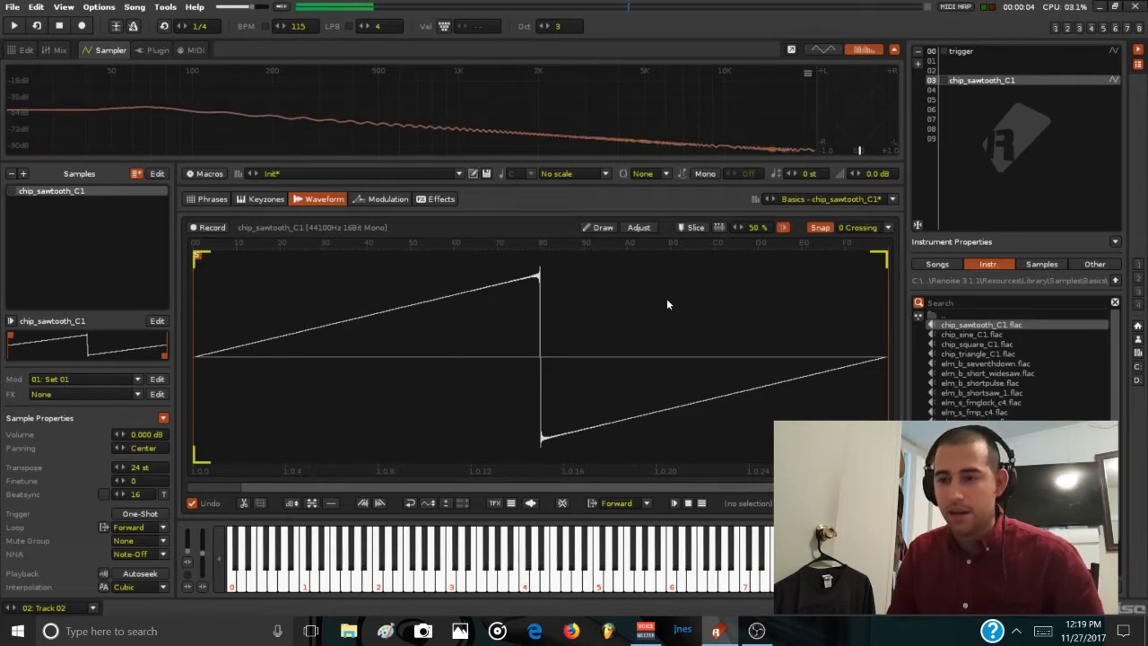
# - Set the instrument's global transpose to 24 semitones and lower its volume to -10.9 dB
pyautogui.doubleClick(814, 174)
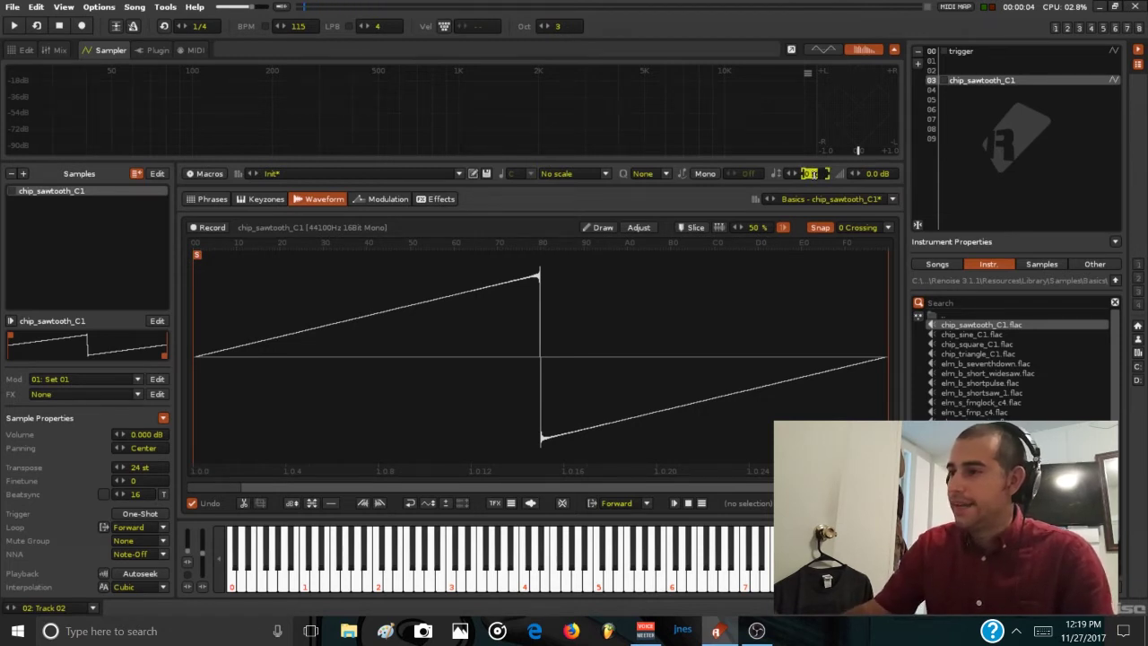
pyautogui.write('24')
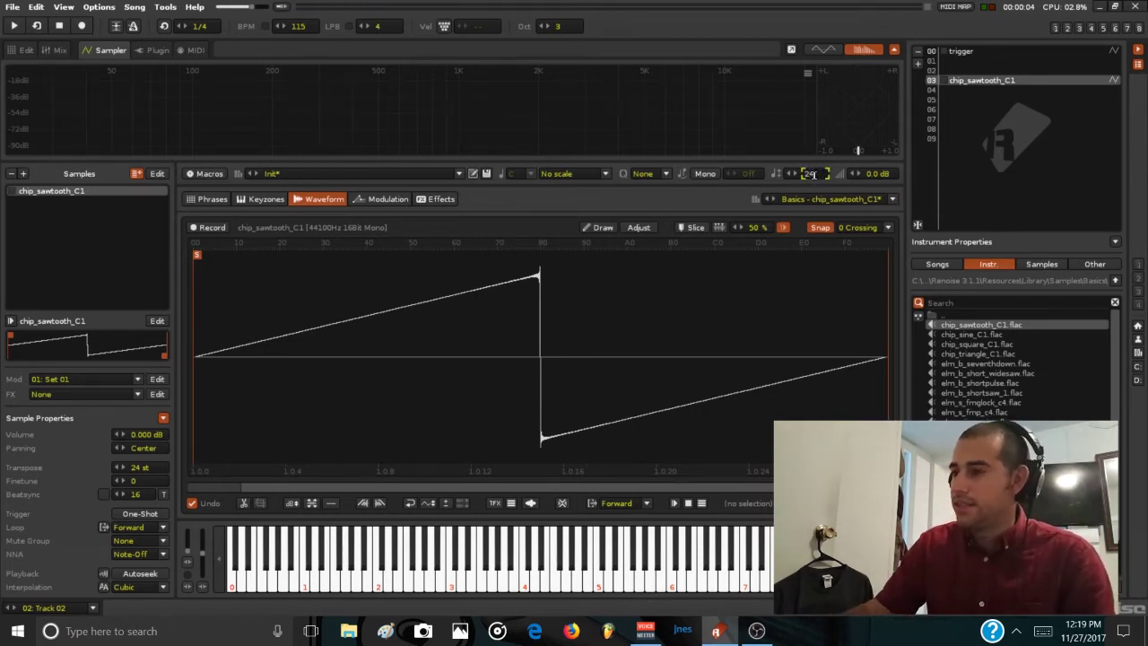
pyautogui.press('Return')
pyautogui.press('z')
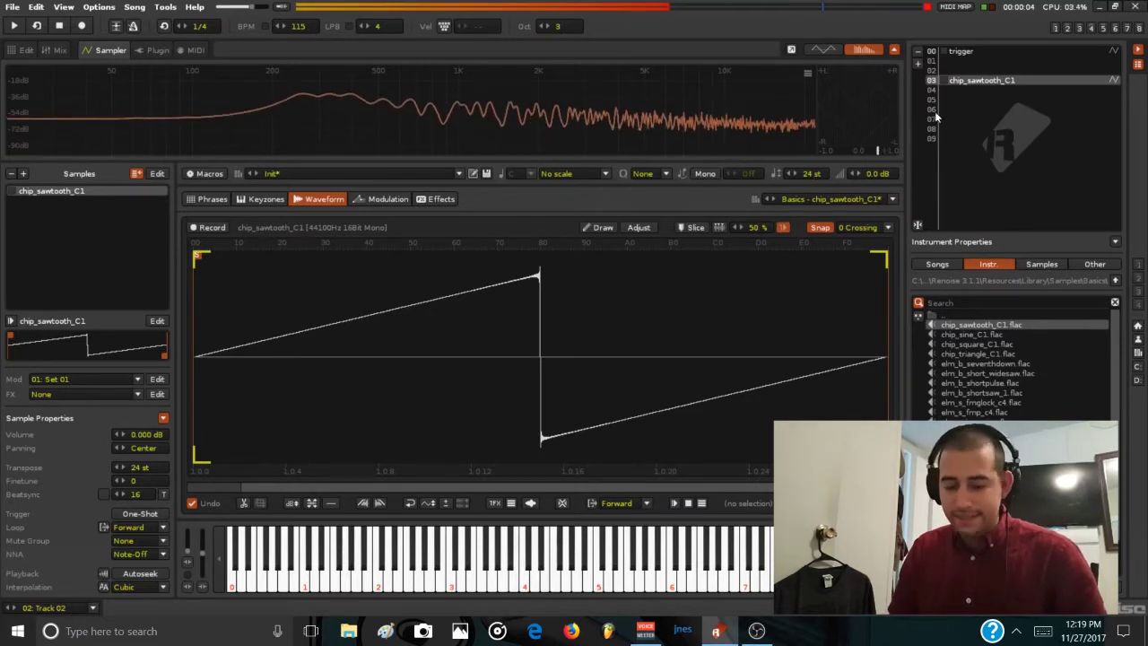
pyautogui.scroll(-2, 877, 174)
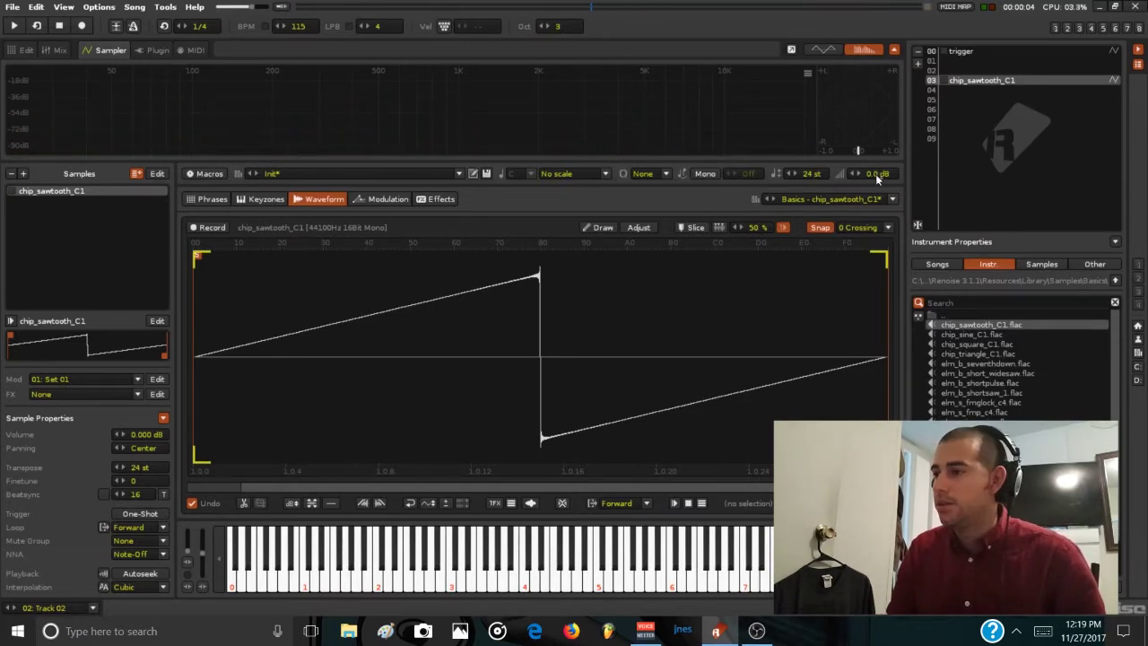
pyautogui.press('q')
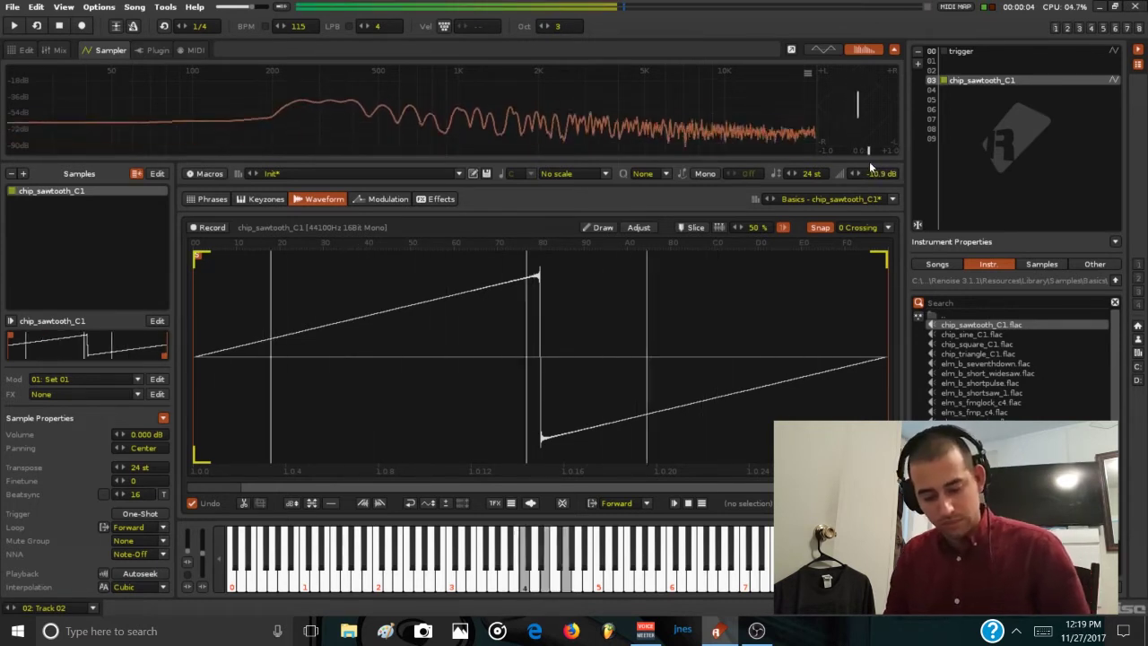
pyautogui.scroll(-4, 869, 152)
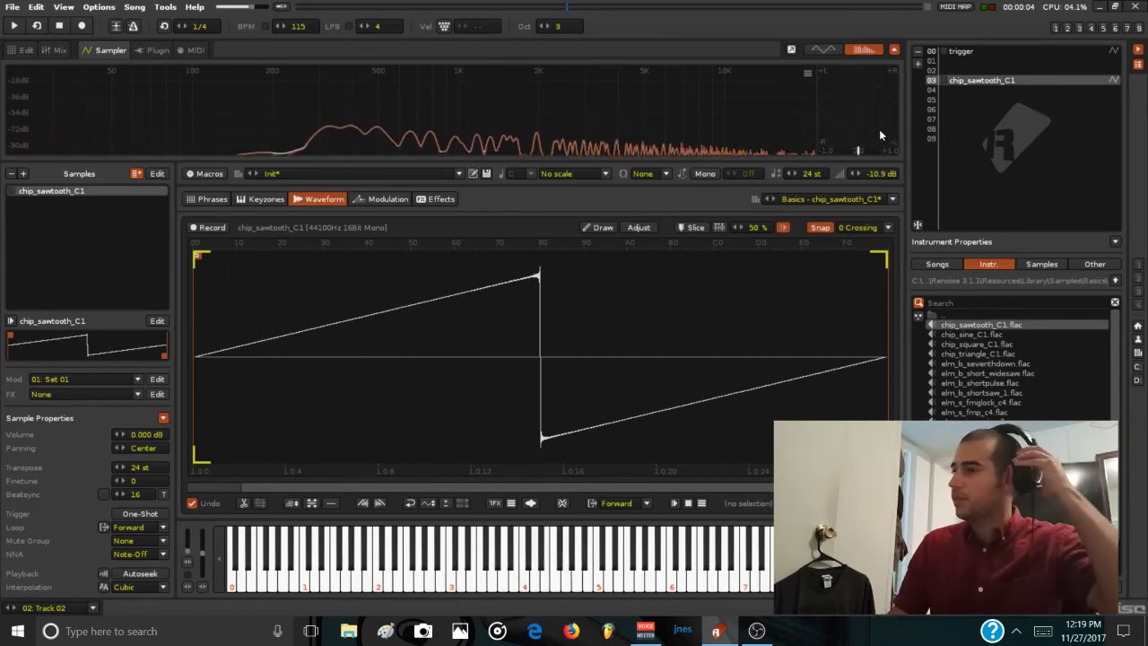
pyautogui.press('q')
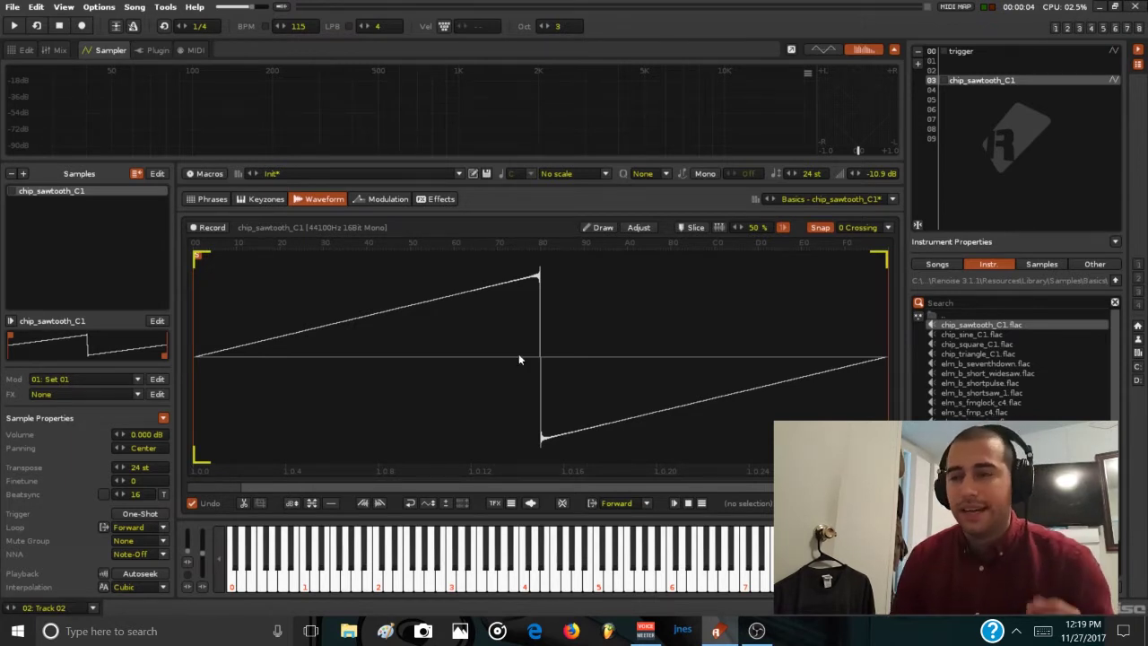
pyautogui.click(375, 199)
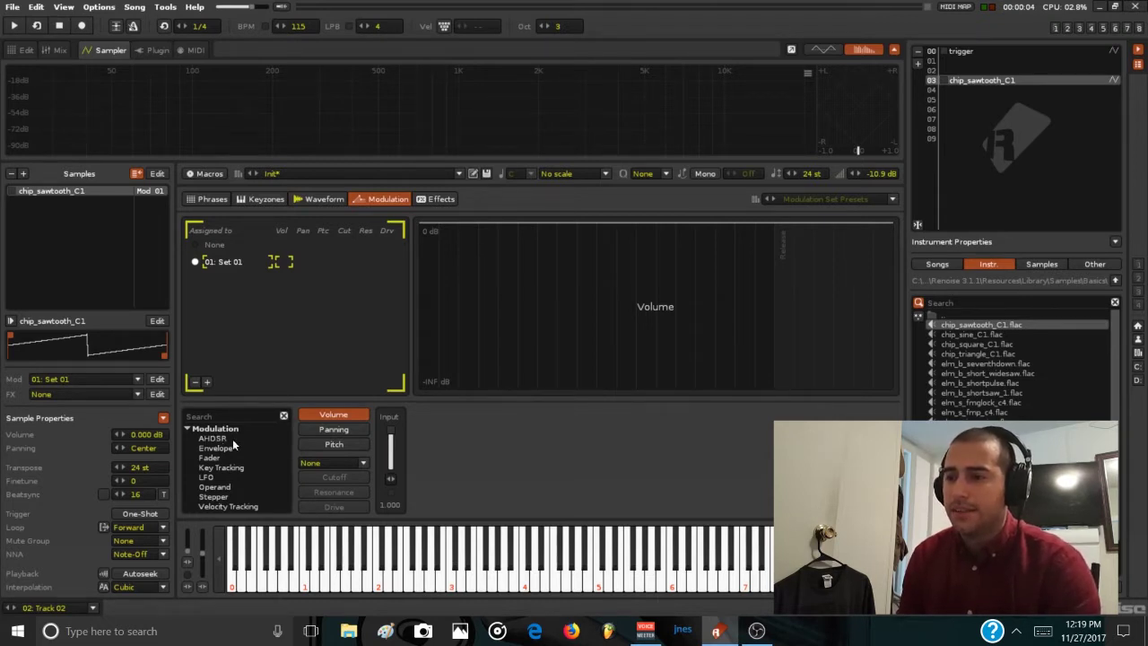
# - Add a Volume AHDSR with 0 ms attack, 0 sustain, 138 ms decay and 74 ms release
pyautogui.moveTo(219, 440); pyautogui.dragTo(484, 432)
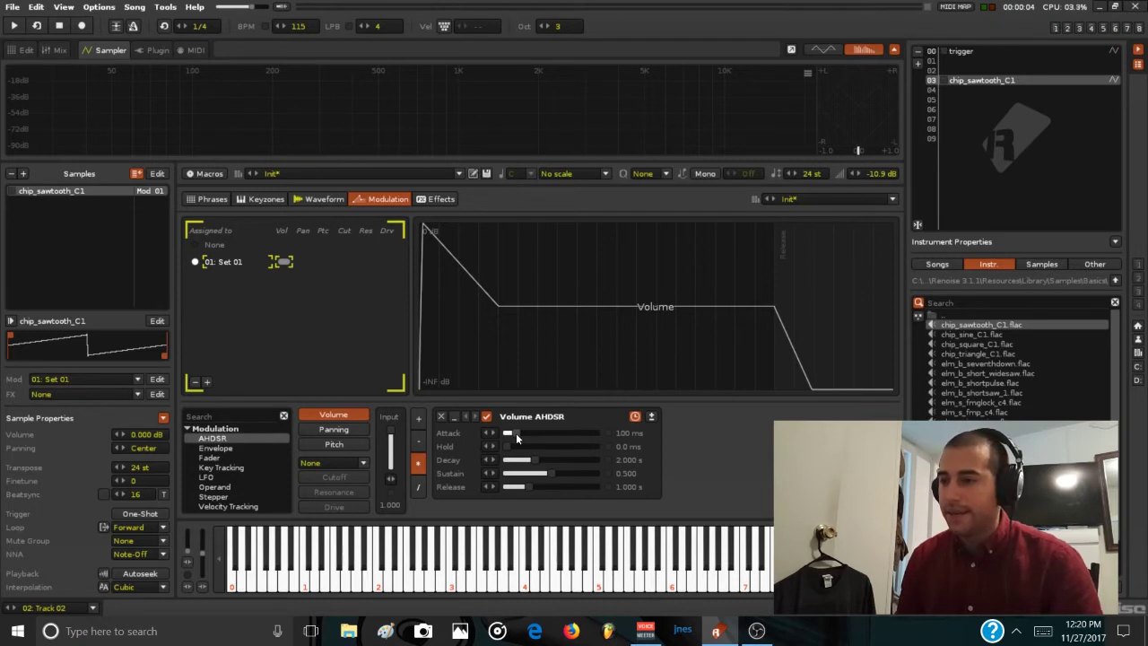
pyautogui.moveTo(517, 432); pyautogui.dragTo(508, 433)
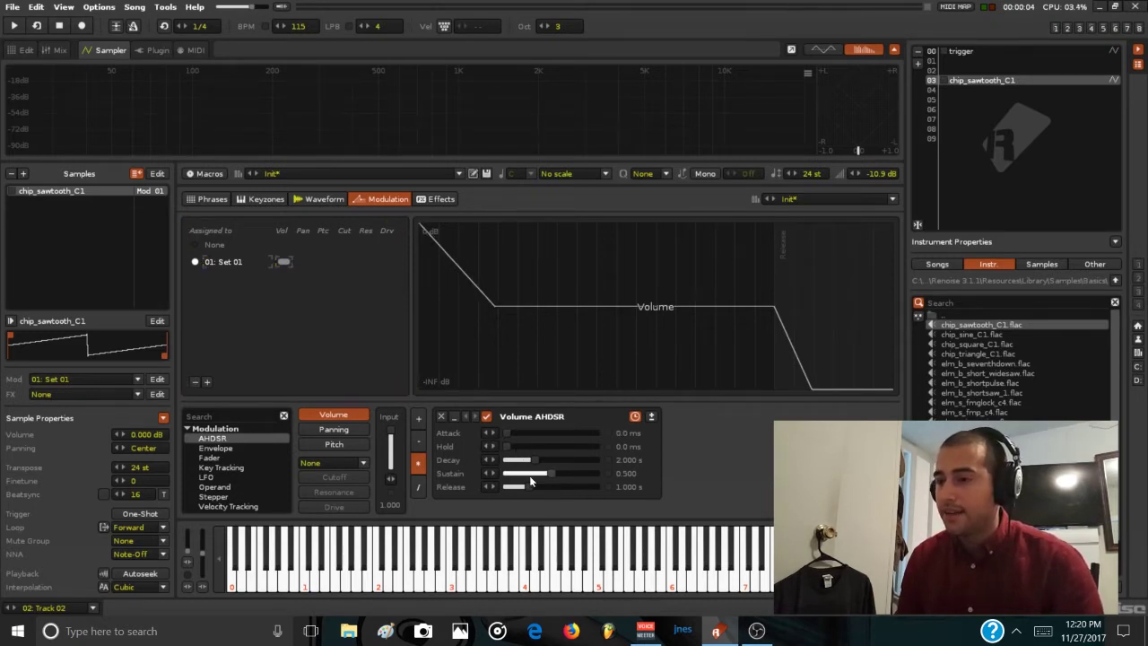
pyautogui.moveTo(544, 473); pyautogui.dragTo(520, 460)
pyautogui.press('w')
pyautogui.press('y')
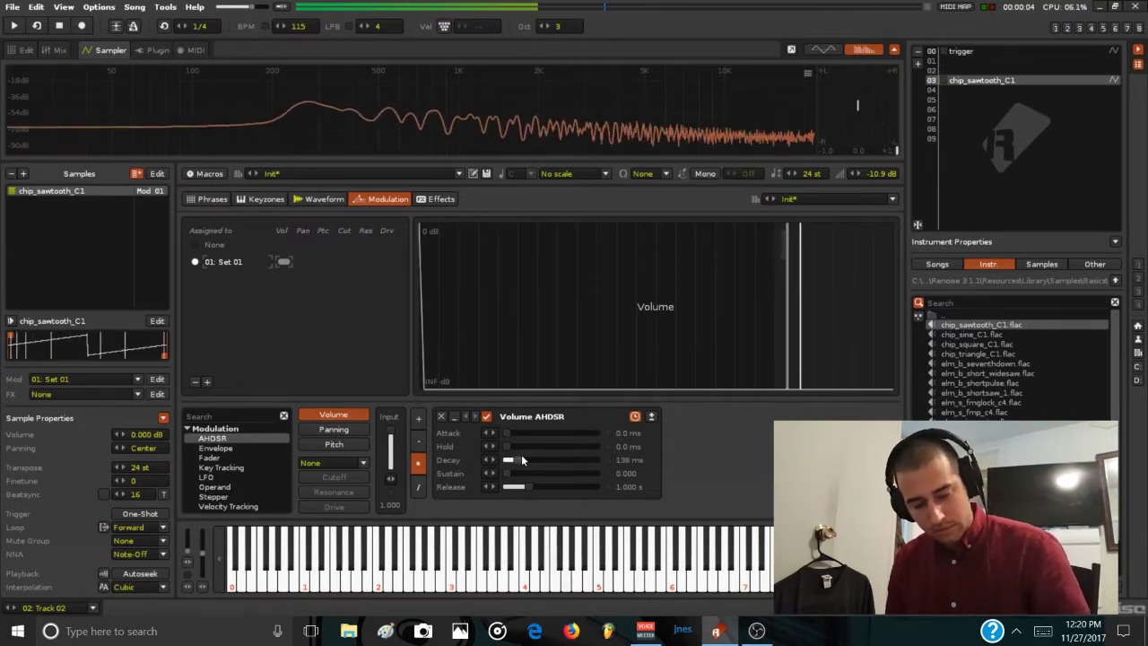
pyautogui.moveTo(529, 486); pyautogui.dragTo(519, 484)
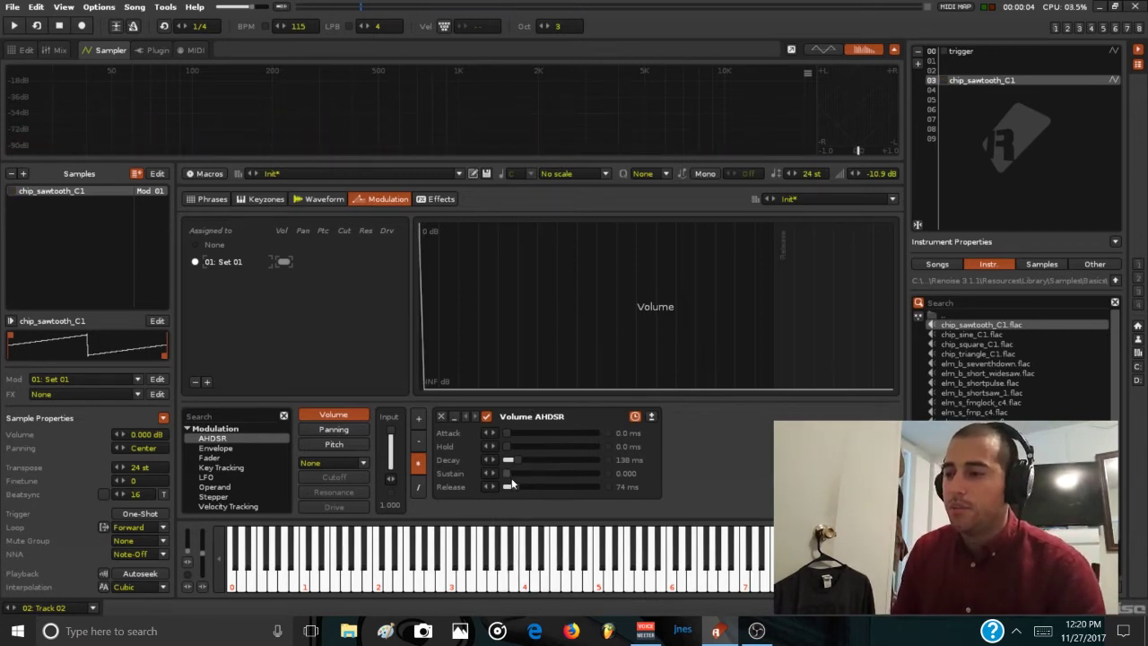
# - Raise the AHDSR sustain to 0.588 and lengthen its release to 1.000 s
pyautogui.moveTo(507, 472); pyautogui.dragTo(530, 436)
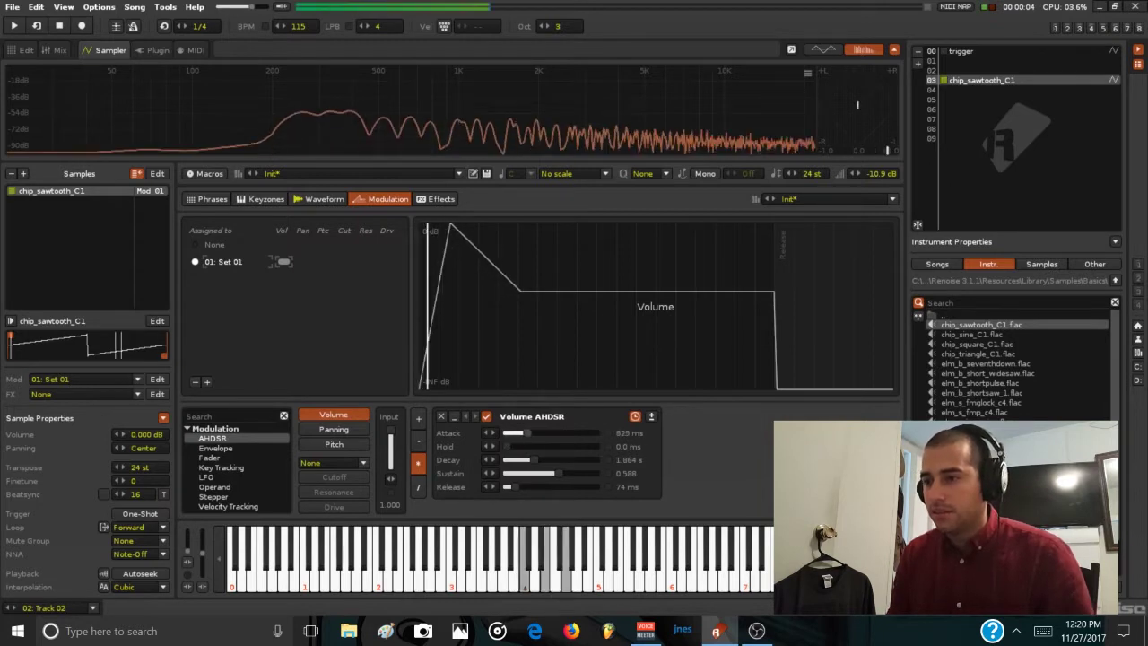
pyautogui.moveTo(515, 487); pyautogui.dragTo(525, 487)
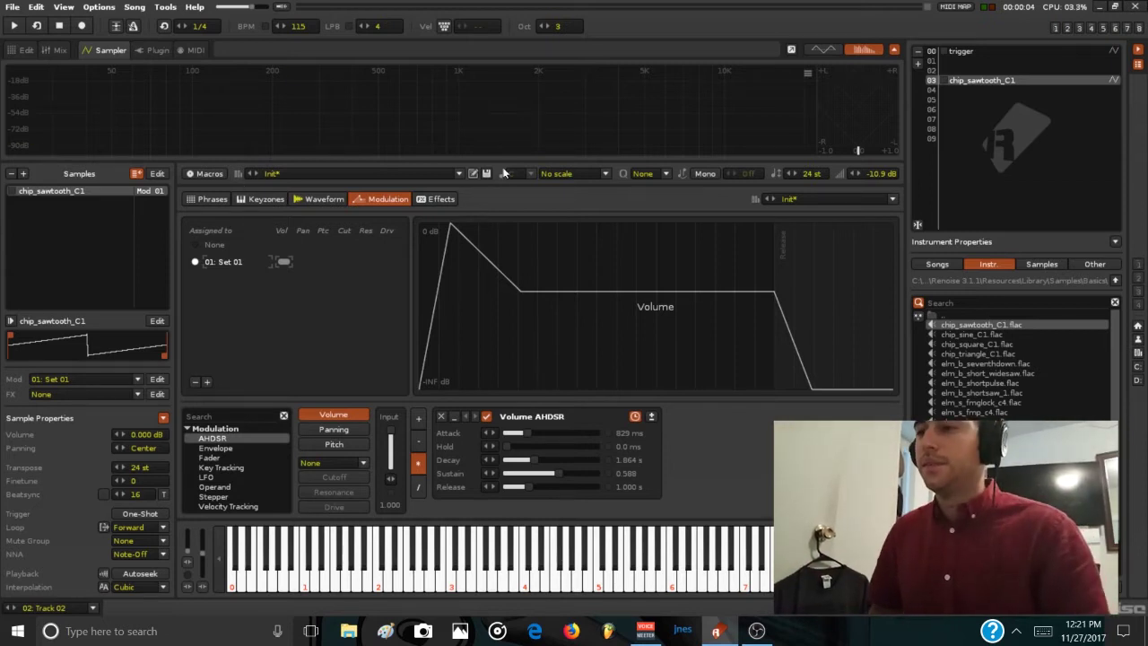
# - Create FX Chain 01 with an Analog Filter (2P K35, 18.00 kHz cutoff) and audition a chord
pyautogui.click(443, 200)
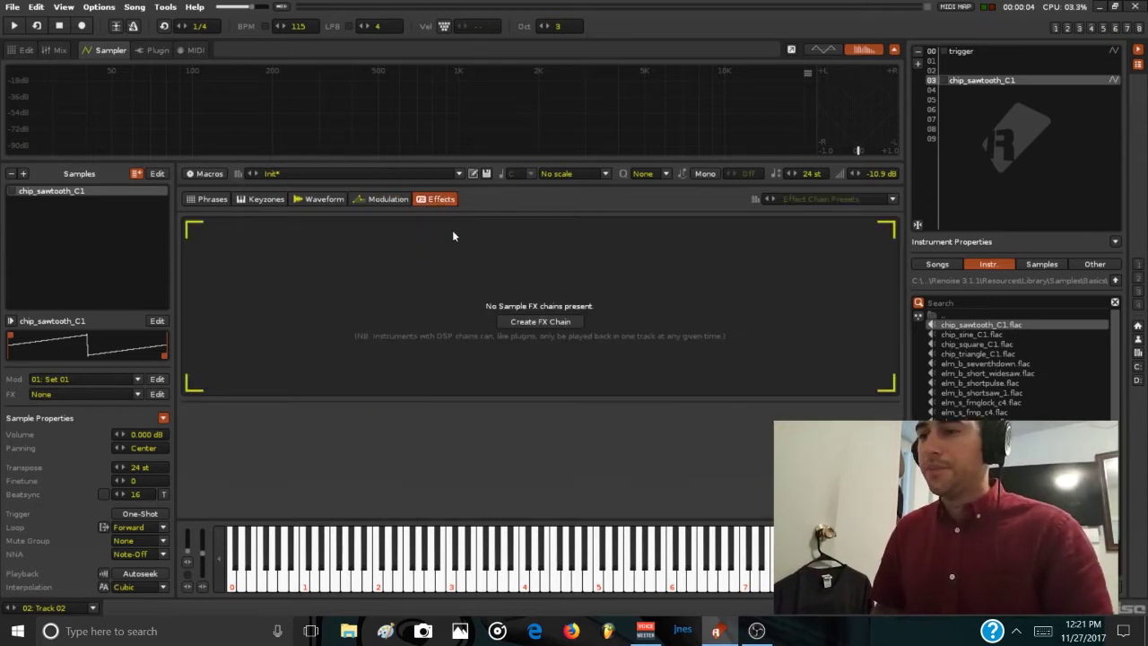
pyautogui.click(542, 322)
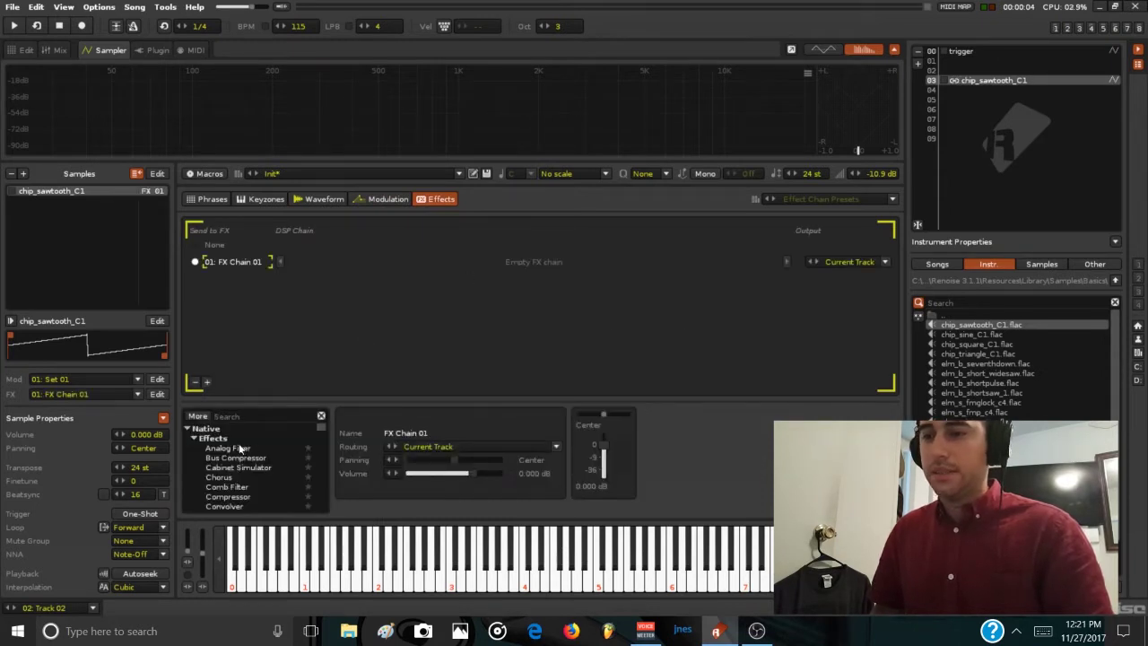
pyautogui.moveTo(241, 449); pyautogui.dragTo(317, 262)
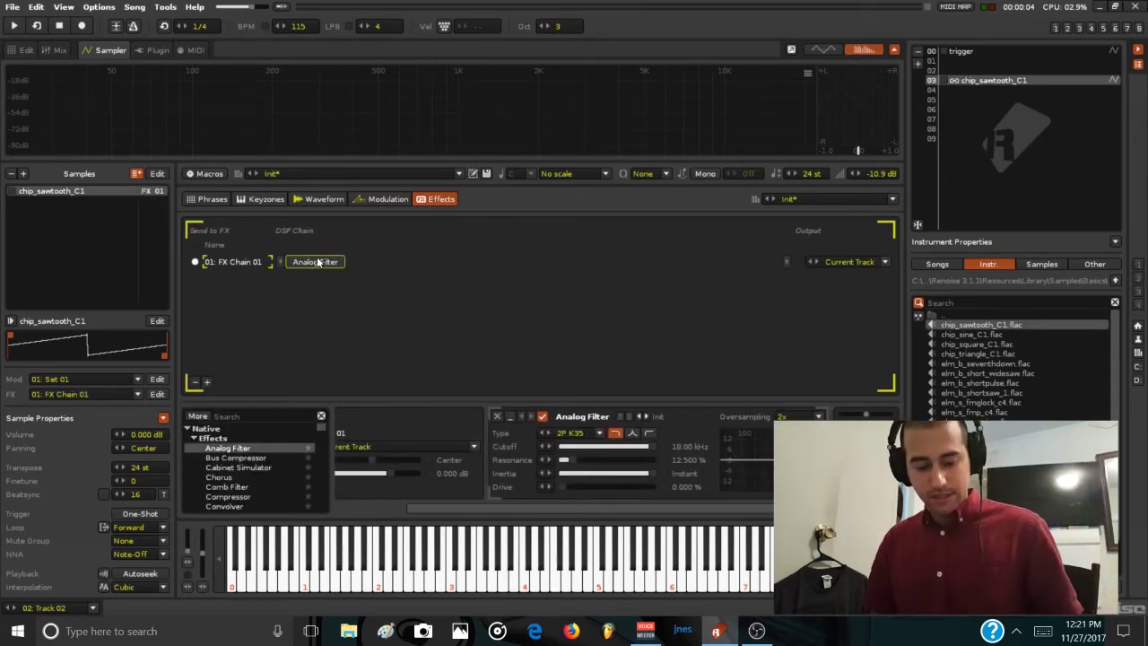
pyautogui.press('z')
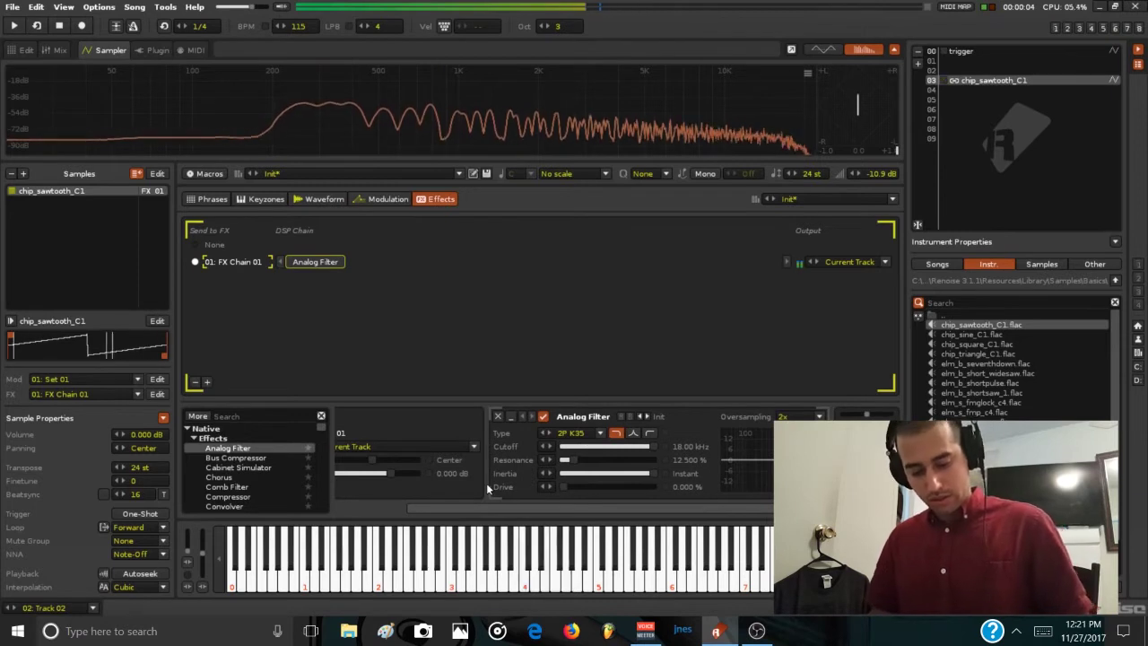
pyautogui.press('e')
pyautogui.press('t')
pyautogui.press('u')
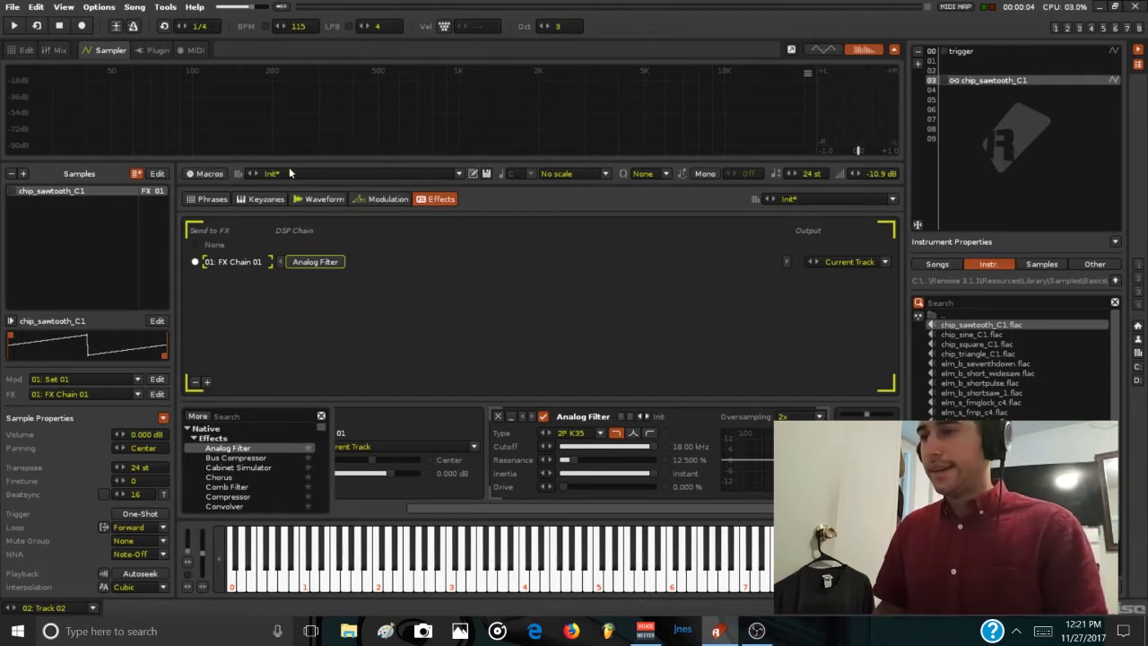
# - Map the Analog Filter Cutoff to Macro 1 over 0.04–18.00 kHz, leaving the macro at 0.0
pyautogui.click(209, 174)
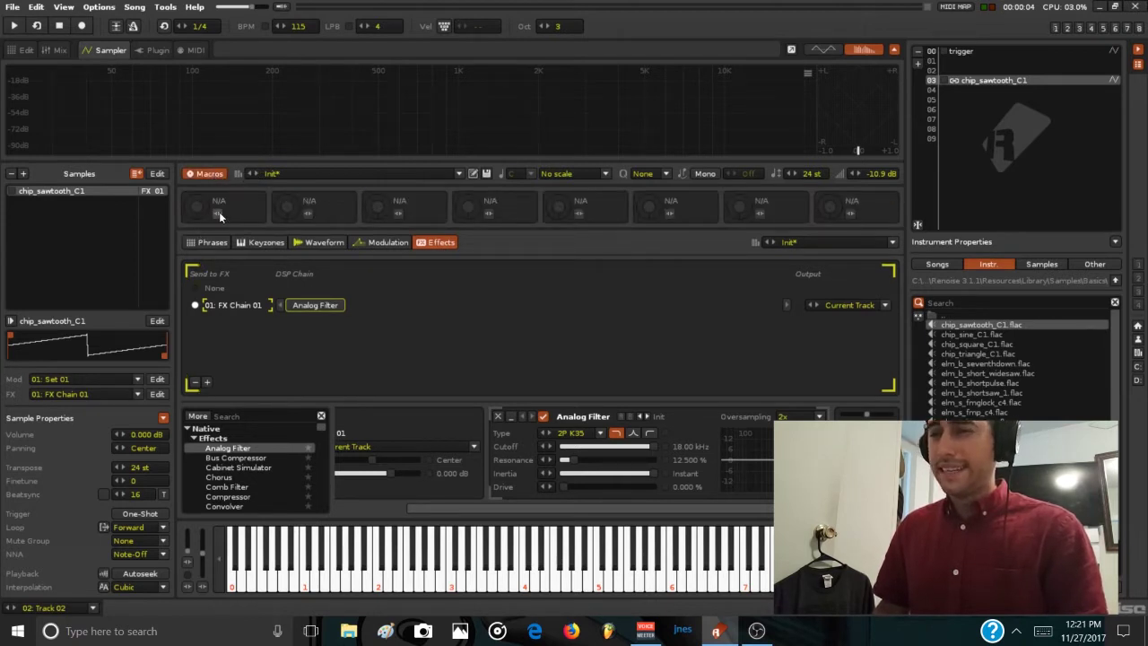
pyautogui.click(218, 213)
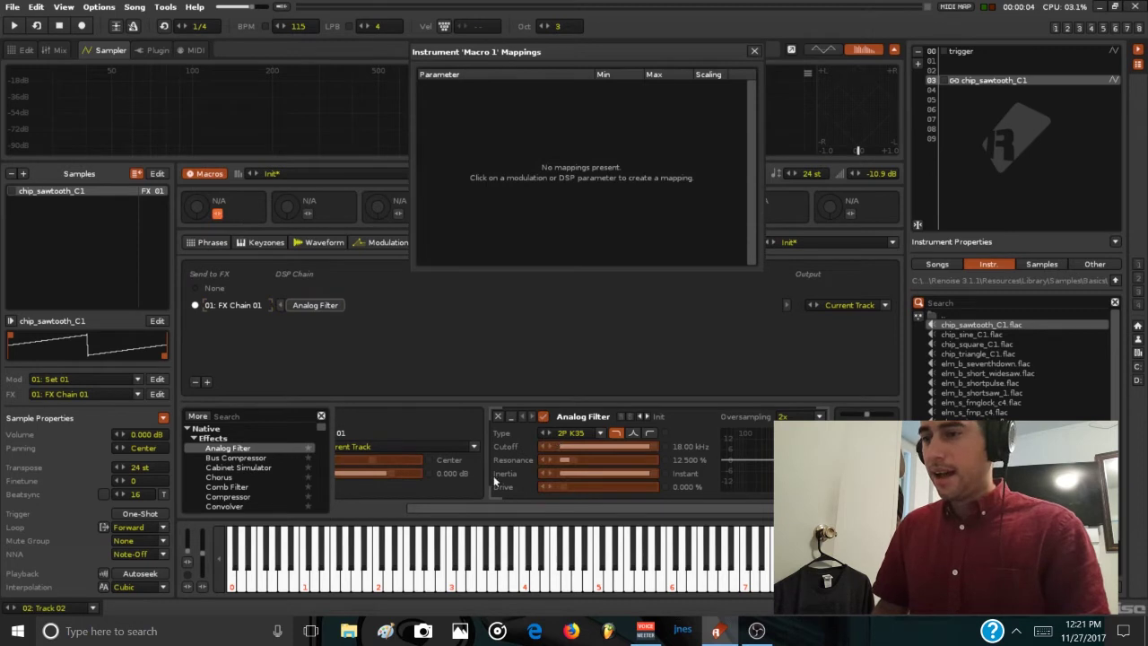
pyautogui.click(607, 503)
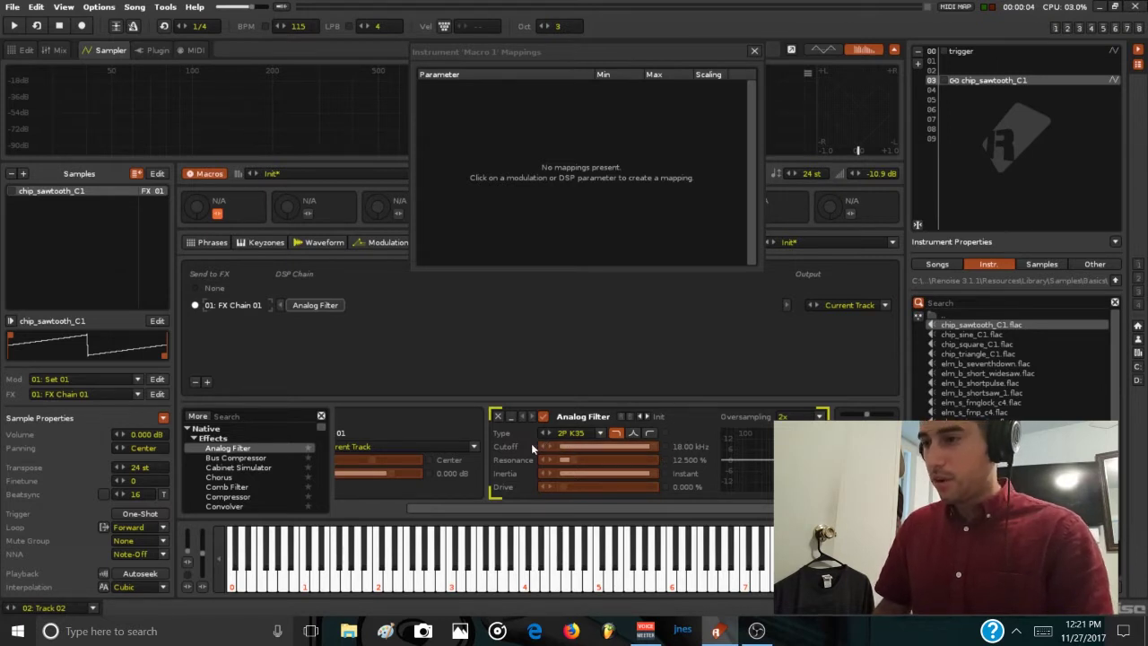
pyautogui.click(650, 446)
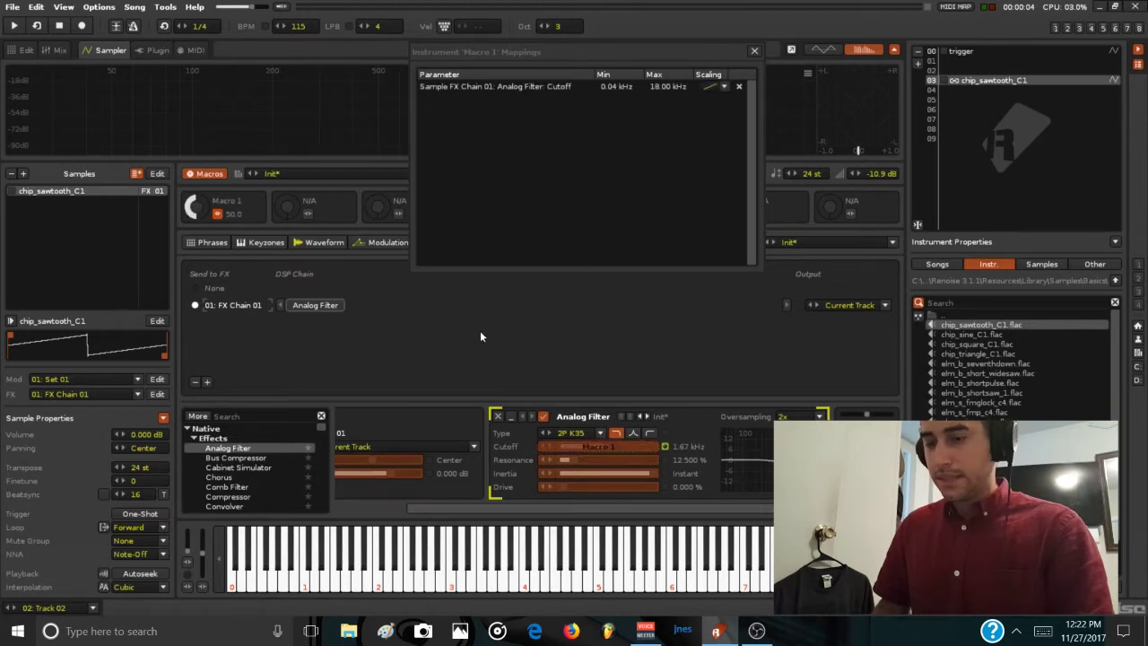
pyautogui.press('q')
pyautogui.moveTo(194, 219)
pyautogui.mouseDown()
pyautogui.moveTo(194, 190)
pyautogui.moveTo(194, 237)
pyautogui.mouseUp()
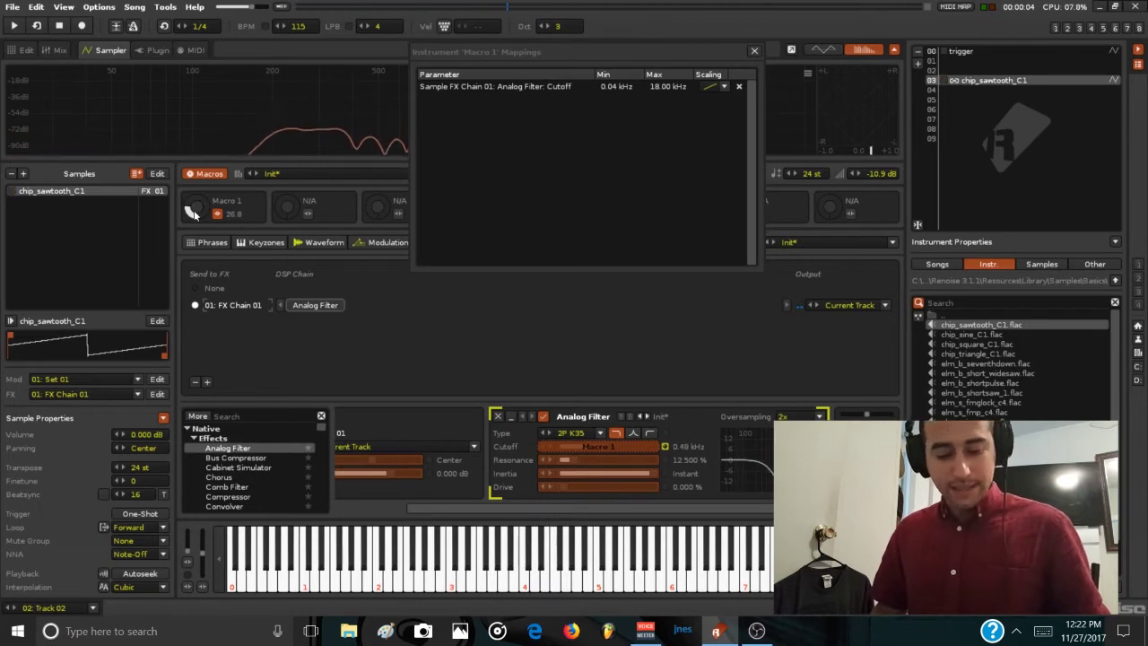
pyautogui.moveTo(194, 214)
pyautogui.mouseDown()
pyautogui.moveTo(194, 225)
pyautogui.moveTo(200, 208)
pyautogui.mouseUp()
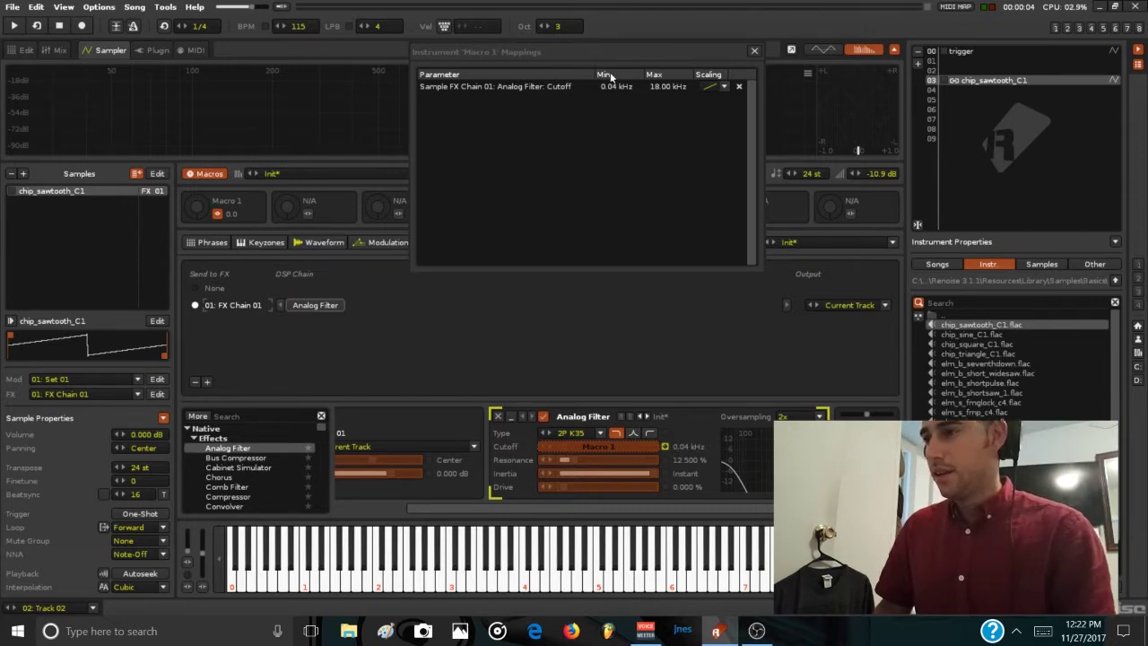
# - Narrow Macro 1's cutoff range to 0.52–4.84 kHz, testing the sweep with the knob
pyautogui.moveTo(616, 91); pyautogui.dragTo(615, 87)
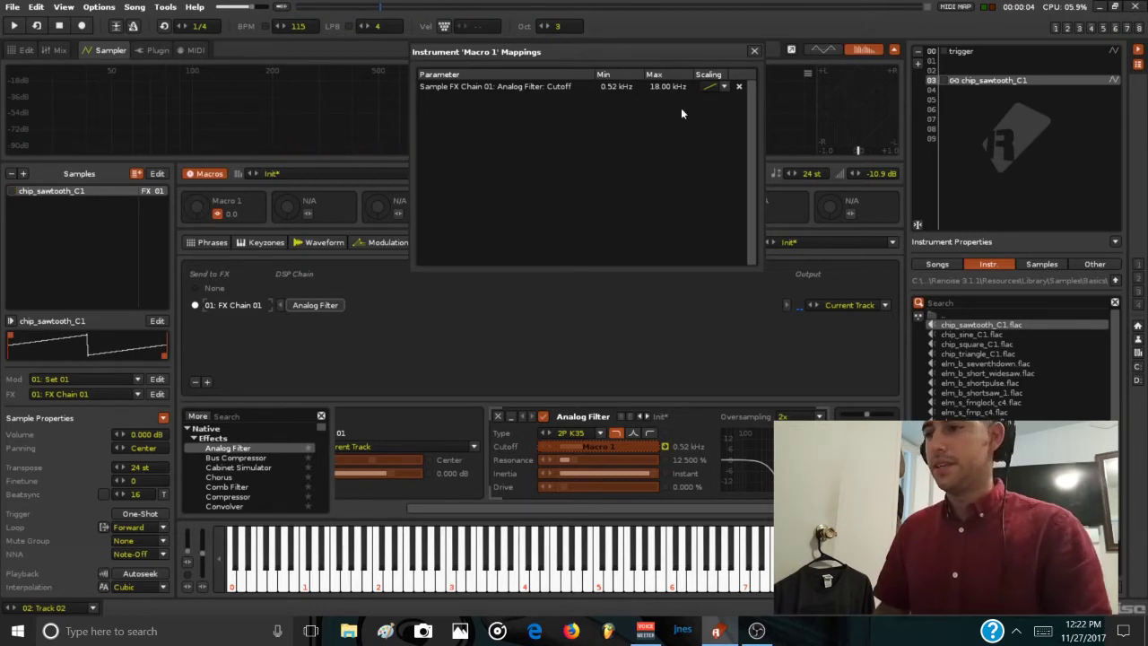
pyautogui.moveTo(199, 211); pyautogui.dragTo(199, 157)
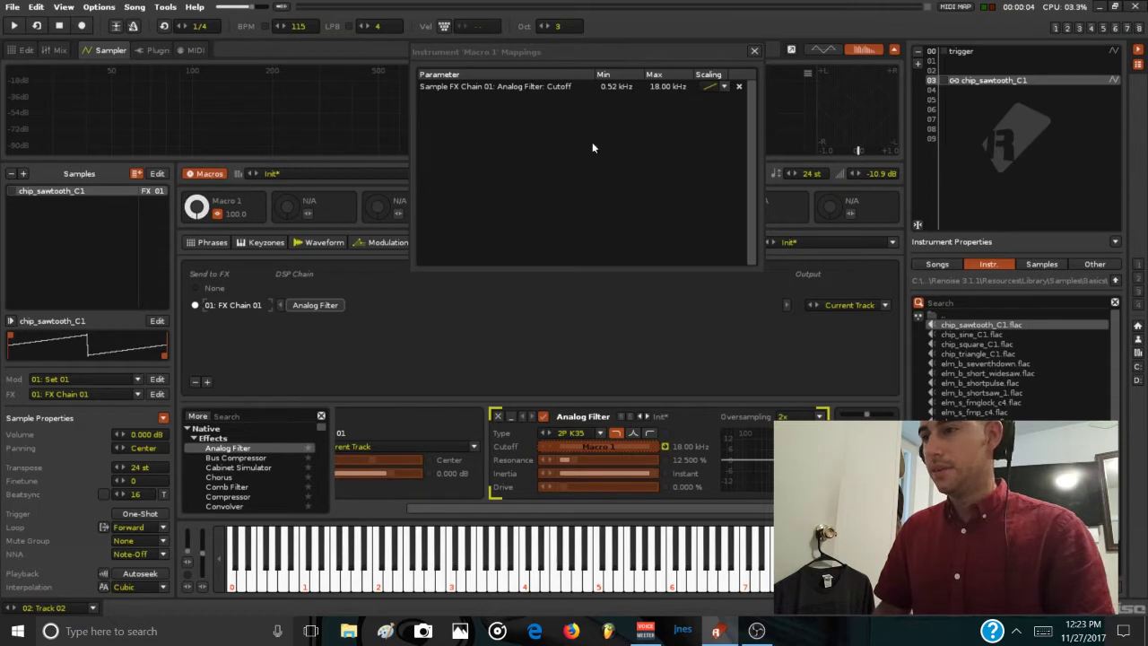
pyautogui.moveTo(661, 85); pyautogui.dragTo(662, 117)
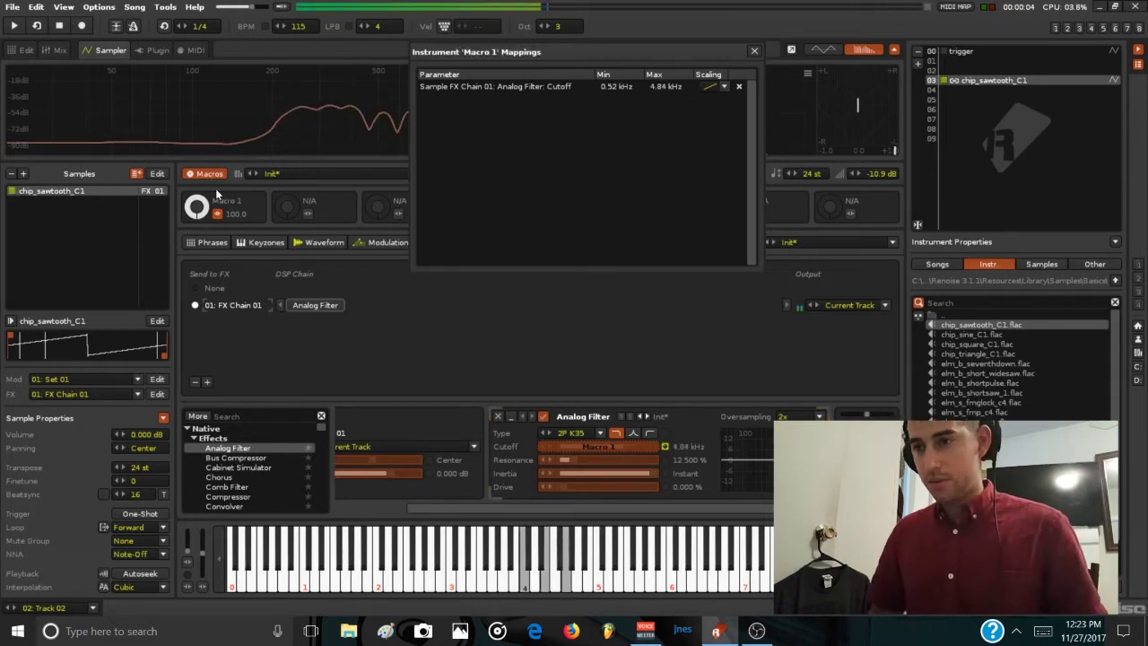
pyautogui.moveTo(197, 207); pyautogui.dragTo(191, 224)
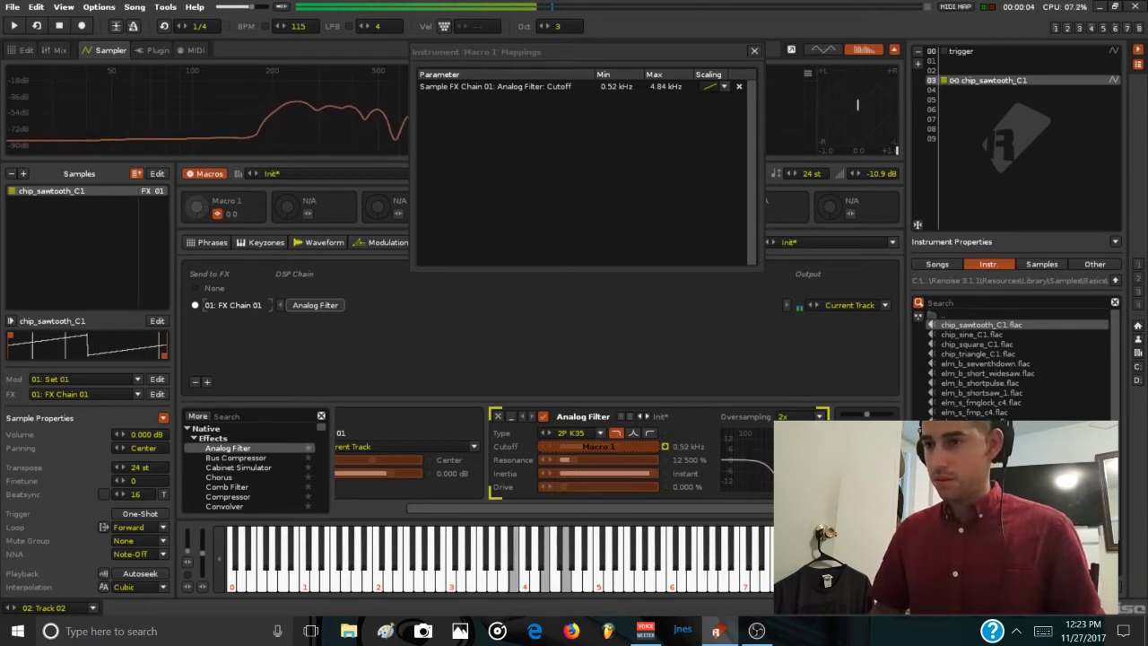
# - Rename Macro 1 to 'filter'
pyautogui.click(755, 51)
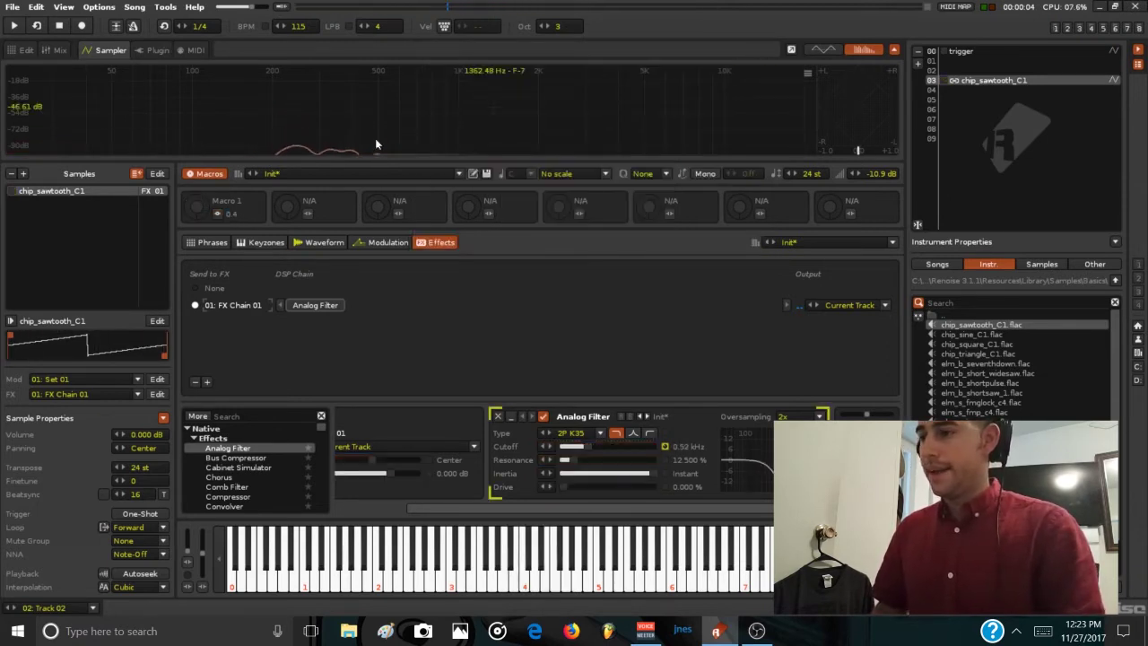
pyautogui.doubleClick(232, 201)
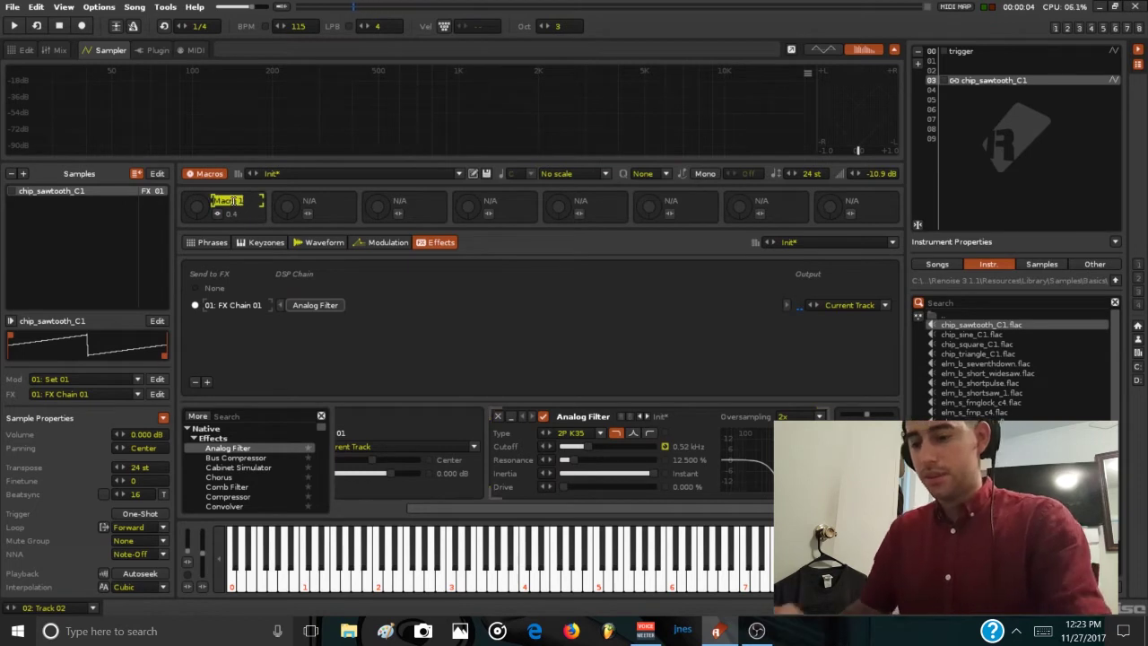
pyautogui.write('filter')
pyautogui.press('Return')
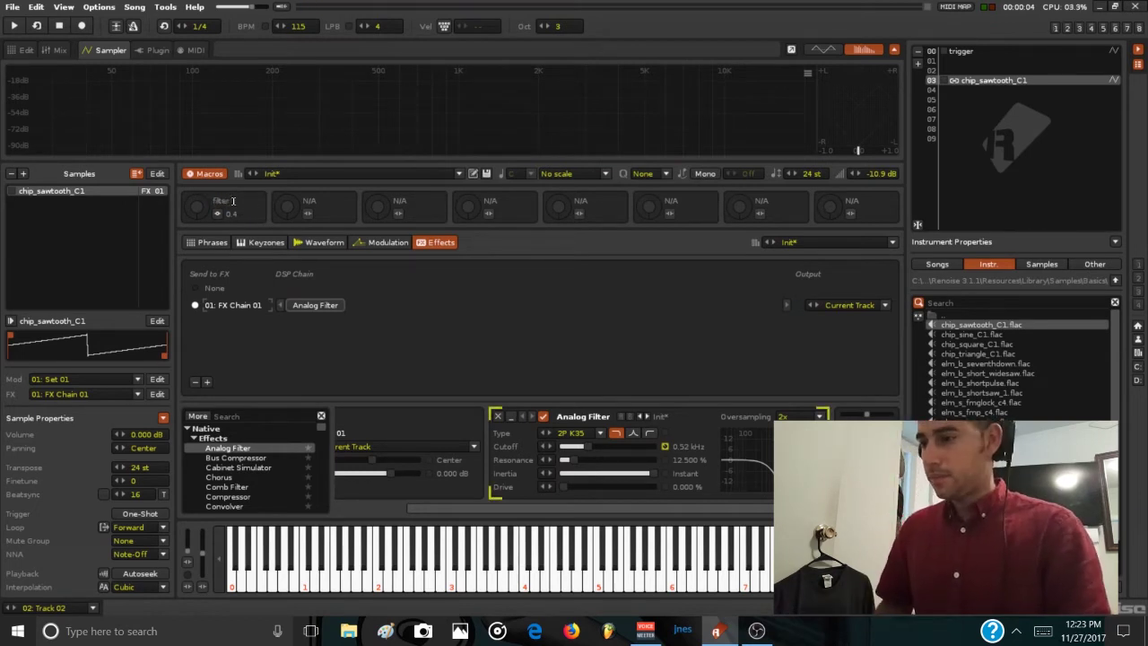
# - Collapse the Analog Filter and add a Delay after it in FX Chain 01
pyautogui.click(515, 420)
pyautogui.scroll(-2, 232, 472)
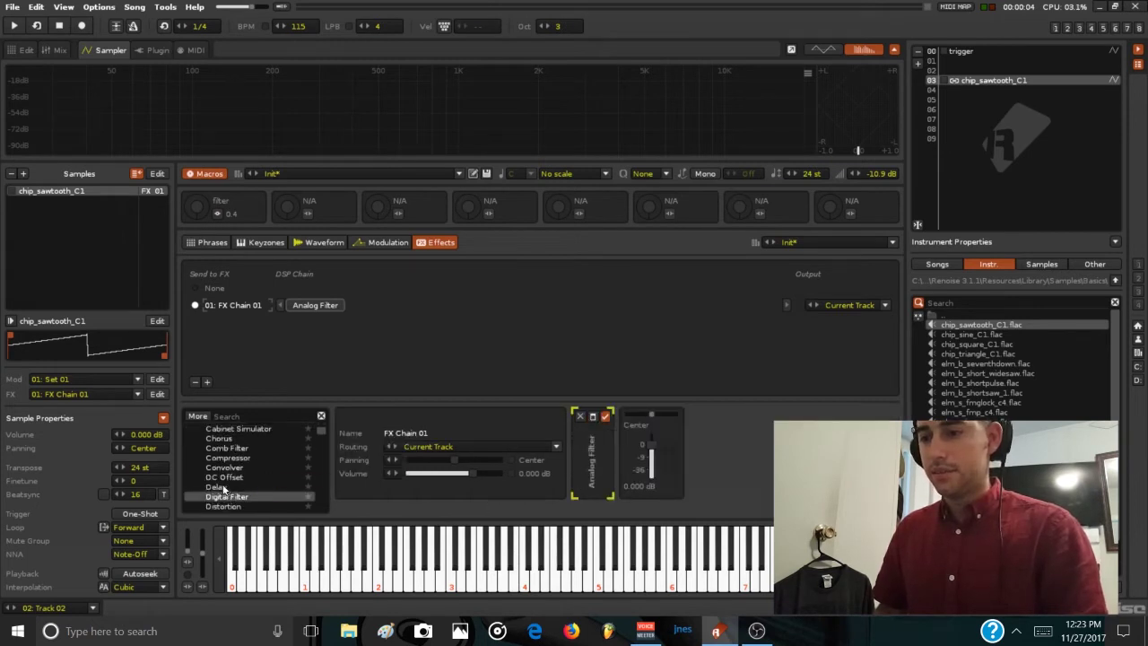
pyautogui.moveTo(218, 487); pyautogui.dragTo(386, 306)
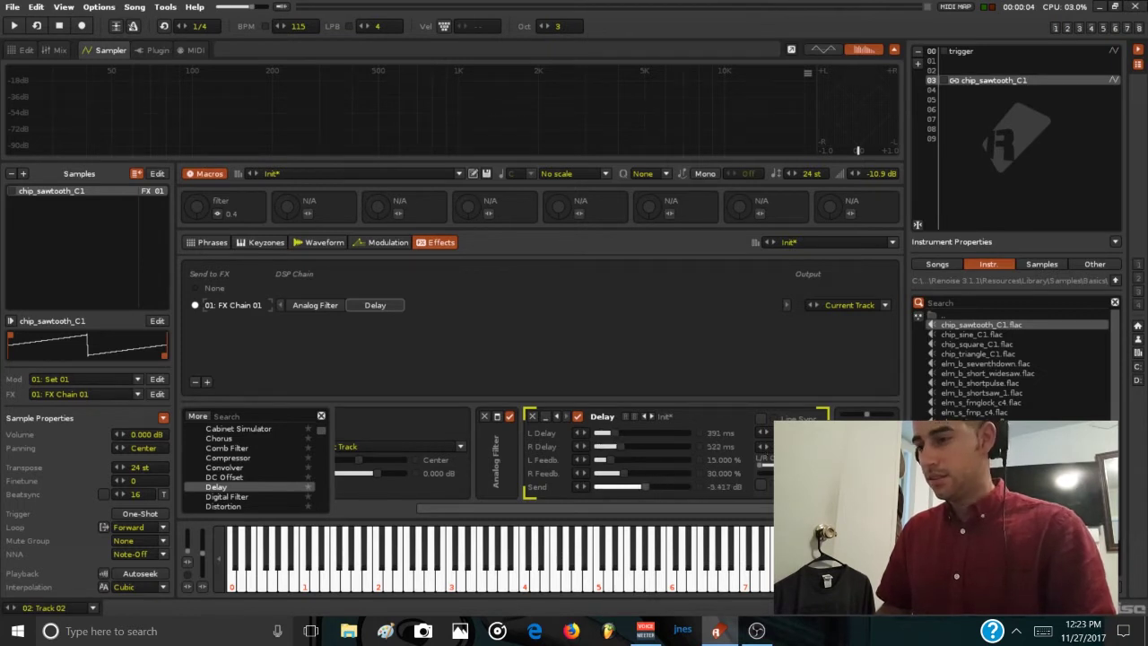
pyautogui.press('q')
pyautogui.press('e')
pyautogui.press('t')
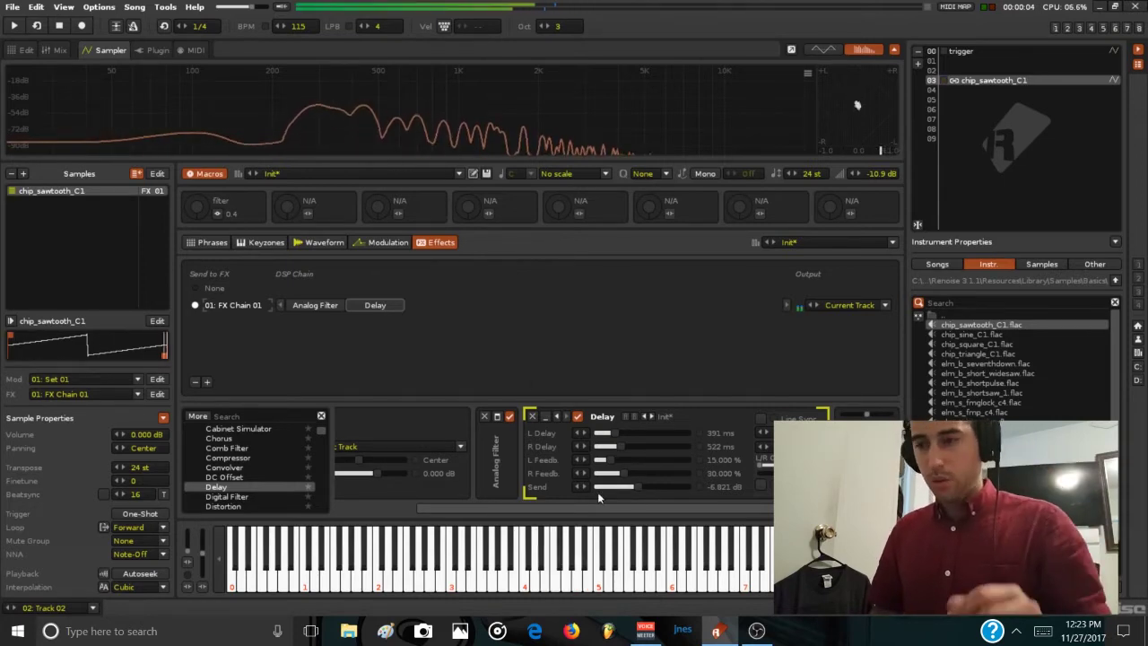
pyautogui.press('F2')
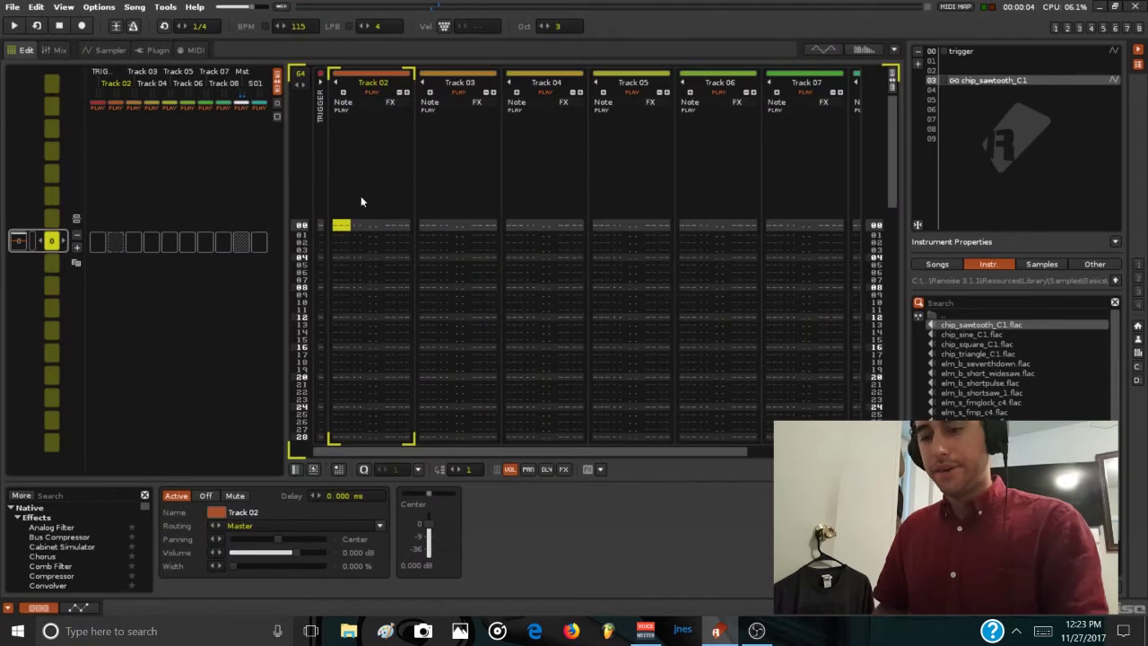
# - Give Track 02 three note columns and start recording with follow-playback enabled
pyautogui.click(344, 91)
pyautogui.click(344, 91)
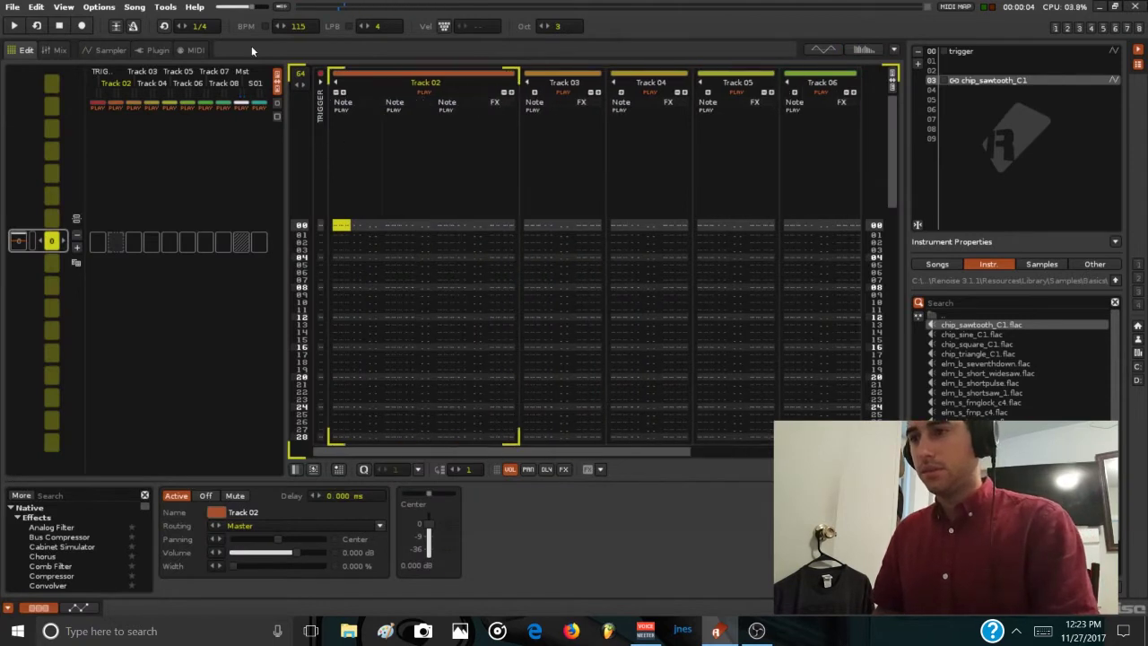
pyautogui.click(114, 26)
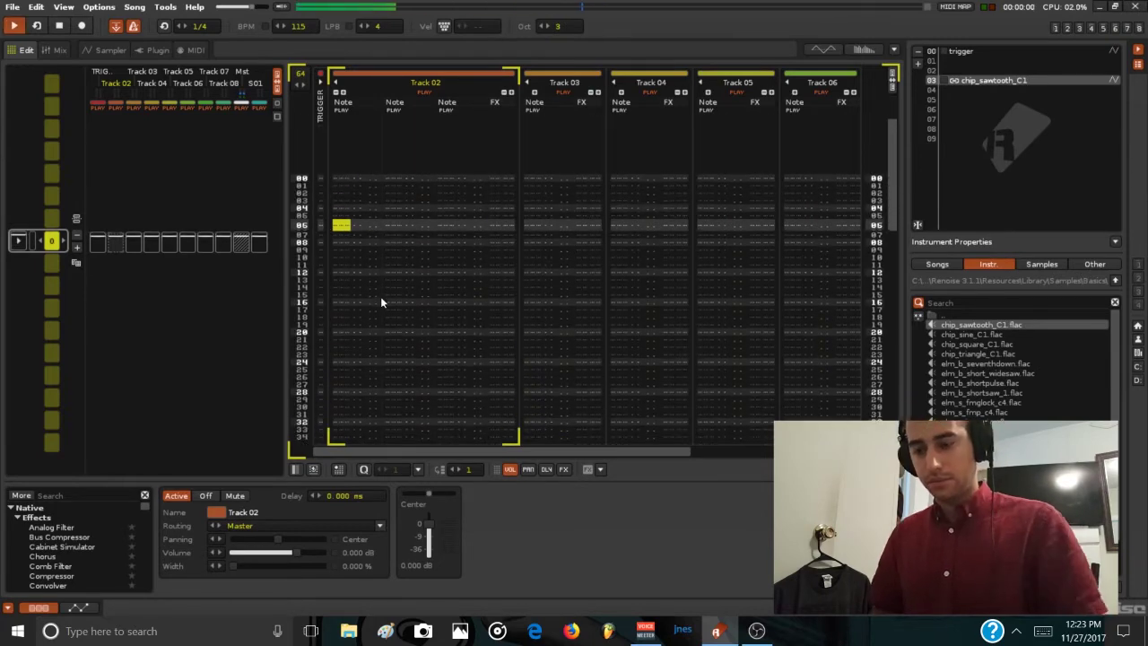
pyautogui.press('space')
pyautogui.click(83, 25)
pyautogui.press('space')
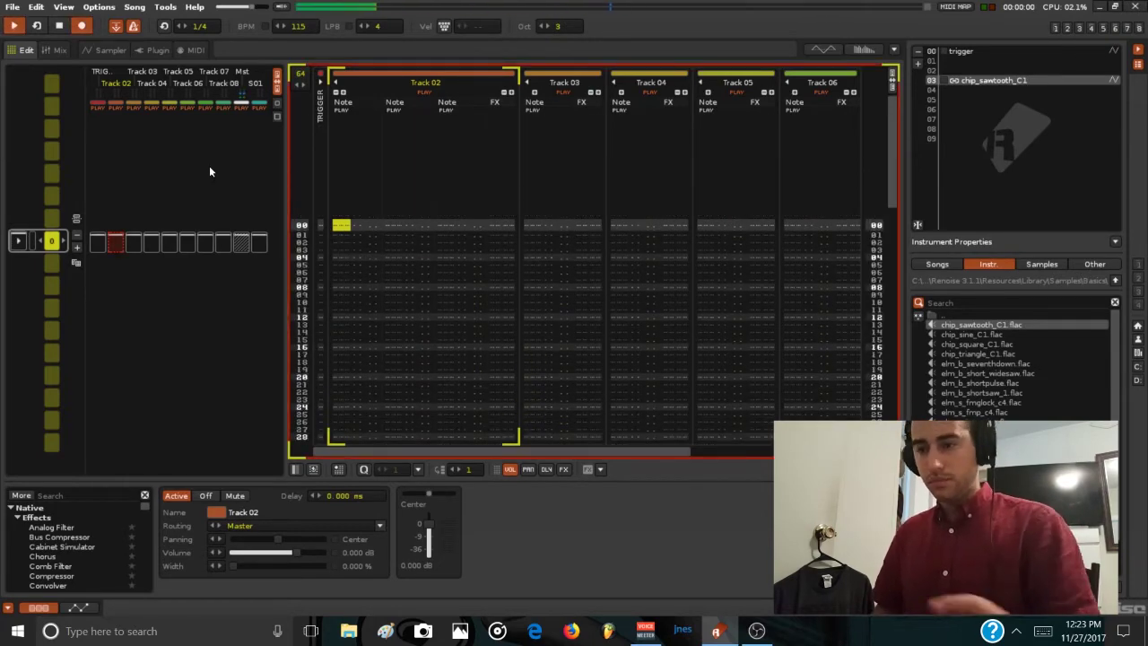
# - Record an A-F-D chord at row 00 and an F-D-A# chord at row 31
pyautogui.press('y')
pyautogui.press('r')
pyautogui.press('w')
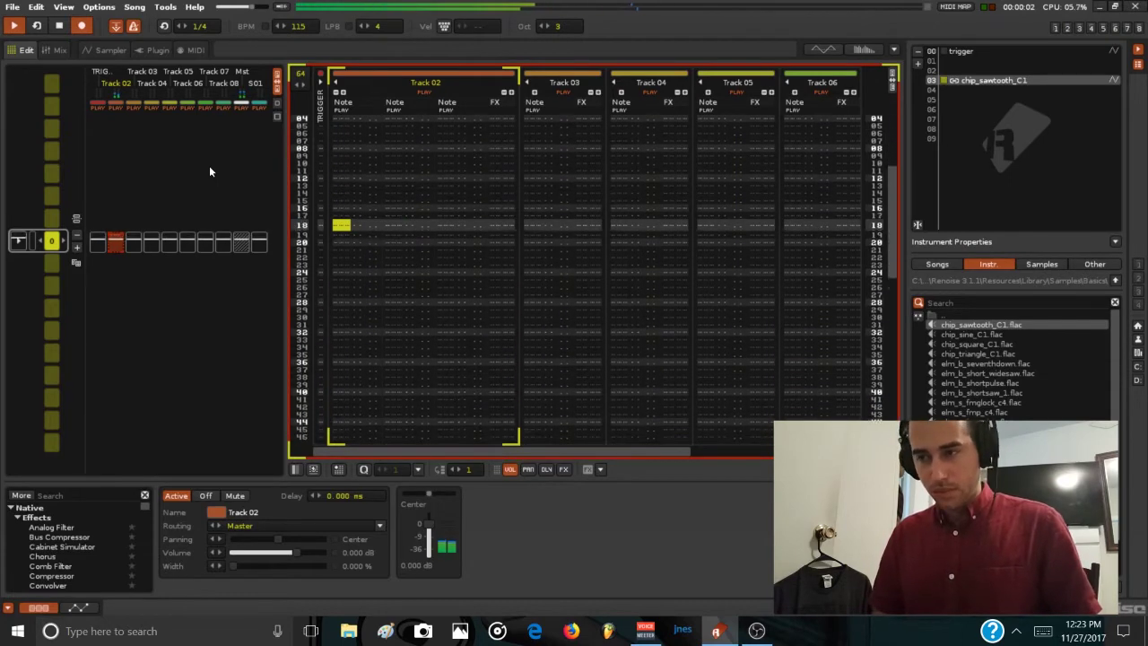
pyautogui.press('r')
pyautogui.press('w')
pyautogui.press('j')
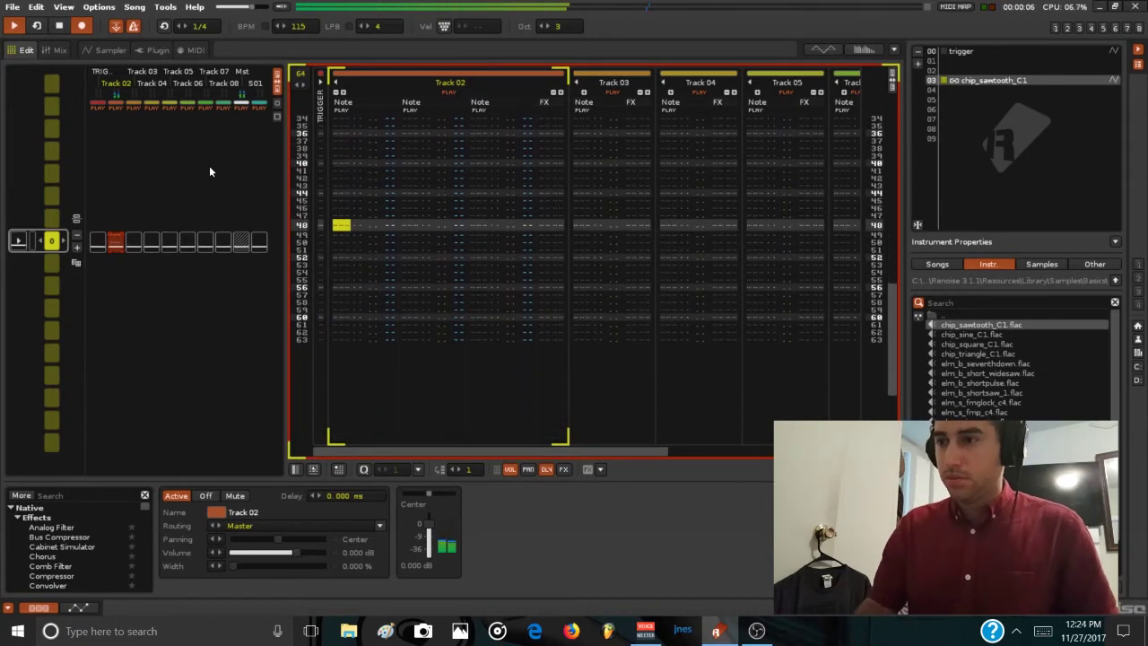
pyautogui.press('space')
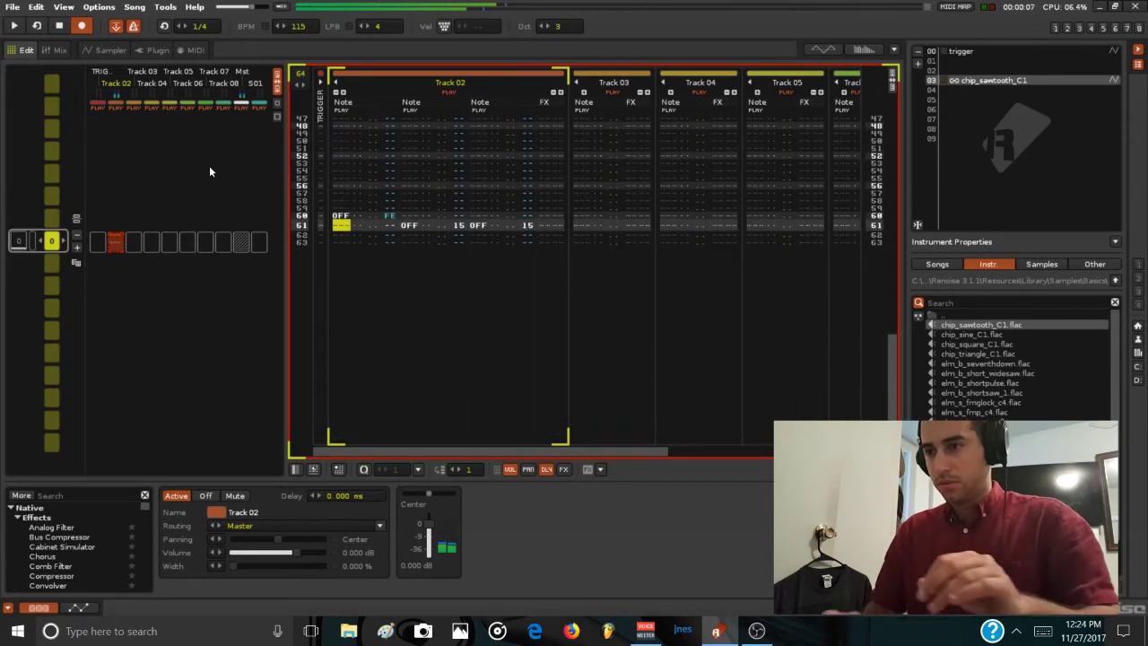
# - Select the Track 02 note block and clear its volume and effect values
pyautogui.scroll(6, 482, 314)
pyautogui.scroll(12, 389, 260)
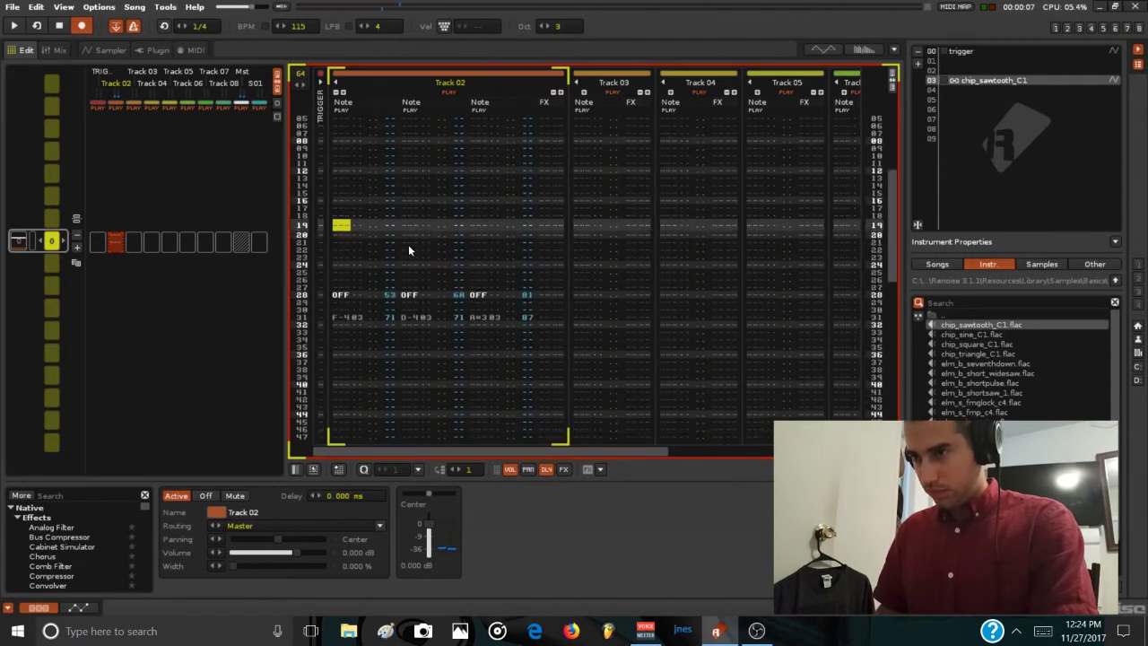
pyautogui.click(359, 262)
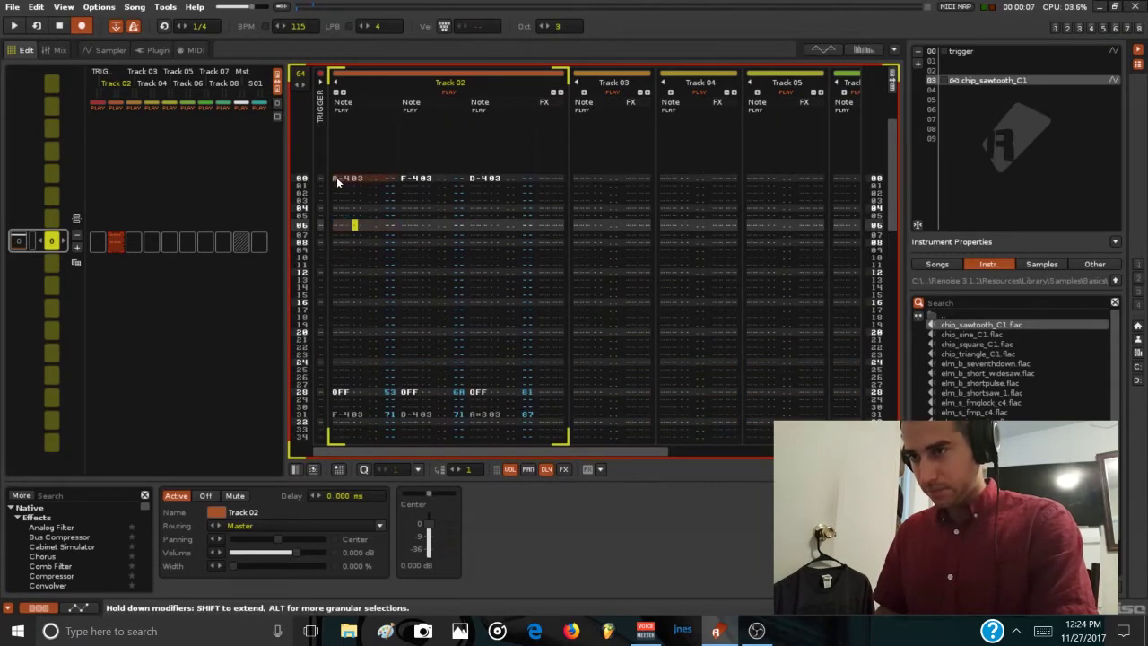
pyautogui.moveTo(337, 177); pyautogui.dragTo(556, 537)
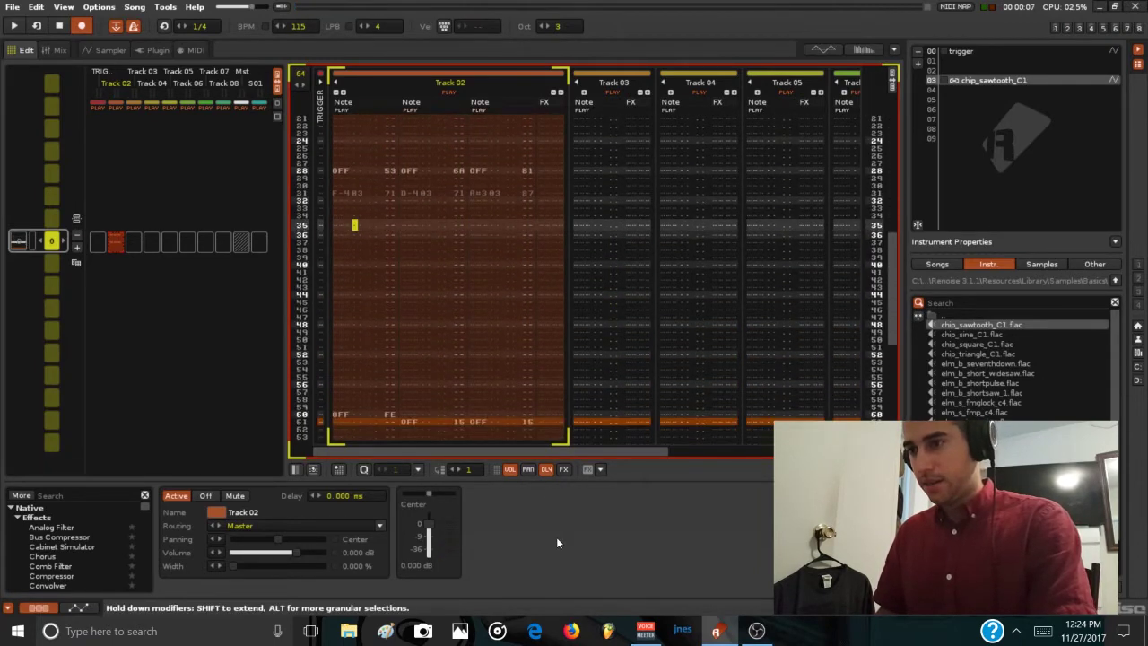
pyautogui.click(442, 261)
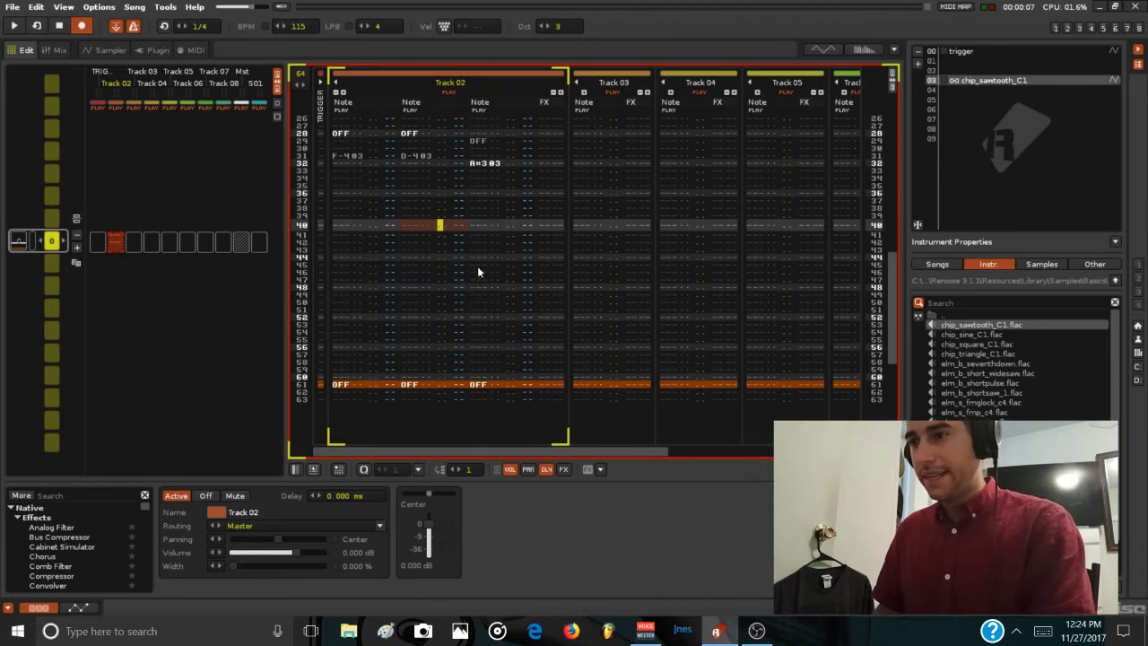
# - Leave edit mode at row 24 and play the song from the beginning
pyautogui.scroll(12, 478, 266)
pyautogui.click(424, 188)
pyautogui.press('Escape')
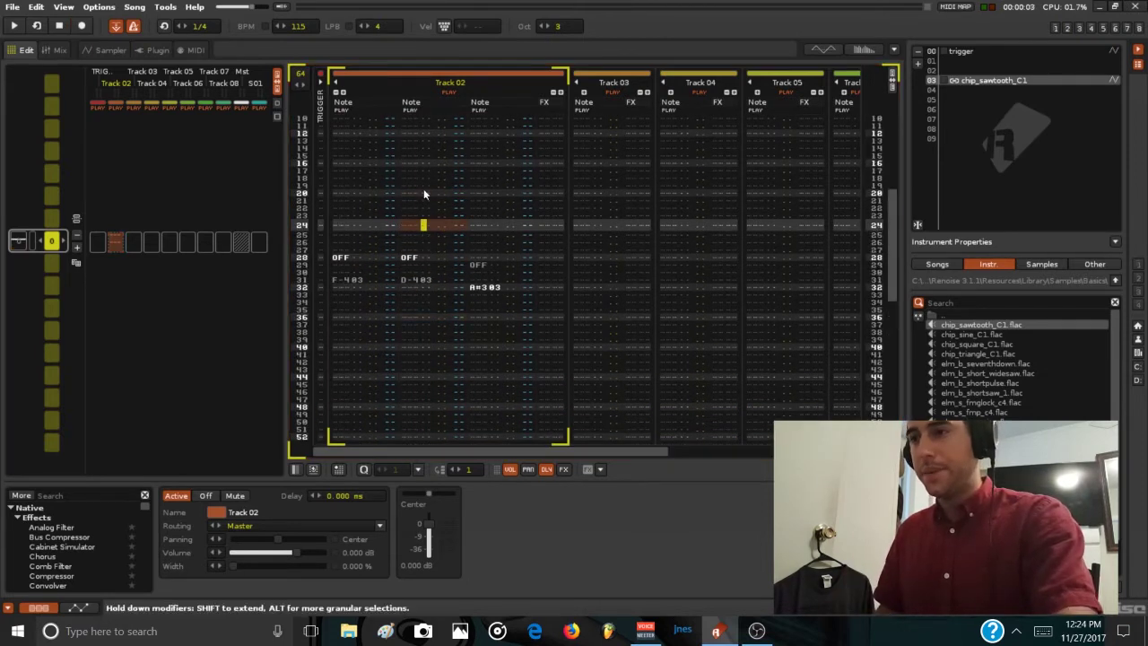
pyautogui.press('space')
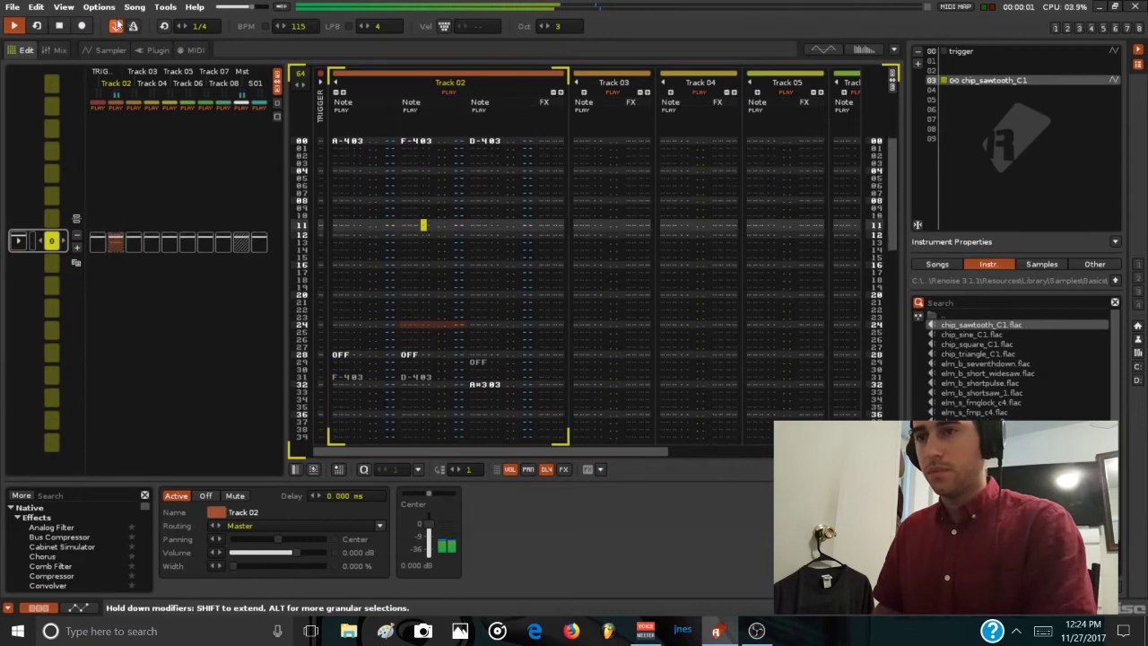
# - Sweep the filter macro up to 11.2 while the pattern plays
pyautogui.click(108, 49)
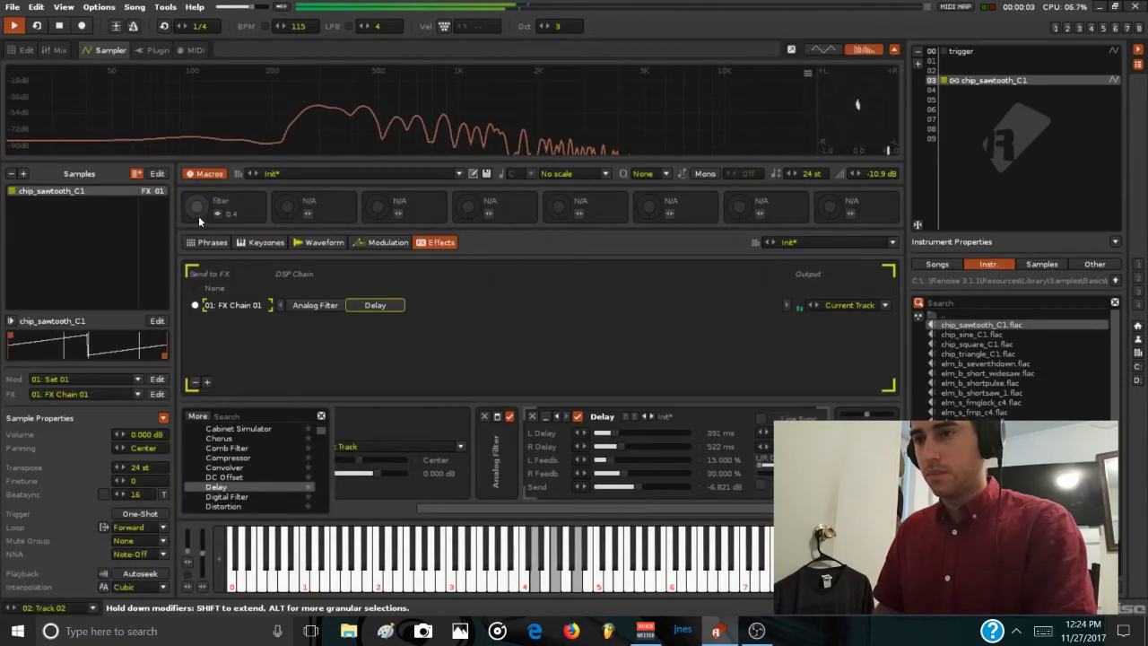
pyautogui.moveTo(199, 215)
pyautogui.mouseDown()
pyautogui.moveTo(198, 112)
pyautogui.moveTo(199, 201)
pyautogui.mouseUp()
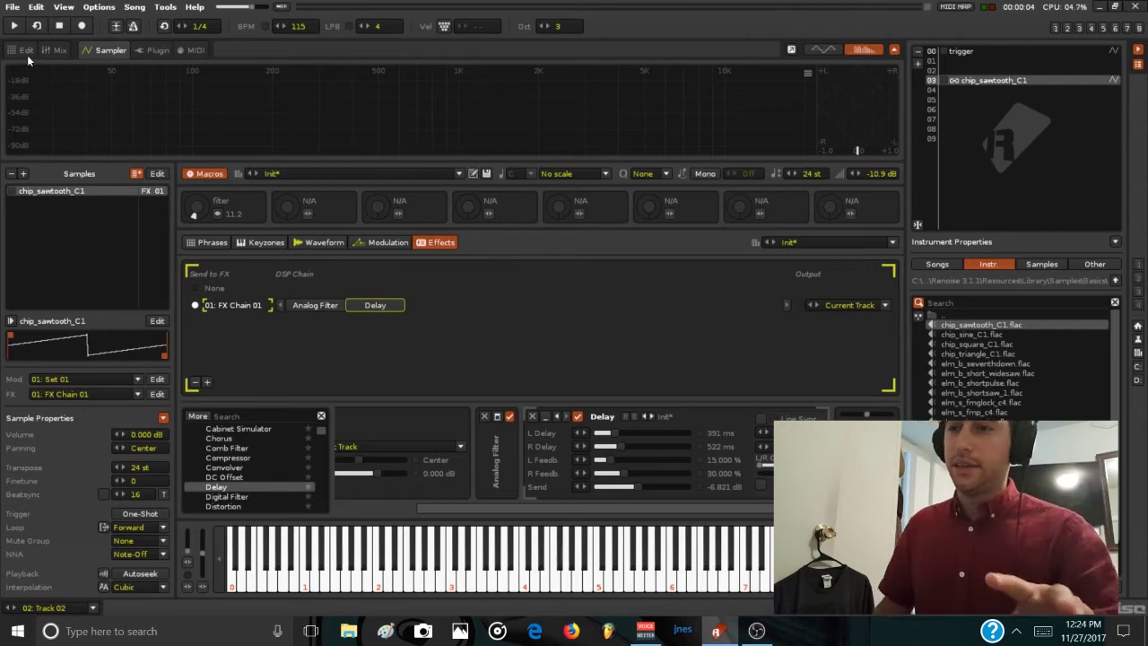
pyautogui.click(25, 50)
# - Find Instr. Macros by searching 'instr' and add it to Track 02, linked to chip_sawtooth_C1
pyautogui.click(50, 50)
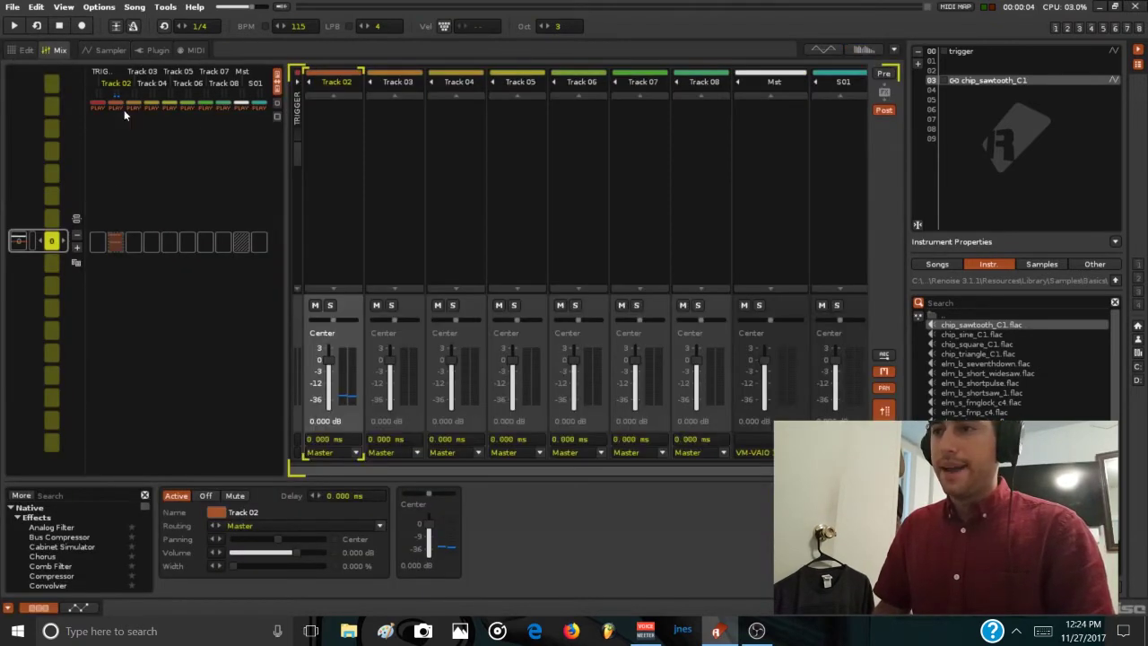
pyautogui.write('instru')
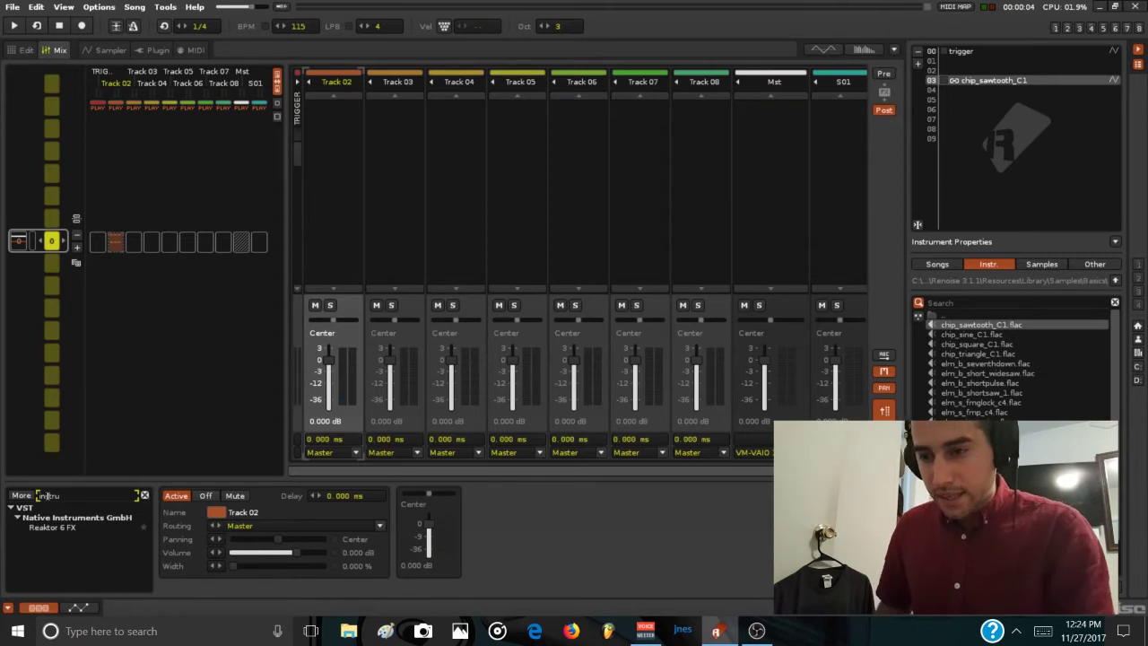
pyautogui.press('BackSpace')
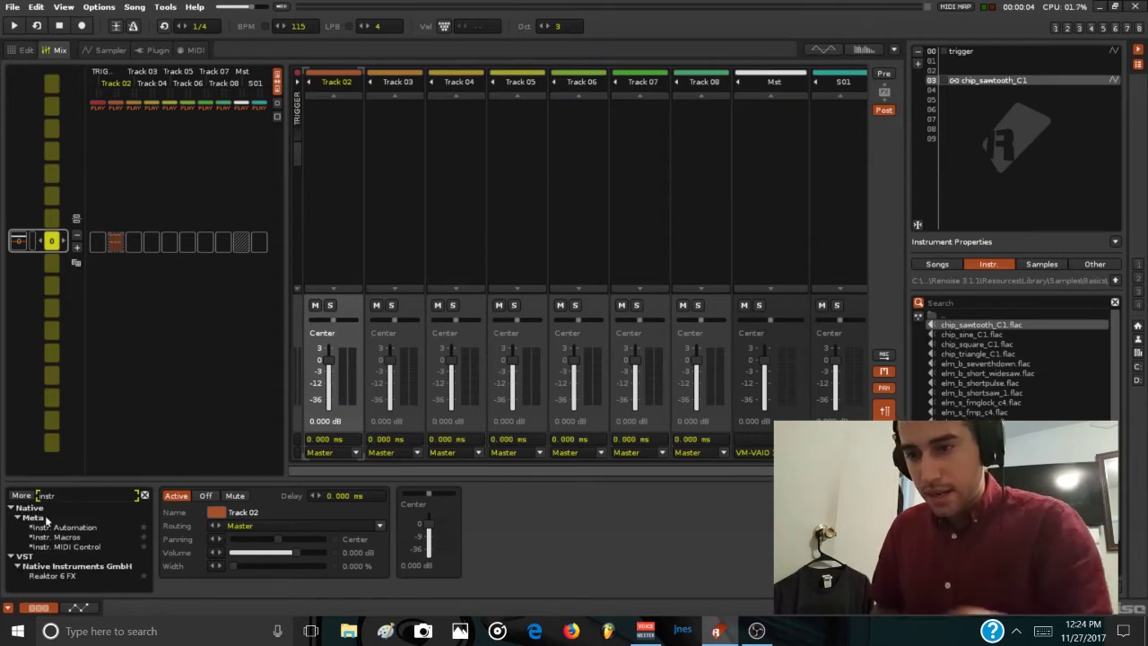
pyautogui.click(76, 538)
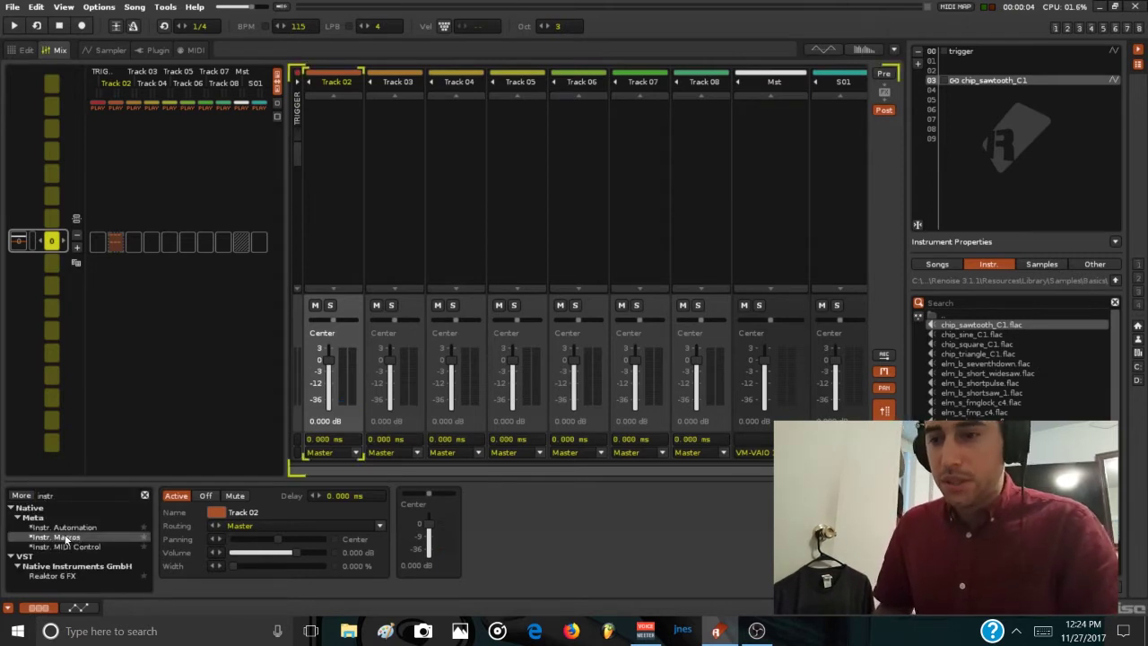
pyautogui.moveTo(319, 355); pyautogui.dragTo(349, 130)
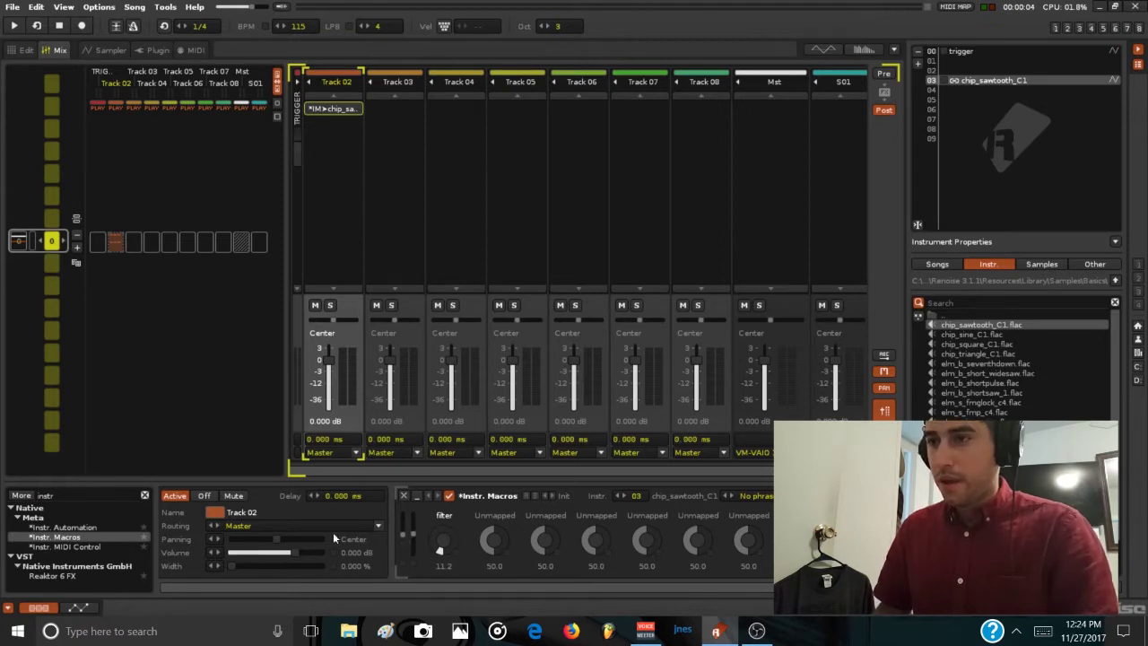
pyautogui.click(78, 608)
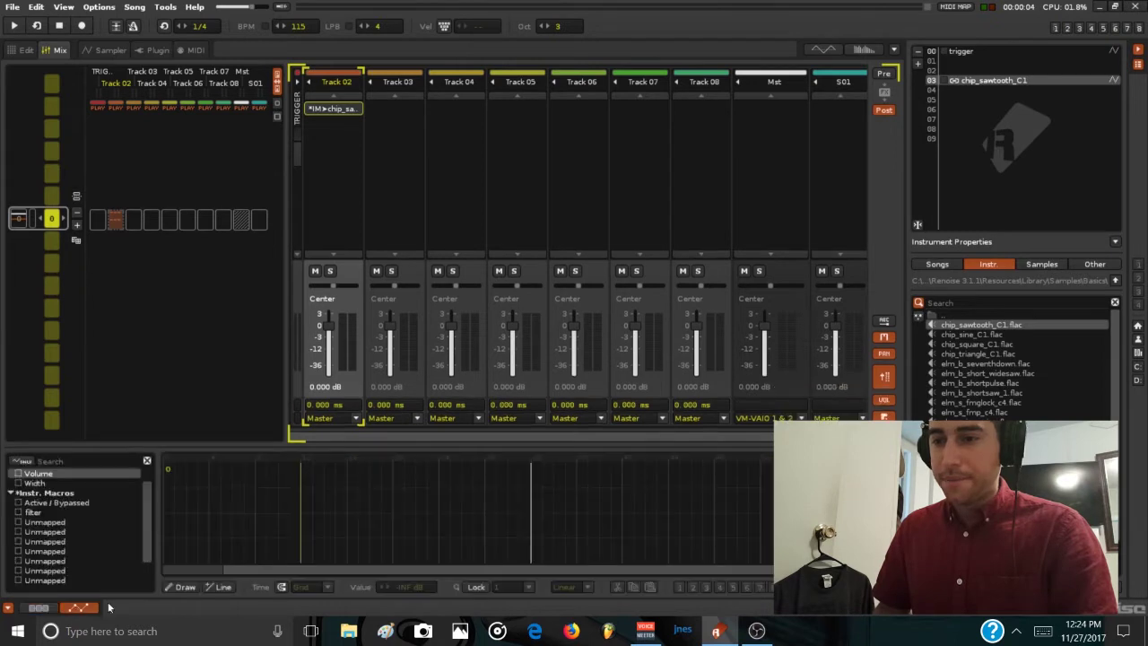
# - Freehand-draw a rise-dip-rise automation curve for Track 02's filter macro and audition it
pyautogui.click(33, 513)
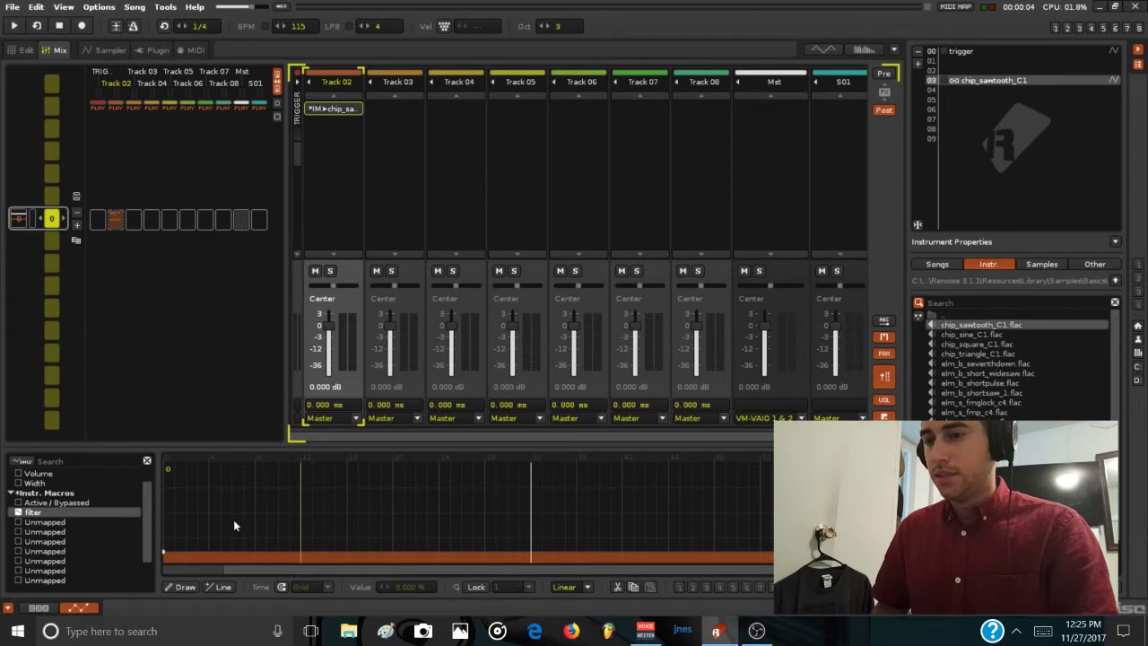
pyautogui.click(192, 587)
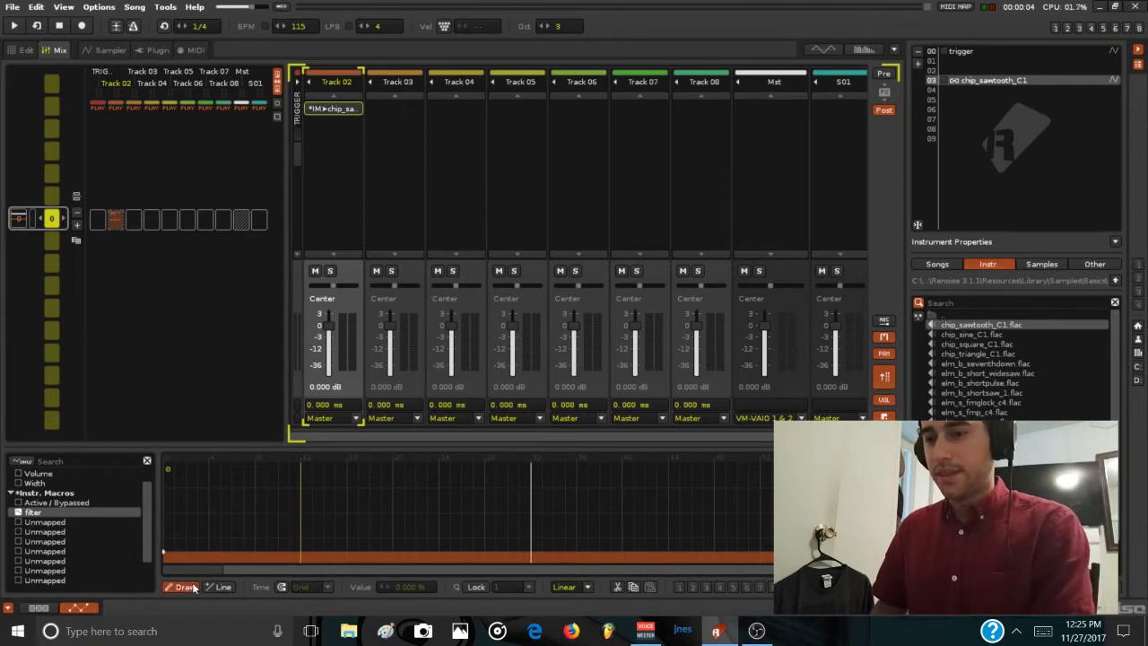
pyautogui.moveTo(167, 547)
pyautogui.mouseDown()
pyautogui.moveTo(305, 479)
pyautogui.moveTo(365, 477)
pyautogui.moveTo(525, 536)
pyautogui.moveTo(605, 542)
pyautogui.moveTo(687, 512)
pyautogui.moveTo(785, 505)
pyautogui.mouseUp()
pyautogui.press('space')
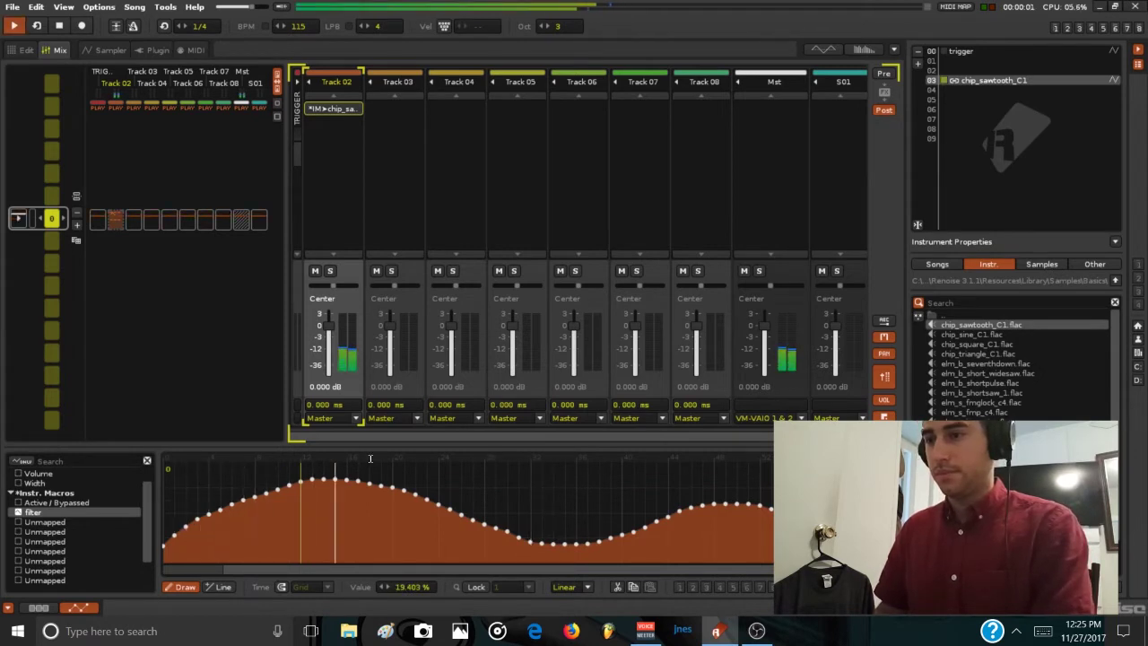
pyautogui.click(181, 587)
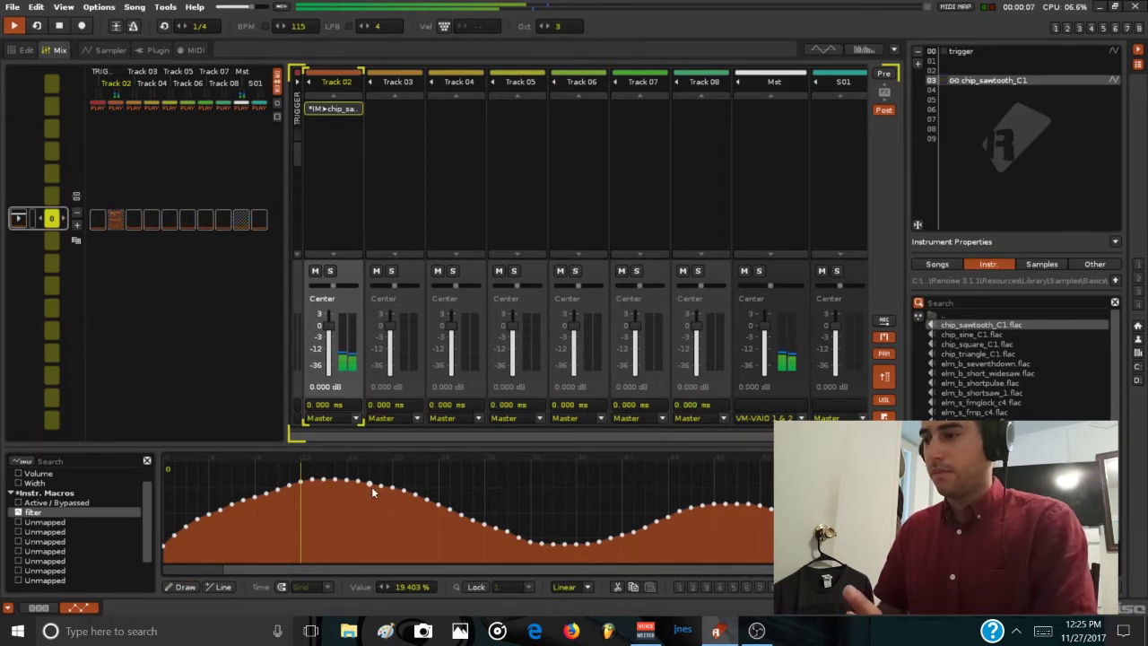
pyautogui.press('space')
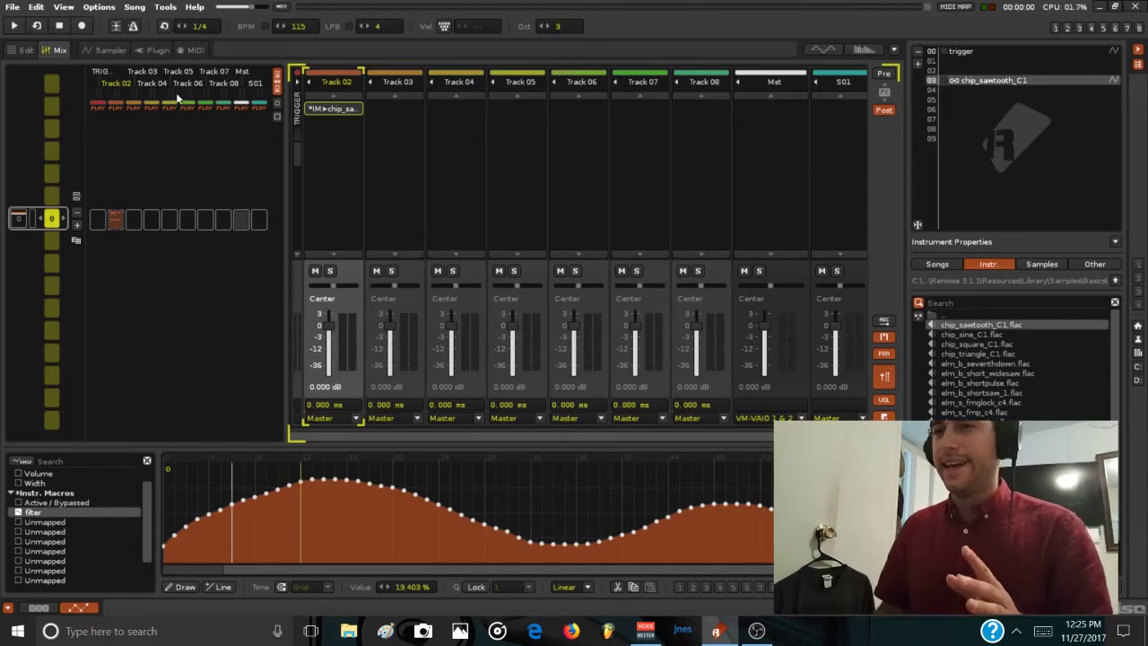
pyautogui.click(120, 50)
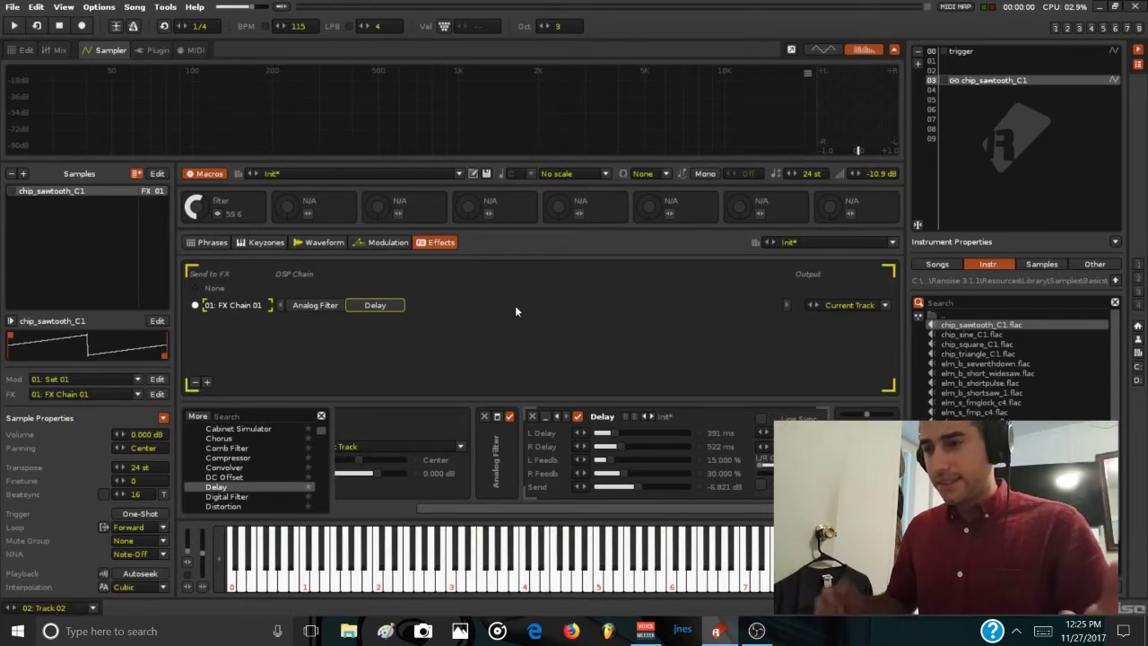
# - Add a Digital Filter after the Delay in FX Chain 01, removing a stray extra Analog Filter
pyautogui.scroll(2, 262, 472)
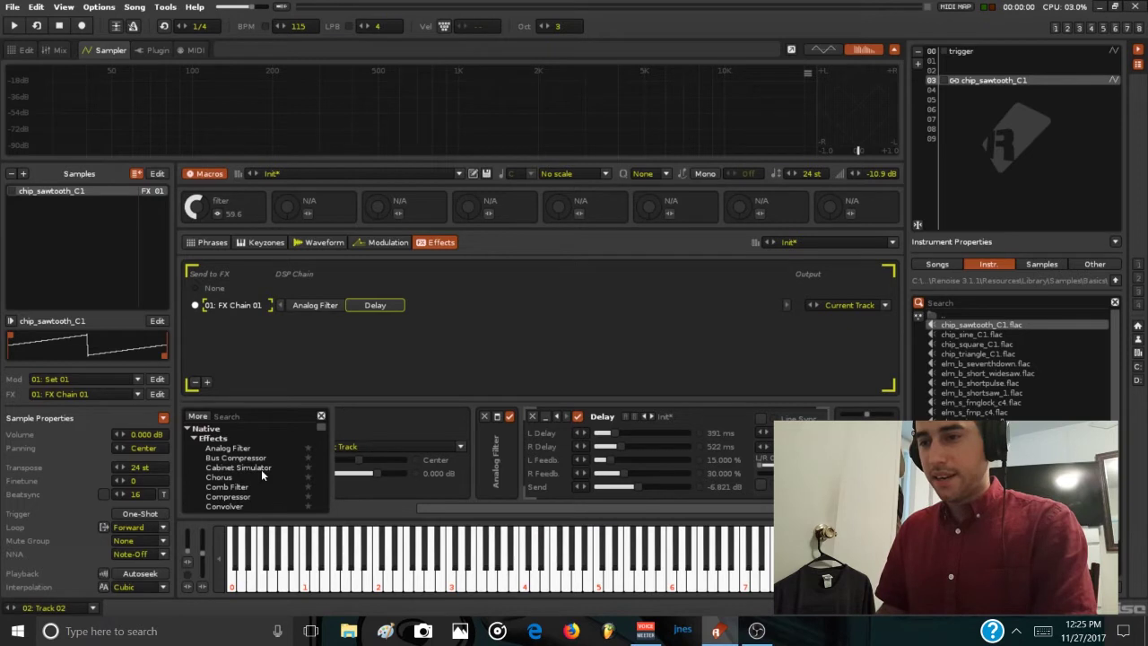
pyautogui.moveTo(224, 450); pyautogui.dragTo(454, 304)
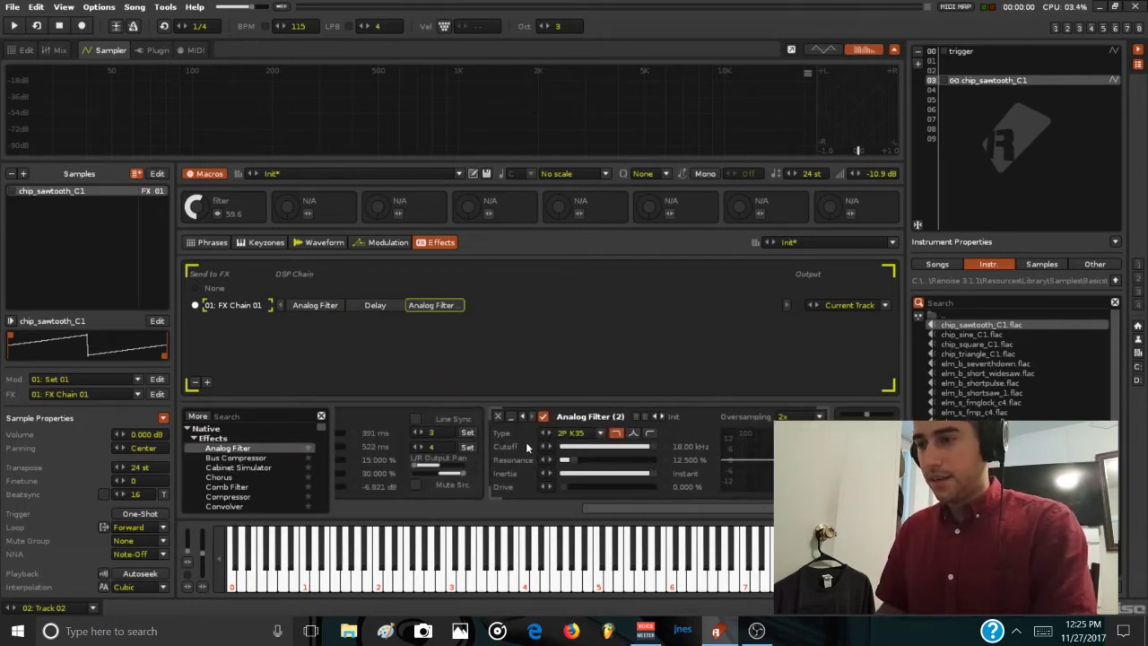
pyautogui.click(497, 418)
pyautogui.scroll(-1, 257, 484)
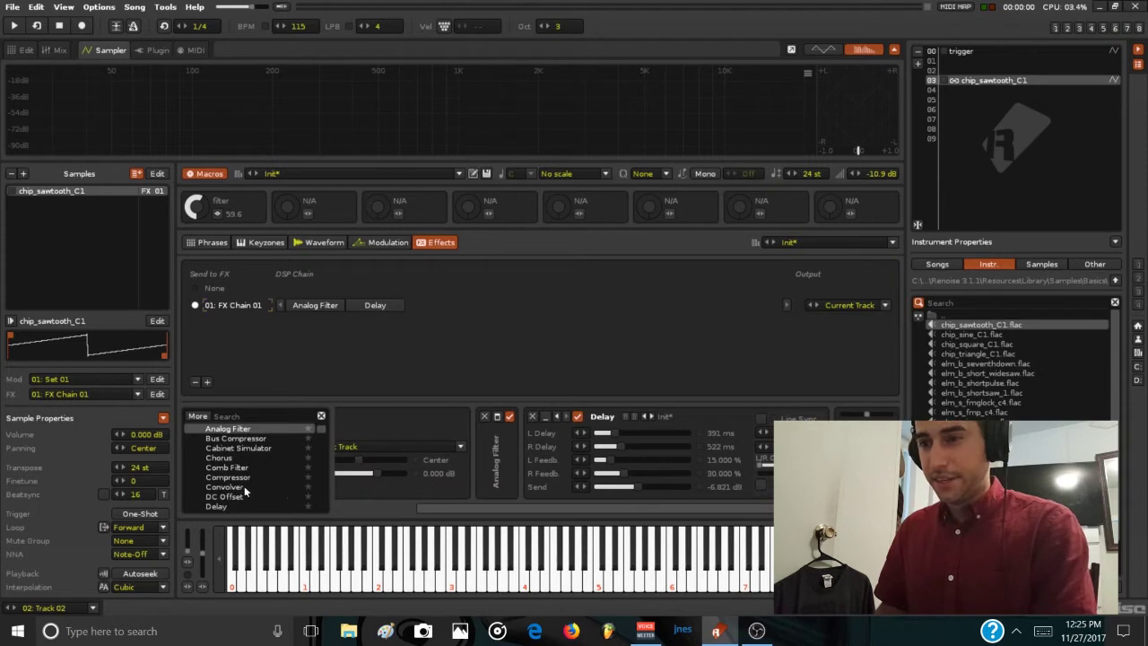
pyautogui.scroll(-1, 242, 491)
pyautogui.scroll(1, 242, 489)
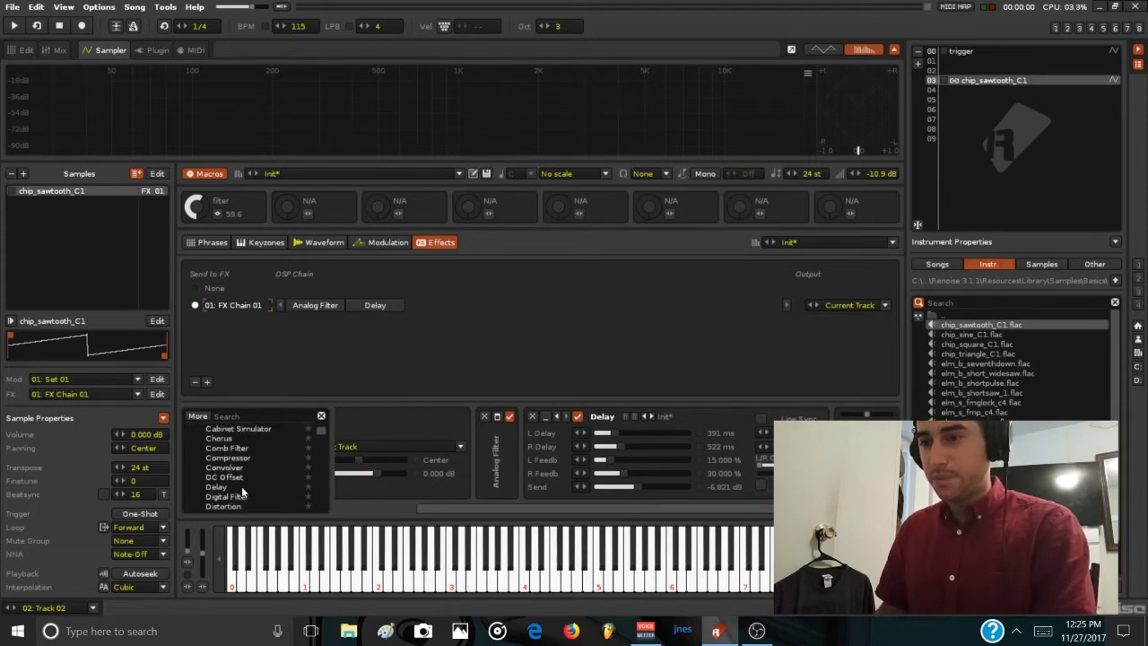
pyautogui.moveTo(219, 498); pyautogui.dragTo(440, 308)
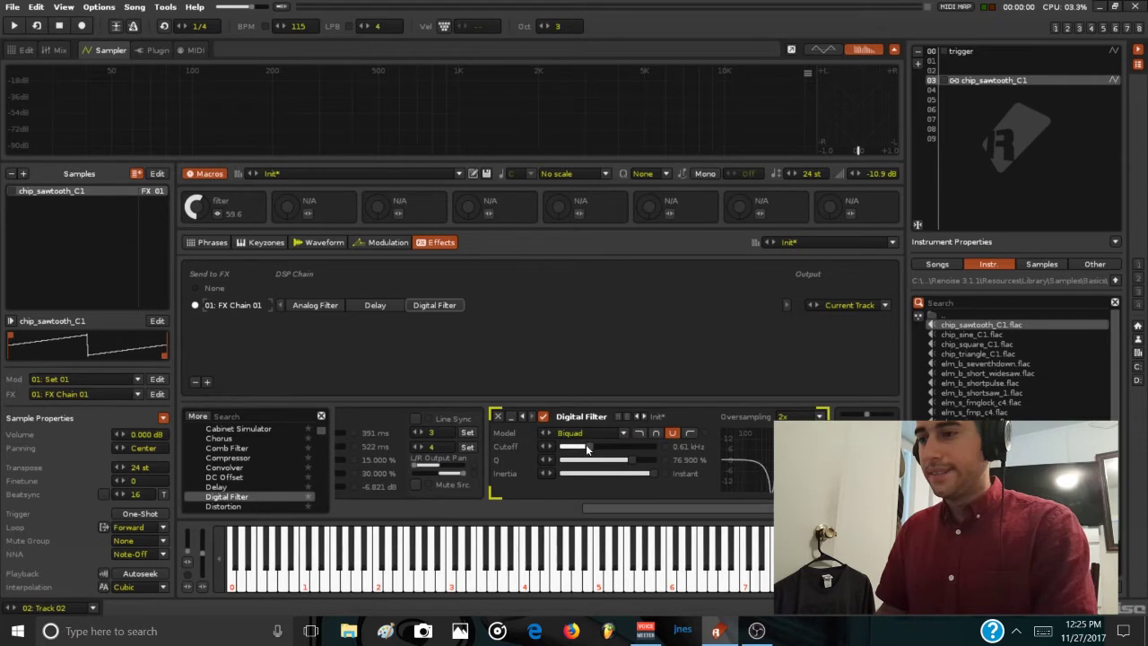
# - While playing, lower the Digital Filter cutoff from 0.61 to 0.24 kHz, keeping Q at 76.900 %
pyautogui.press('space')
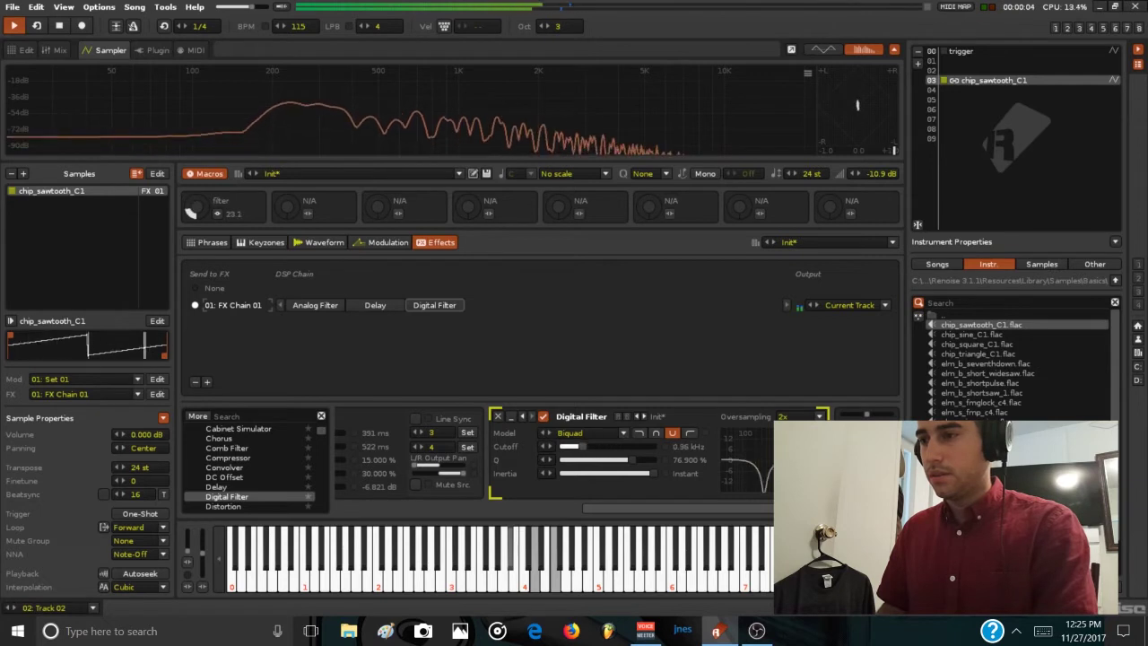
pyautogui.moveTo(621, 446); pyautogui.dragTo(563, 448)
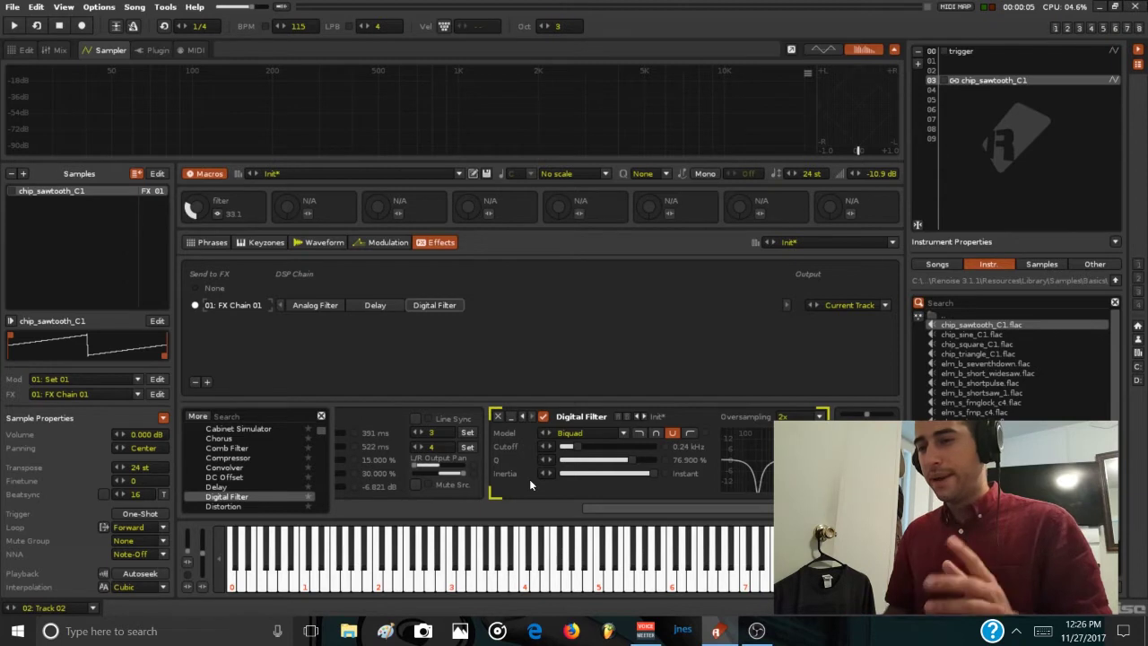
pyautogui.scroll(-4, 239, 470)
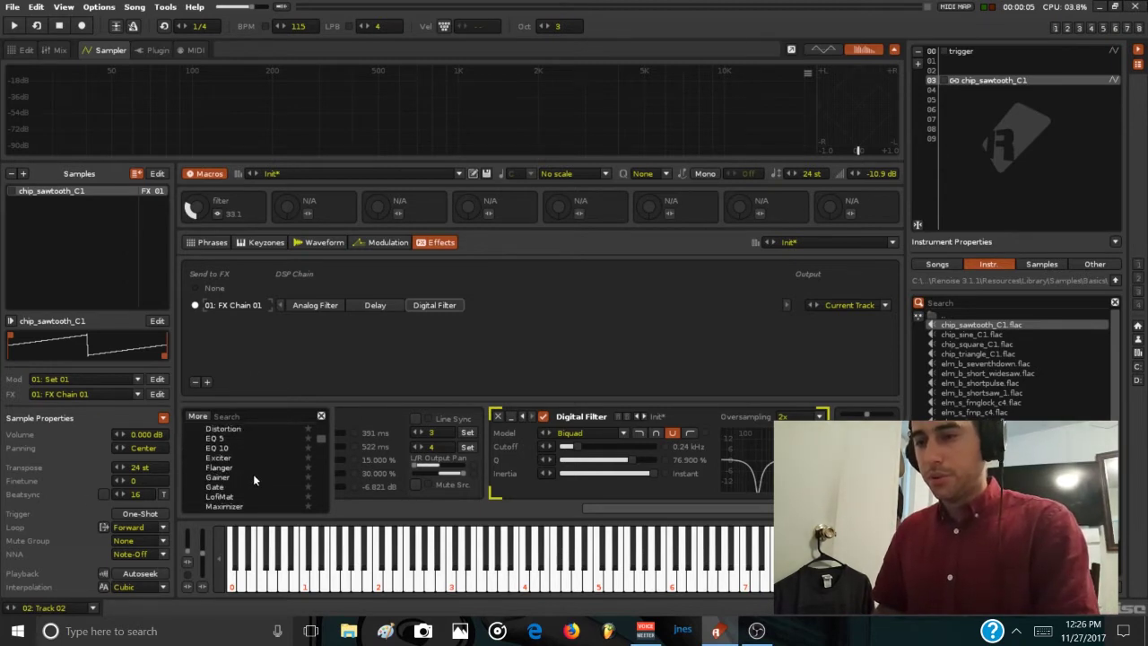
pyautogui.scroll(-5, 253, 476)
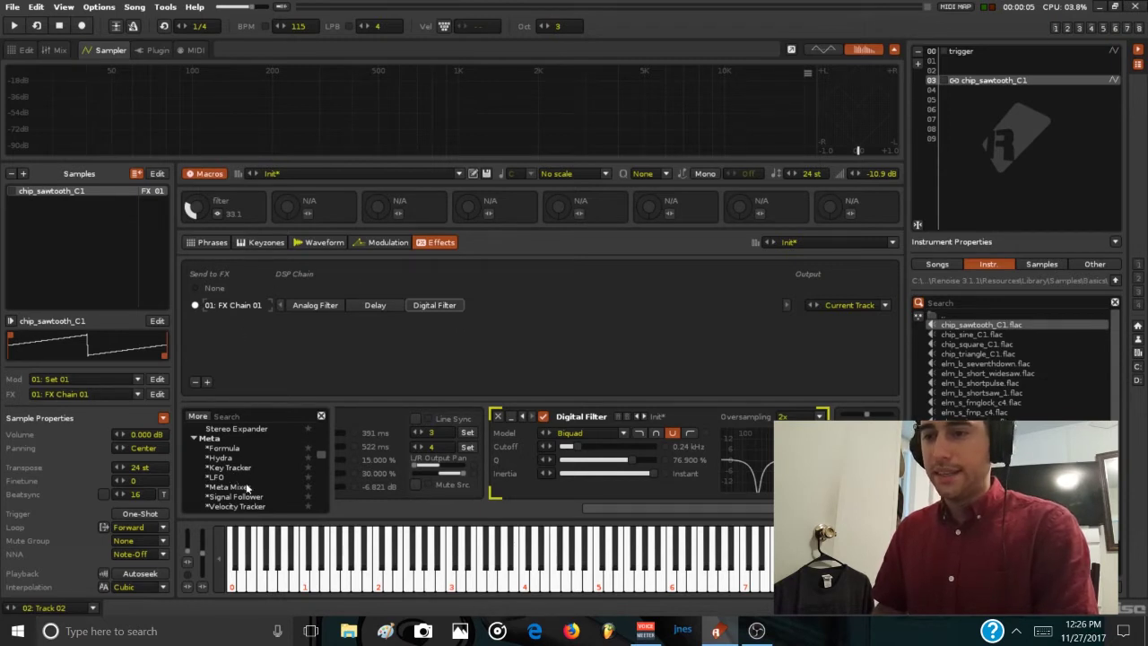
# - Insert an LFO meta device between the Delay and the Digital Filter
pyautogui.moveTo(216, 477); pyautogui.dragTo(242, 470)
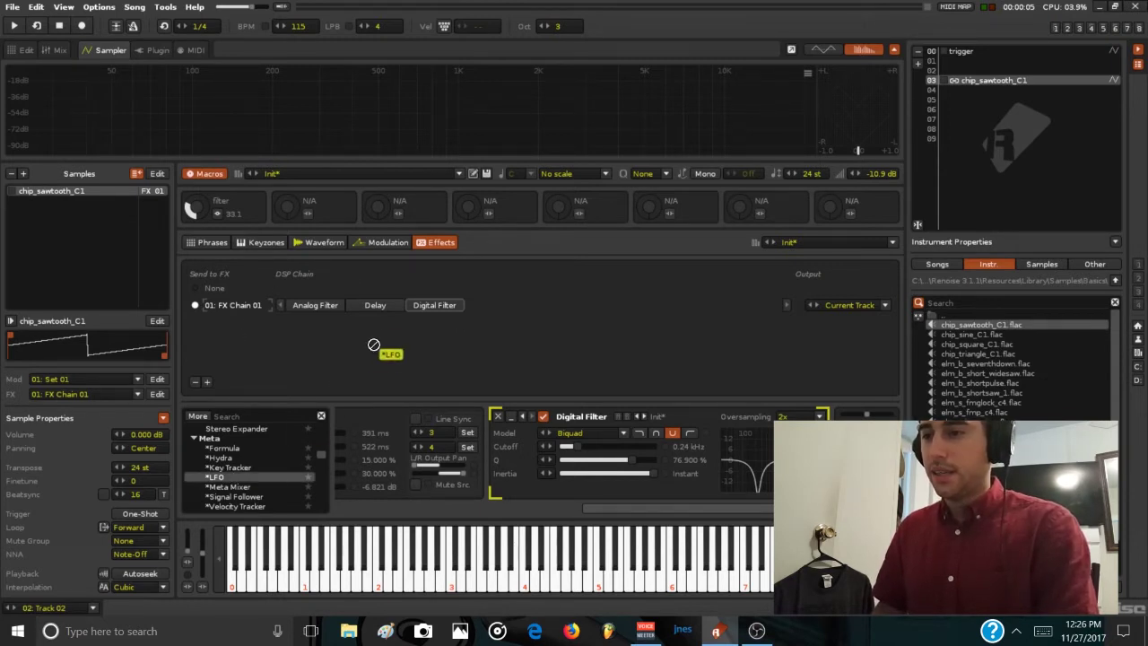
pyautogui.moveTo(407, 320); pyautogui.dragTo(422, 304)
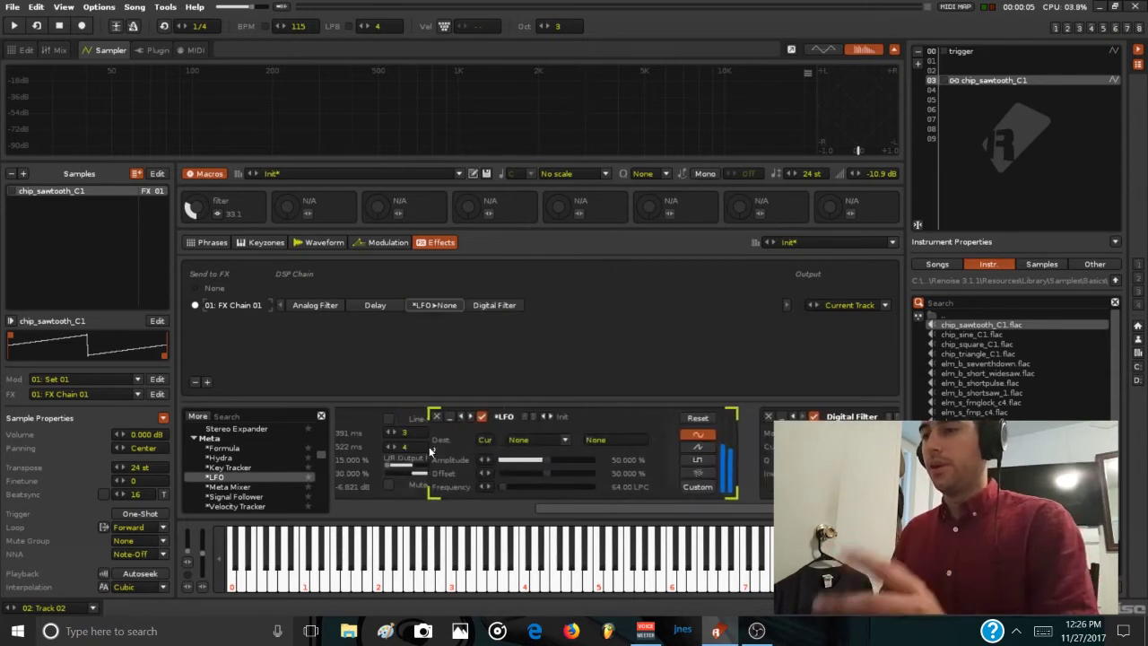
pyautogui.moveTo(588, 506); pyautogui.dragTo(616, 504)
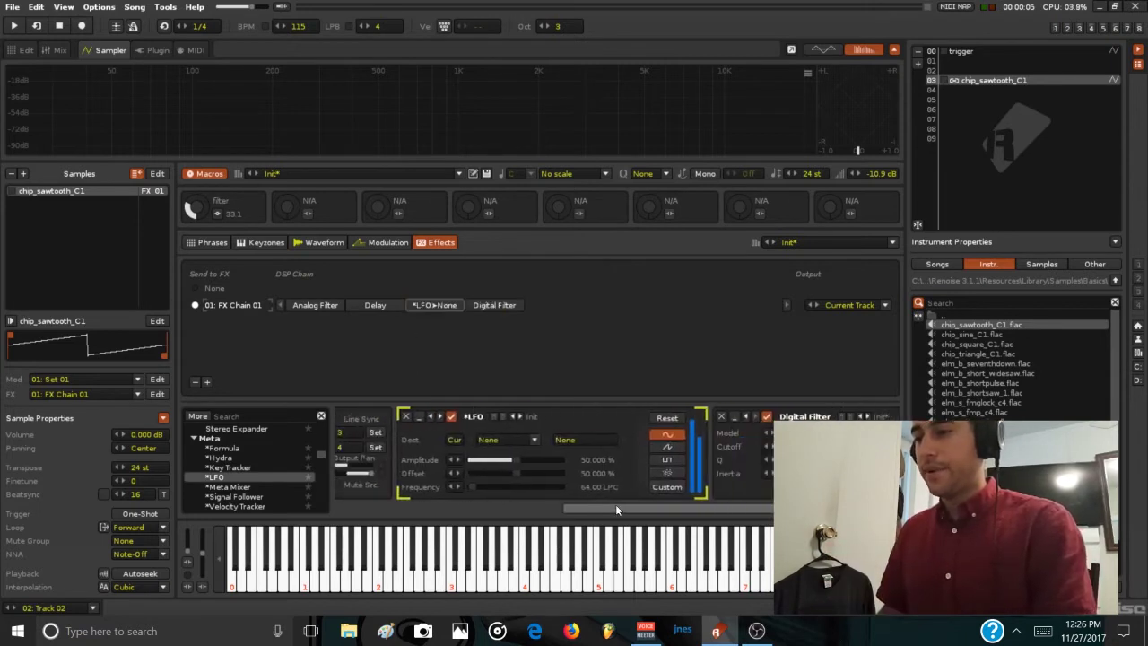
# - Point the LFO's destination to FX Chain 01 › Digital Filter › Cutoff
pyautogui.click(453, 439)
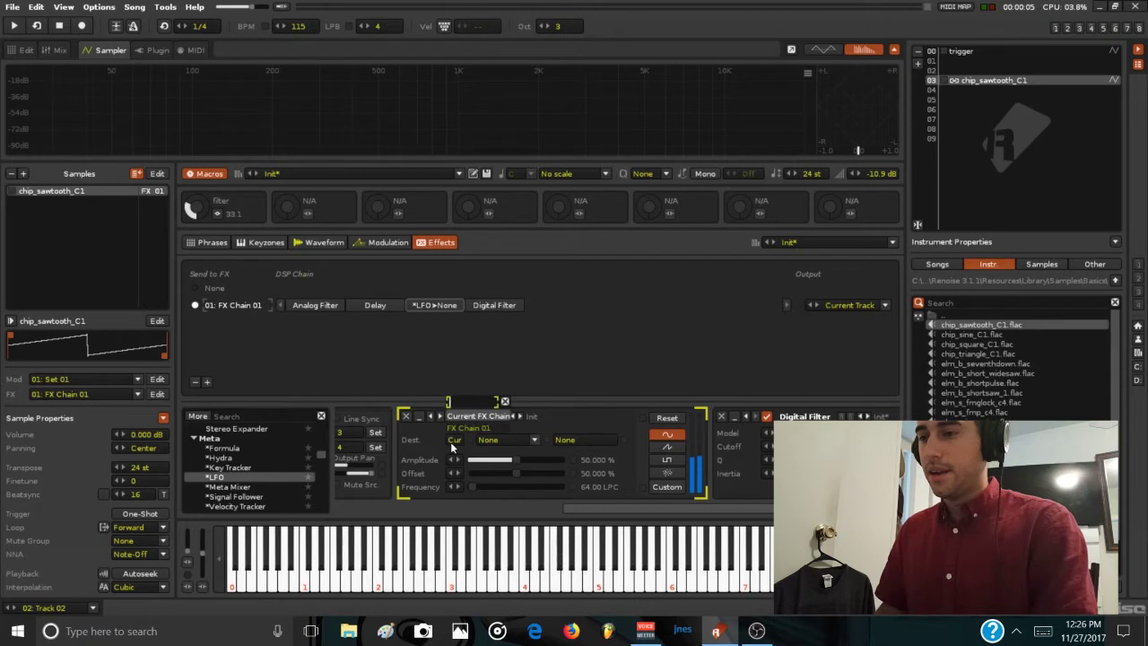
pyautogui.click(476, 425)
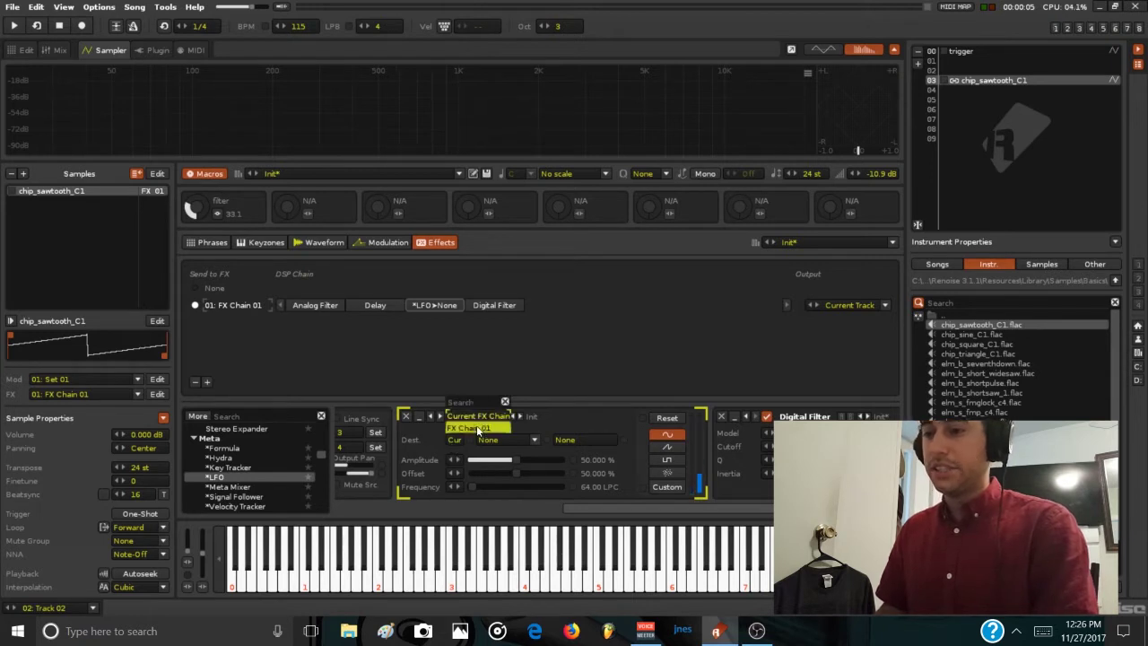
pyautogui.click(534, 440)
pyautogui.click(518, 429)
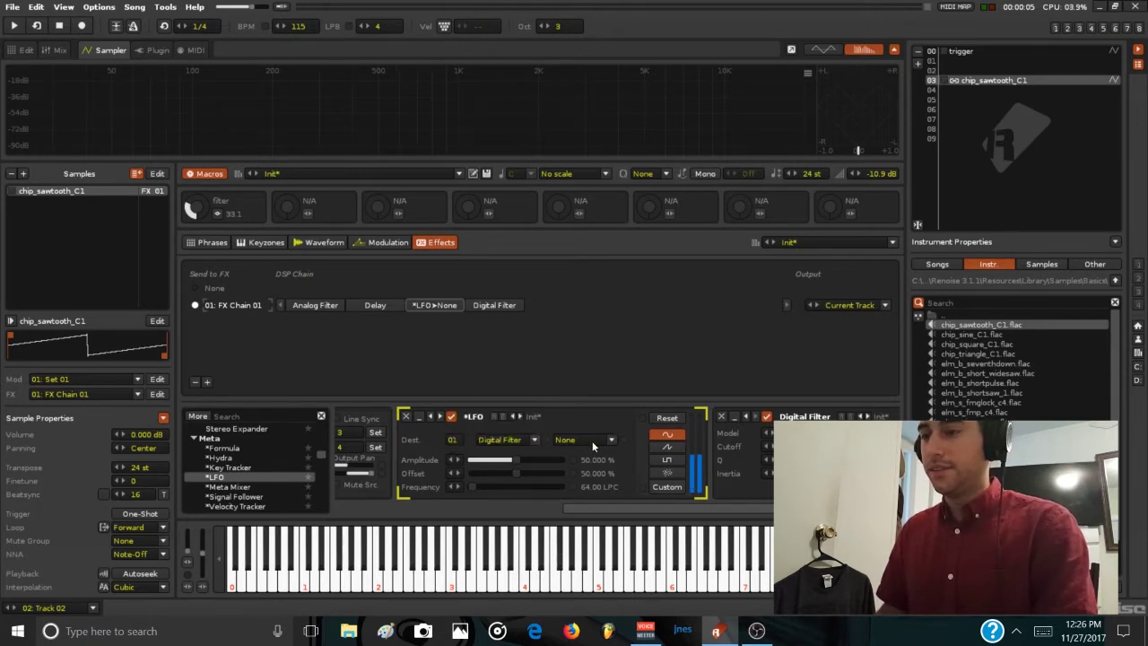
pyautogui.click(611, 439)
pyautogui.click(594, 394)
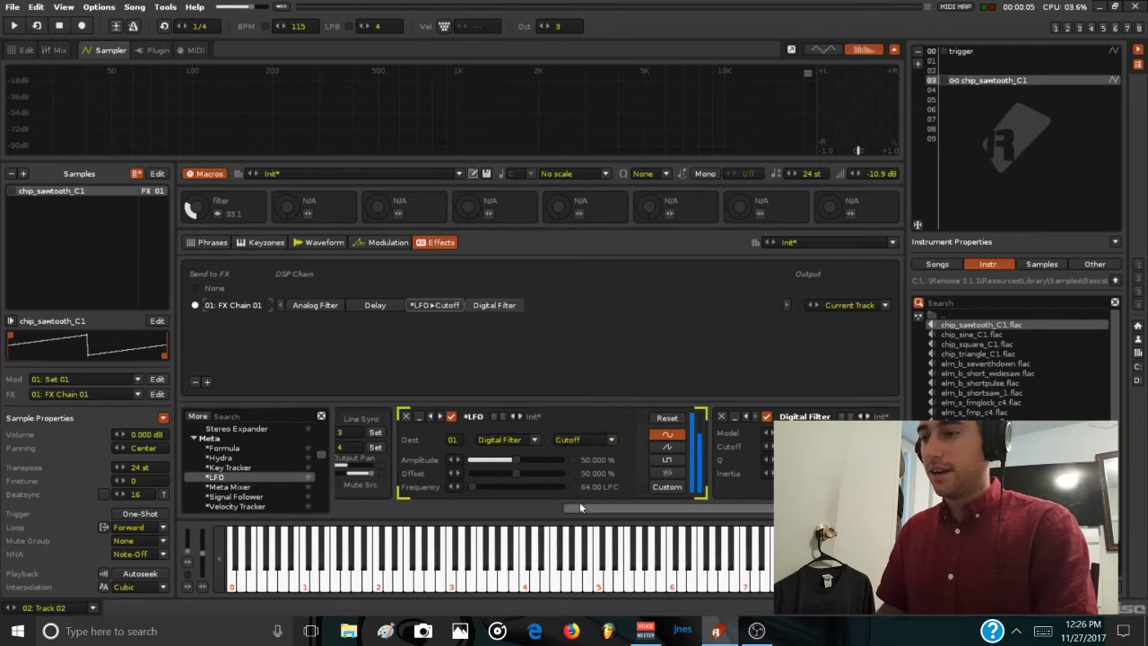
pyautogui.moveTo(592, 507); pyautogui.dragTo(651, 476)
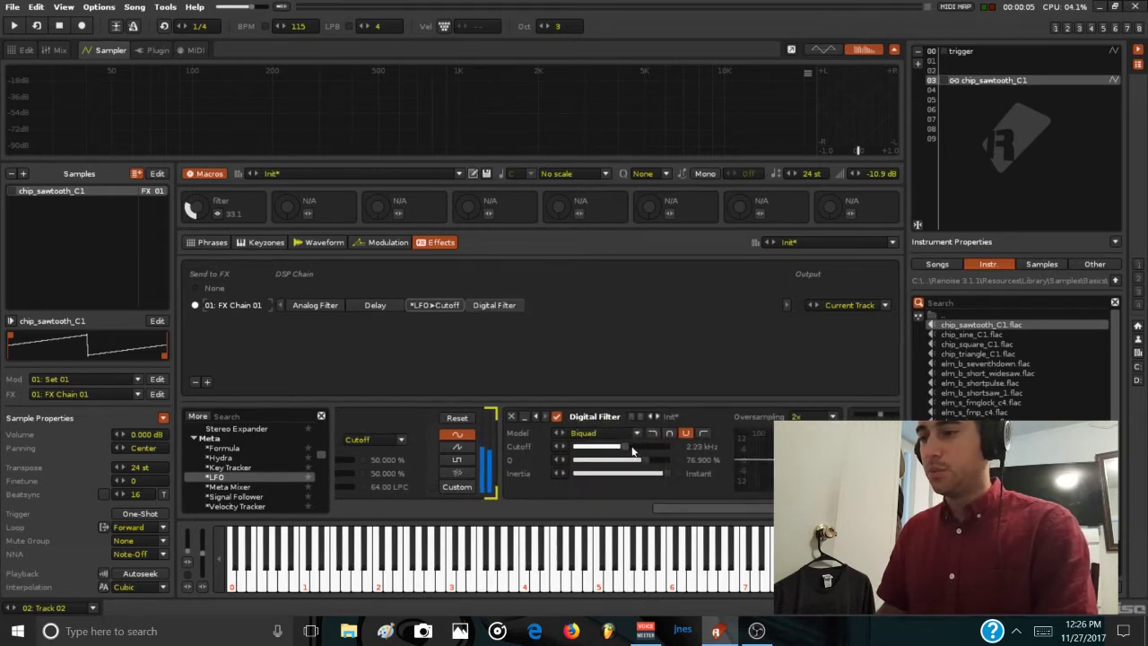
# - Play the pattern to hear the cutoff sweep and adjust the Digital Filter Q
pyautogui.press('space')
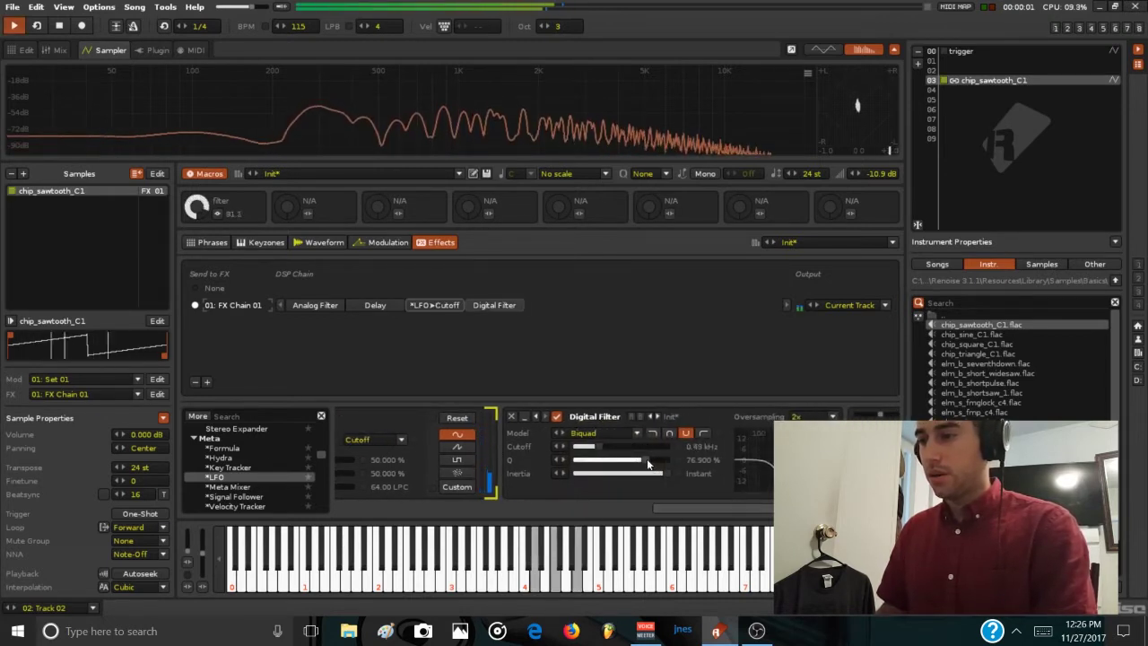
pyautogui.moveTo(647, 464); pyautogui.dragTo(599, 461)
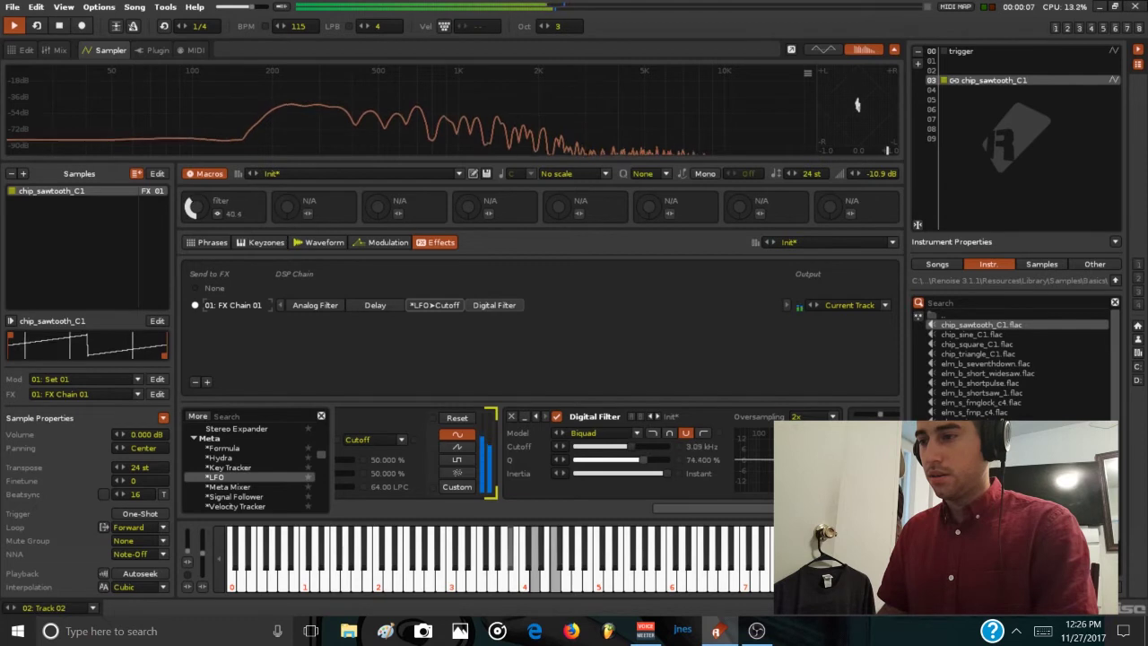
pyautogui.press('space')
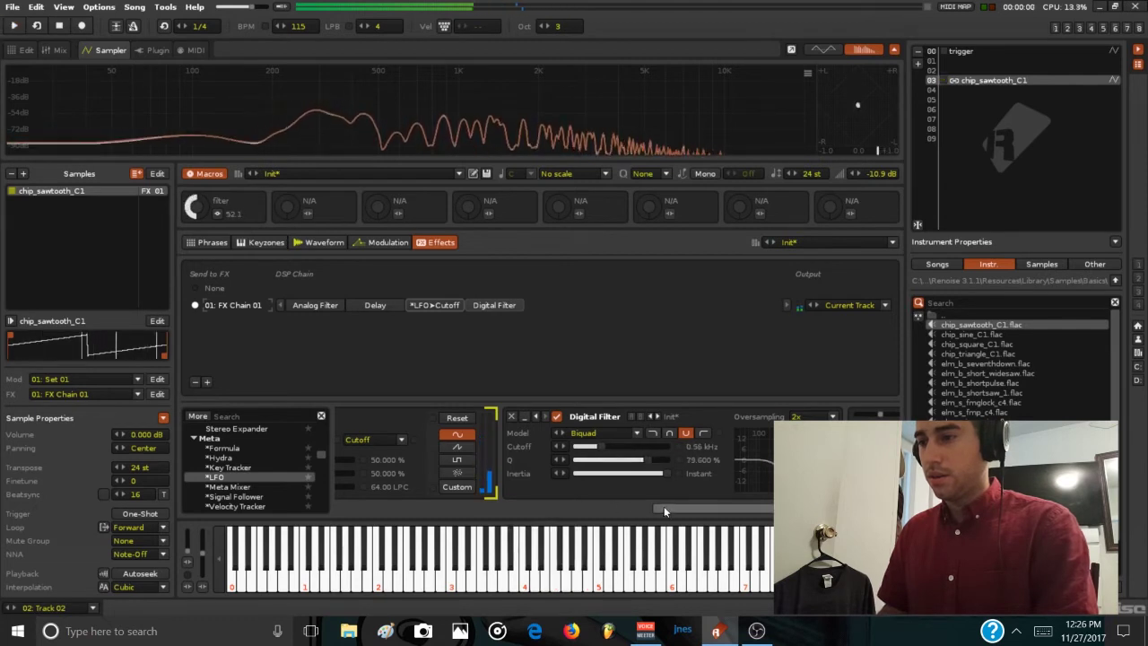
pyautogui.moveTo(664, 506); pyautogui.dragTo(615, 507)
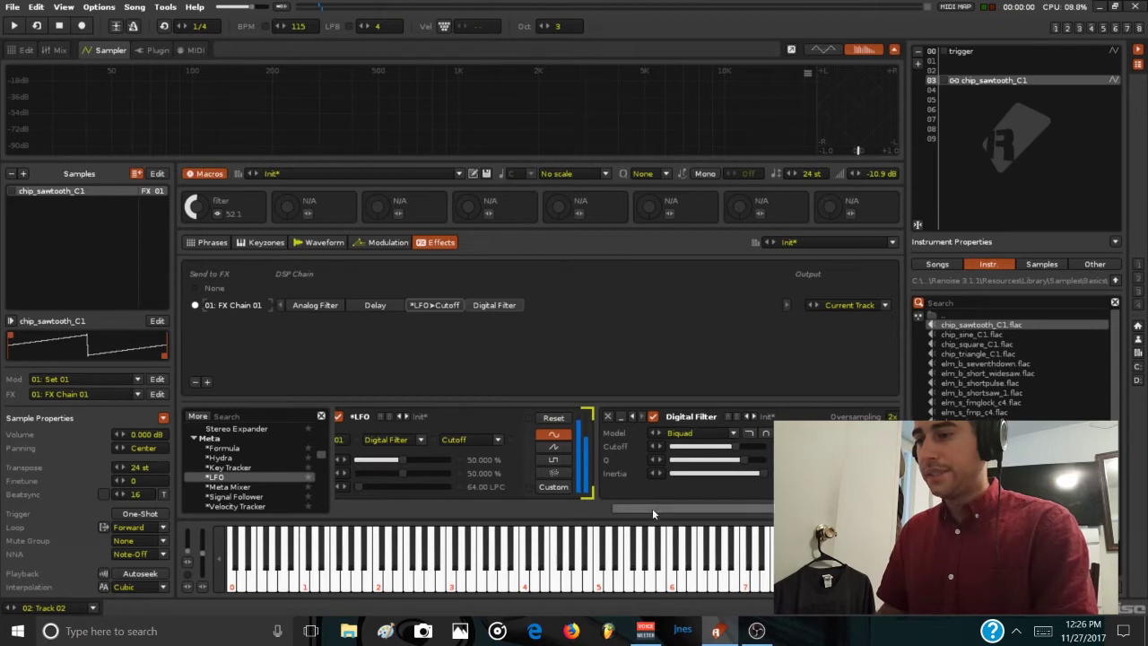
# - Set the LFO Frequency to 9.292 LPC and play to hear the slower sweep
pyautogui.moveTo(652, 508); pyautogui.dragTo(628, 505)
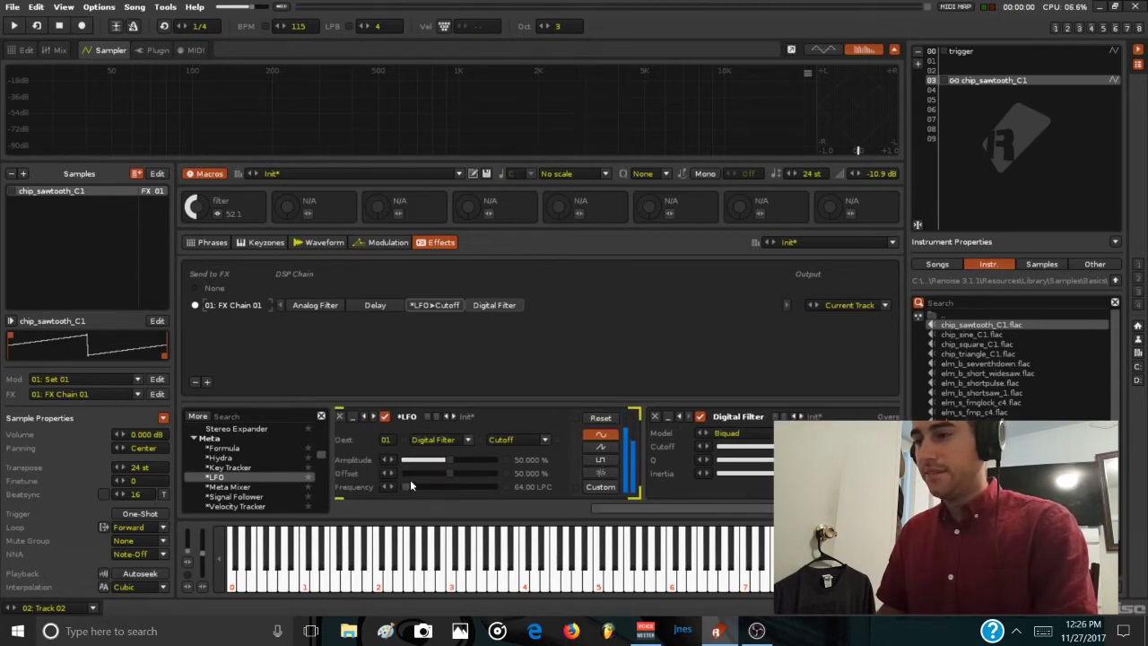
pyautogui.moveTo(410, 486); pyautogui.dragTo(439, 486)
pyautogui.press('space')
pyautogui.moveTo(606, 506); pyautogui.dragTo(629, 509)
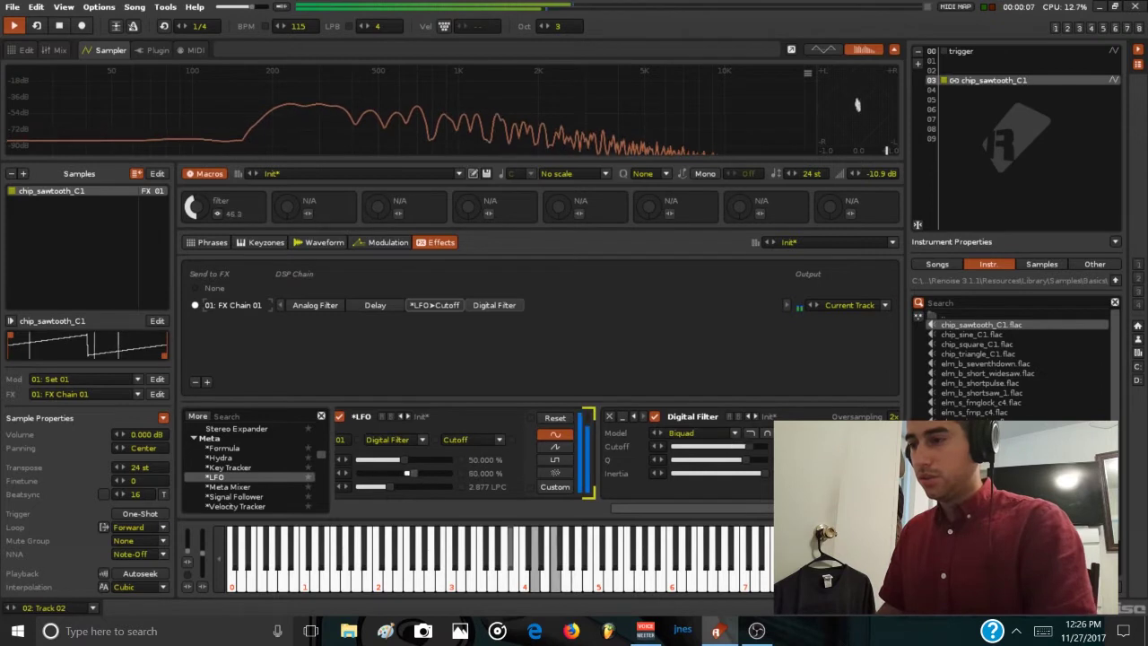
# - Try a higher LFO offset, return it to 50 %, and choose the random waveform
pyautogui.moveTo(411, 474); pyautogui.dragTo(435, 473)
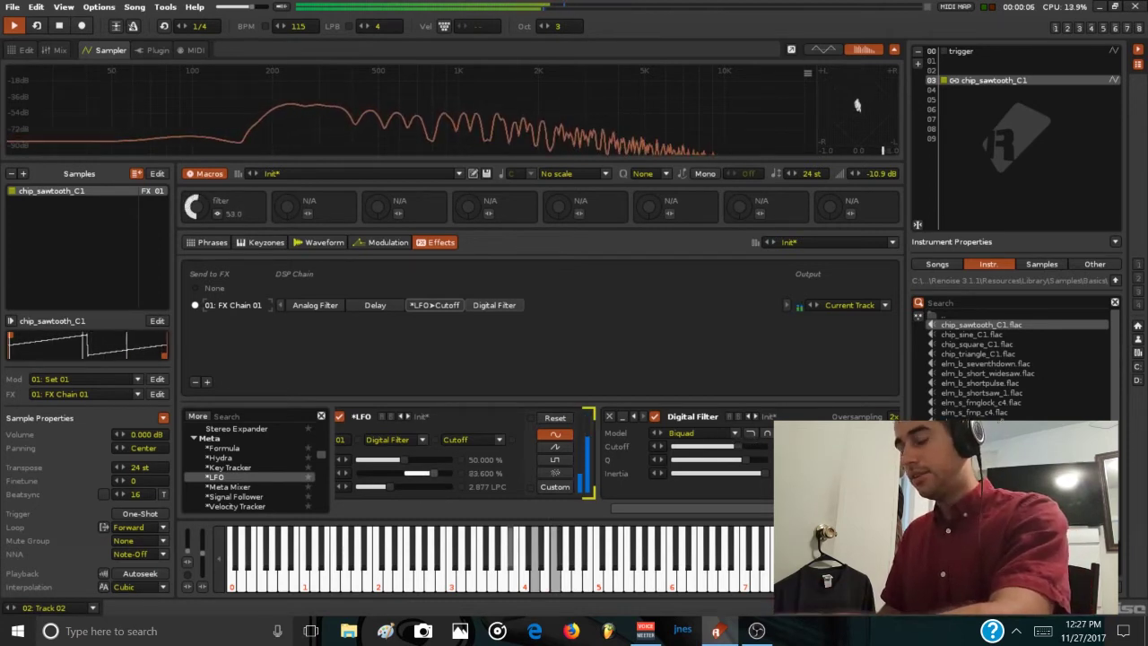
pyautogui.press('space')
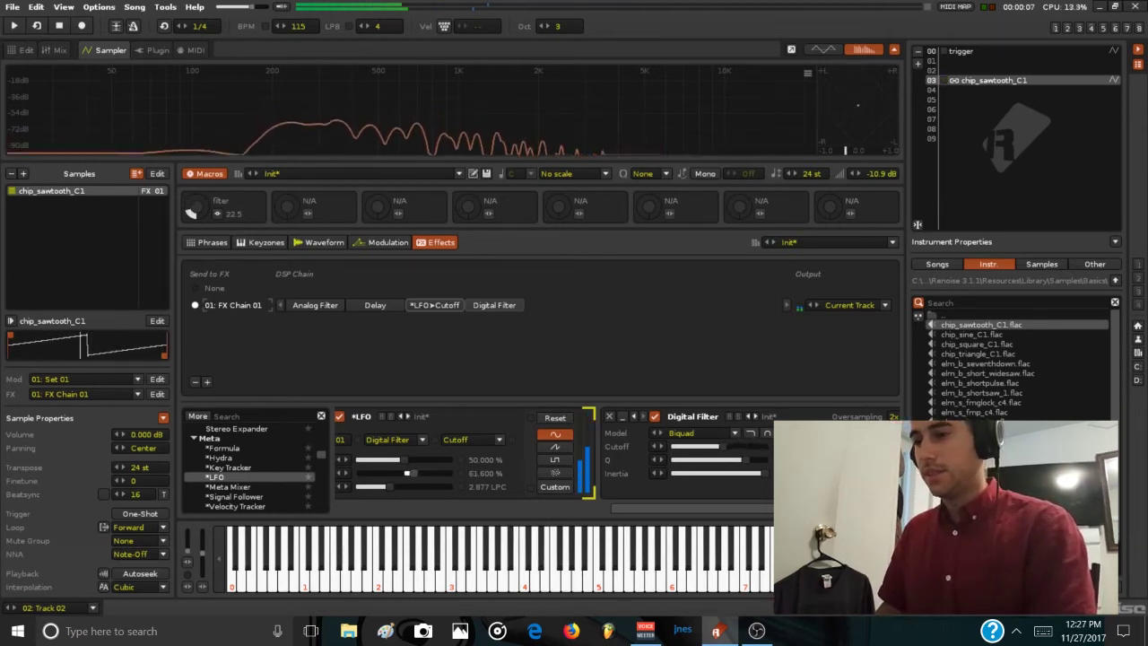
pyautogui.press('space')
pyautogui.moveTo(425, 473); pyautogui.dragTo(401, 479)
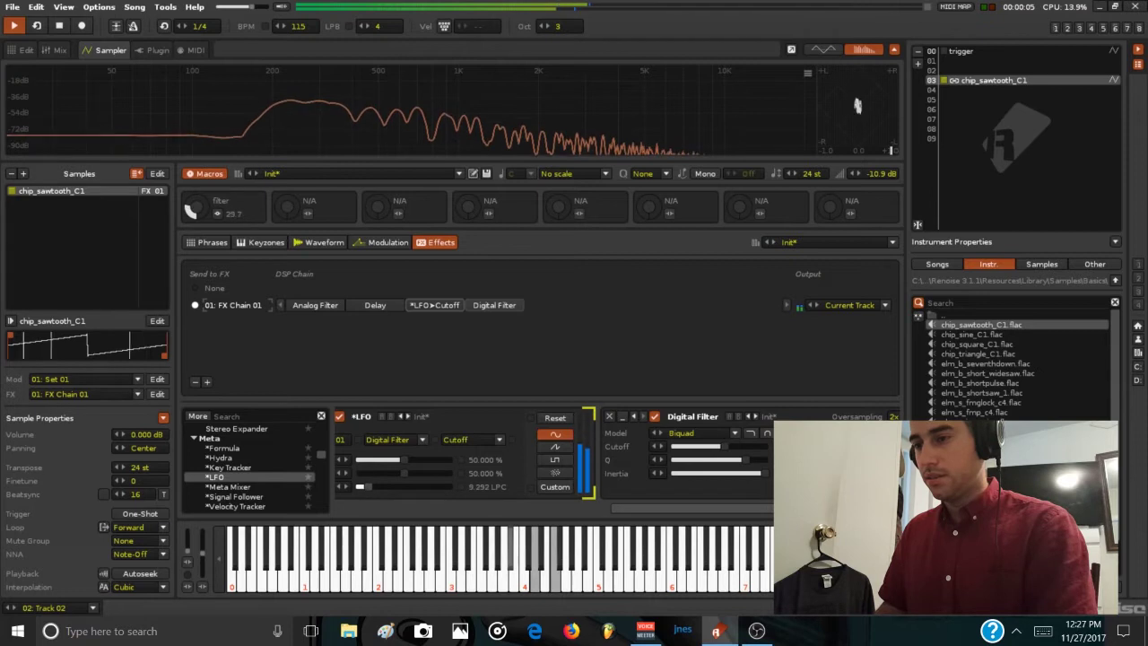
pyautogui.click(554, 474)
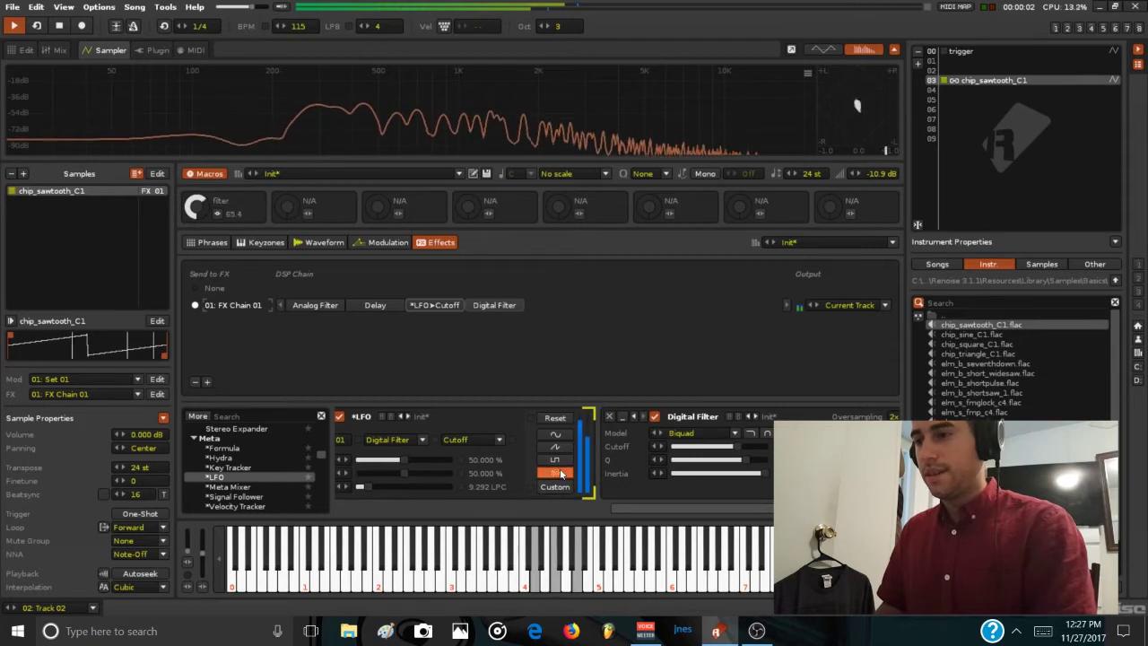
# - Set the Digital Filter's Inertia to about 49.6 % to smooth cutoff changes
pyautogui.press('space')
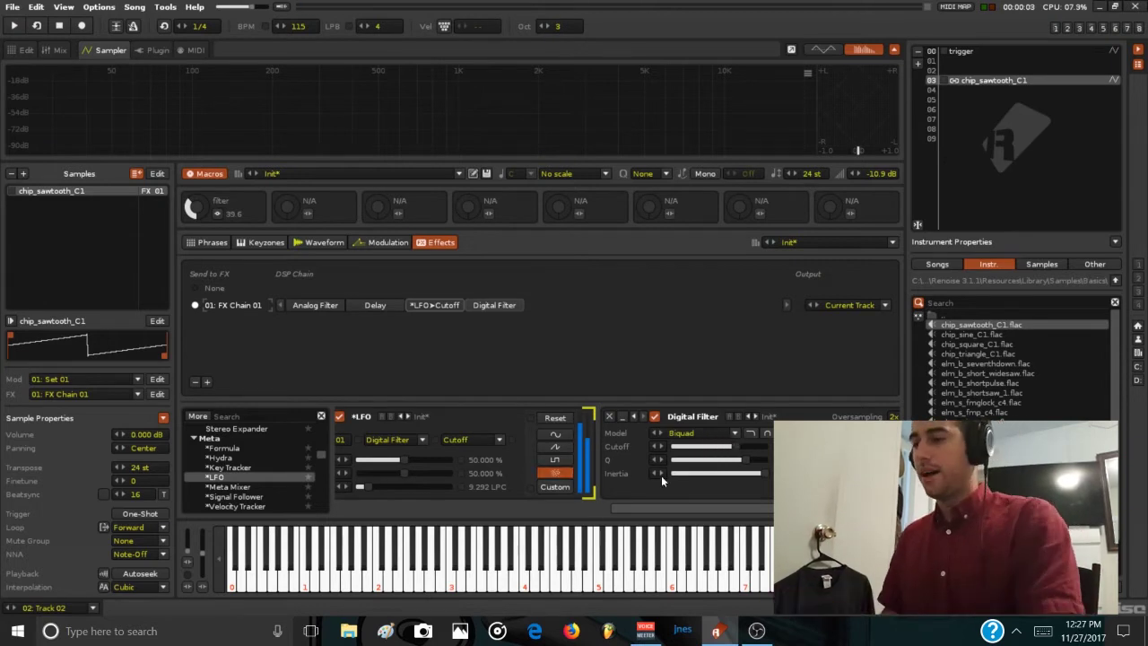
pyautogui.moveTo(662, 508); pyautogui.dragTo(712, 508)
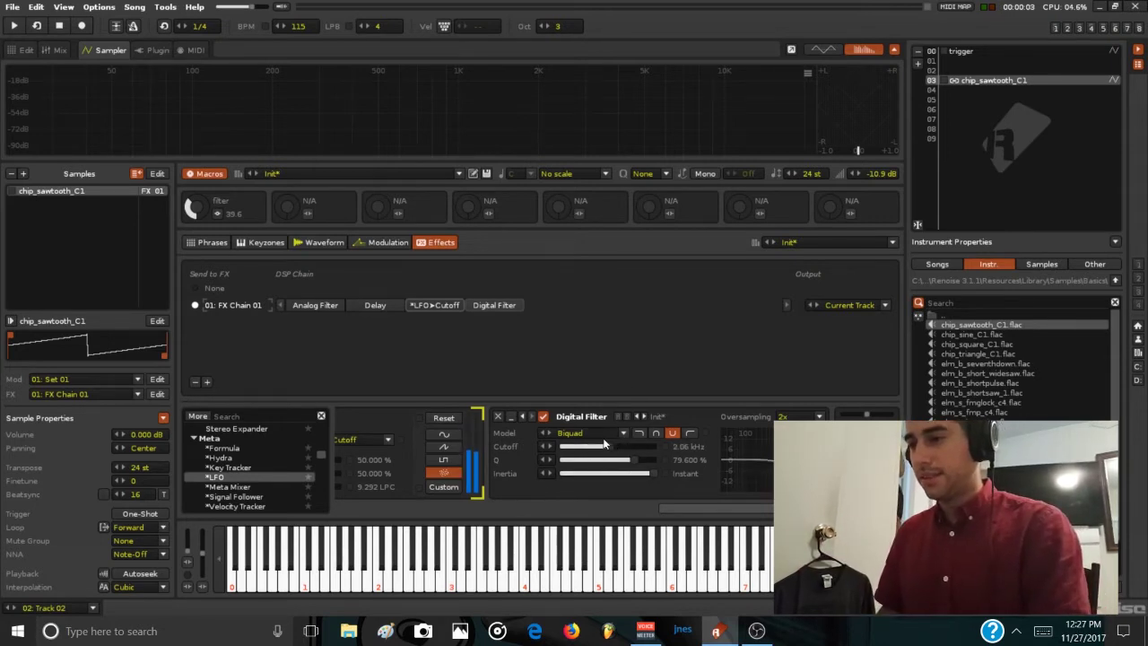
pyautogui.moveTo(649, 470); pyautogui.dragTo(611, 471)
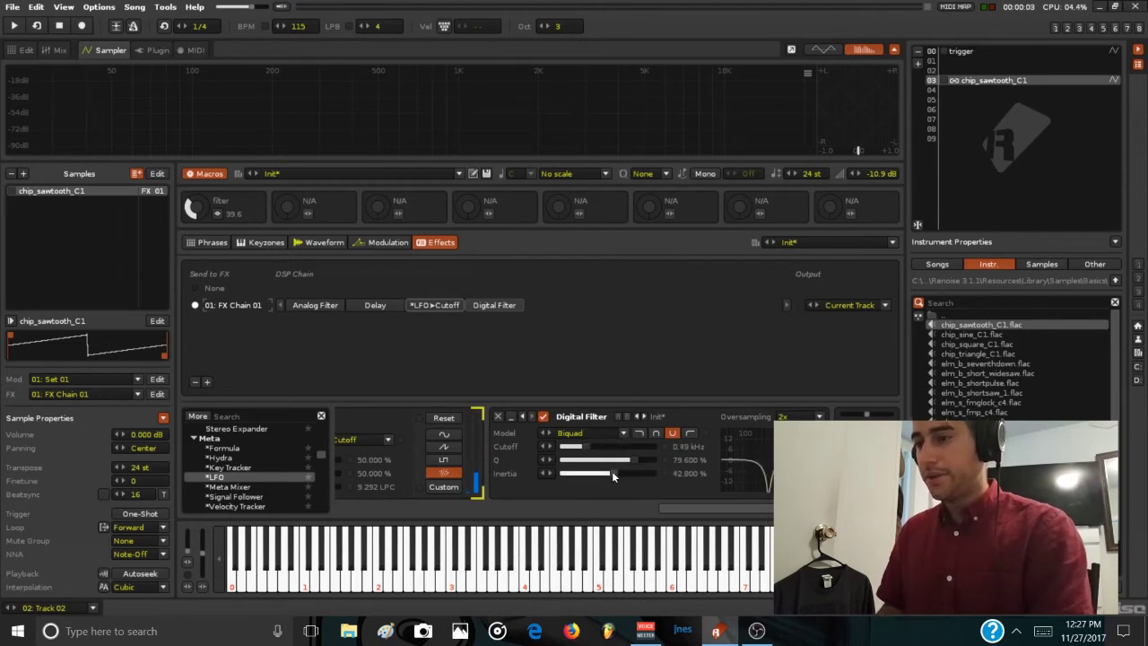
pyautogui.press('space')
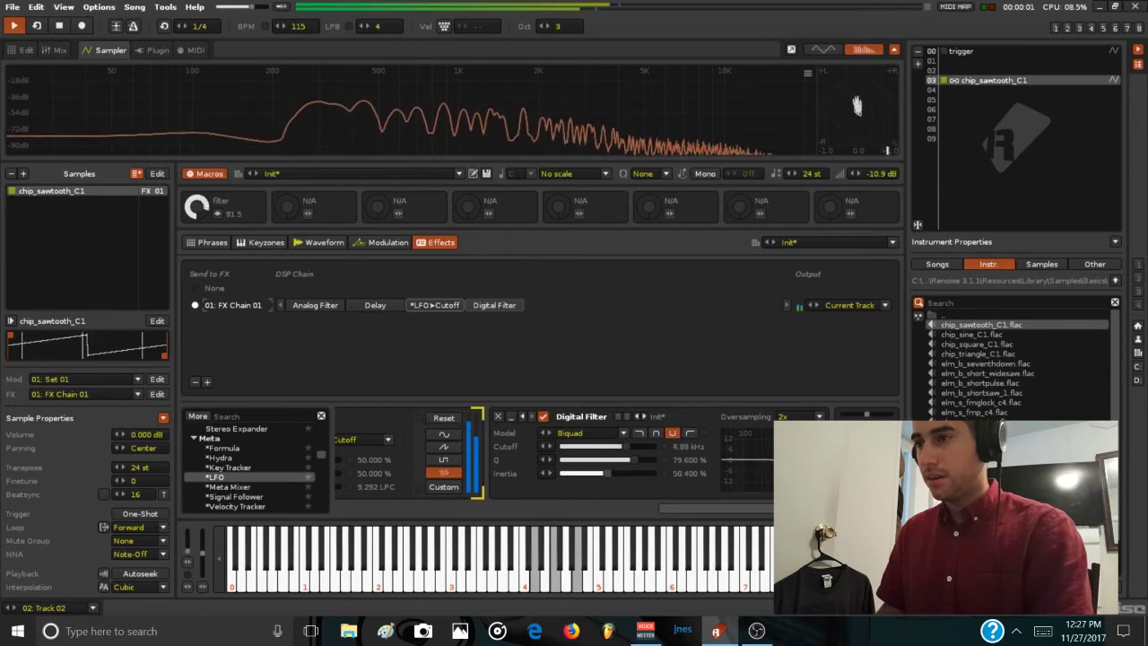
pyautogui.moveTo(621, 474); pyautogui.dragTo(610, 476)
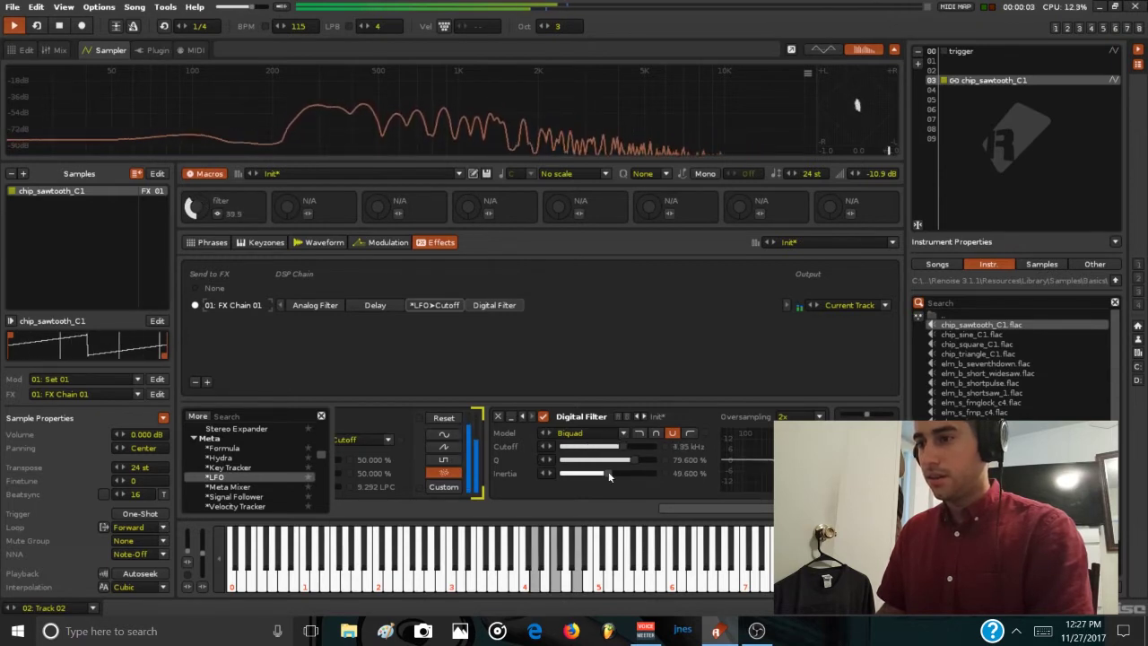
# - Lower the LFO Amplitude to 26.800 % while playing, then collapse the Digital Filter
pyautogui.moveTo(681, 507); pyautogui.dragTo(594, 482)
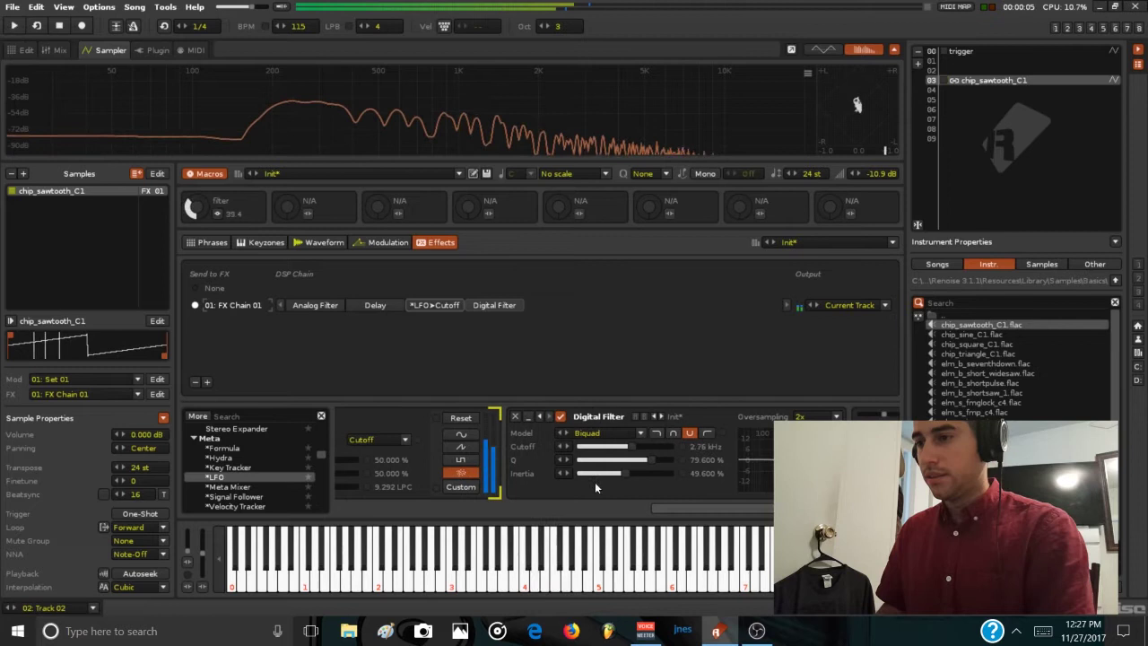
pyautogui.press('space')
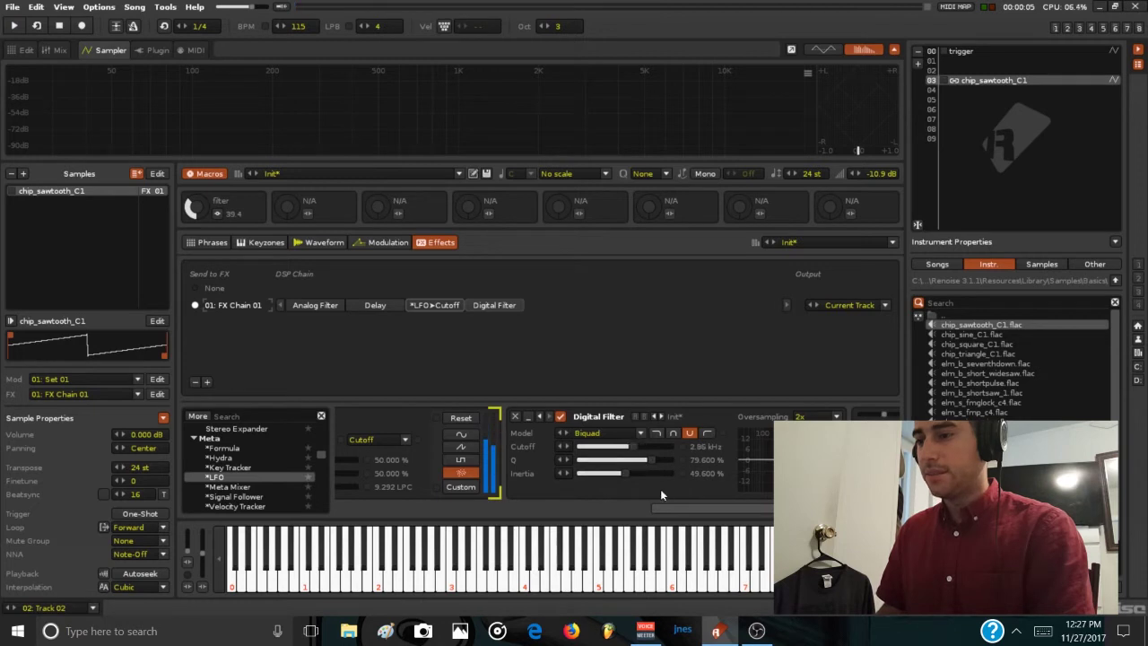
pyautogui.moveTo(680, 508); pyautogui.dragTo(663, 508)
pyautogui.press('space')
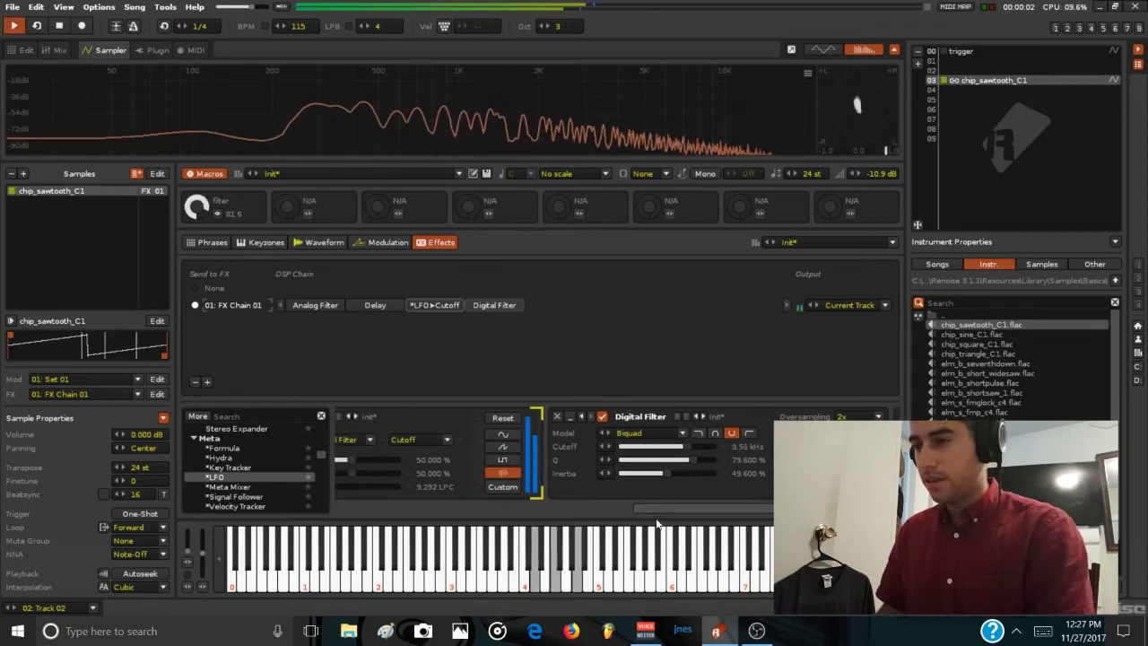
pyautogui.moveTo(659, 508); pyautogui.dragTo(626, 507)
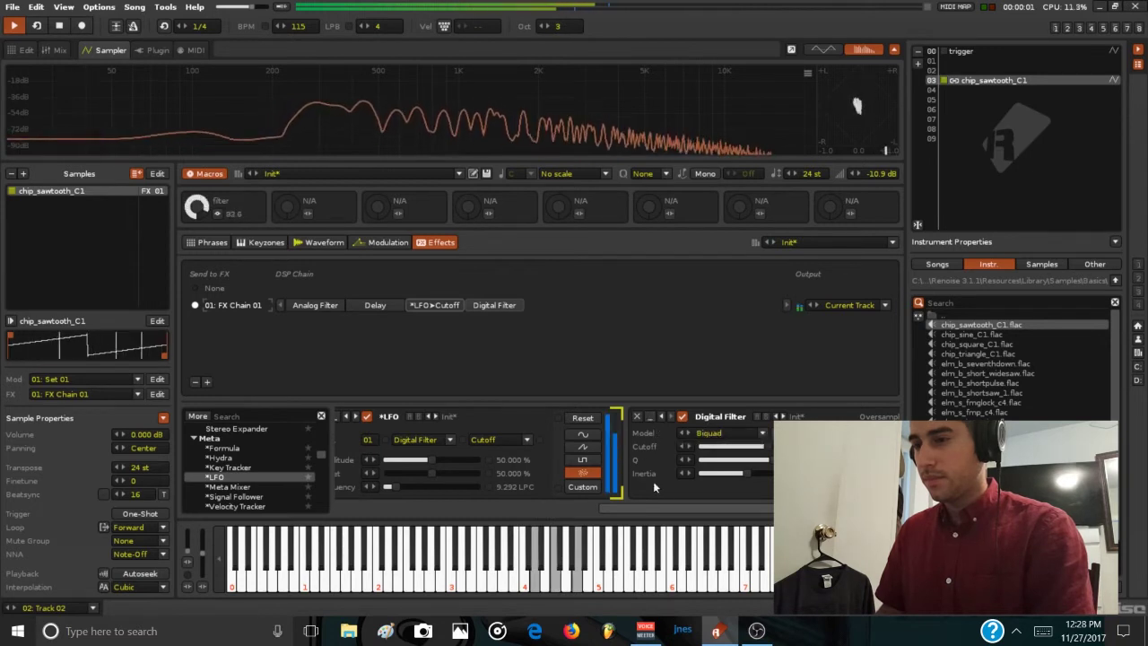
pyautogui.moveTo(413, 459); pyautogui.dragTo(386, 459)
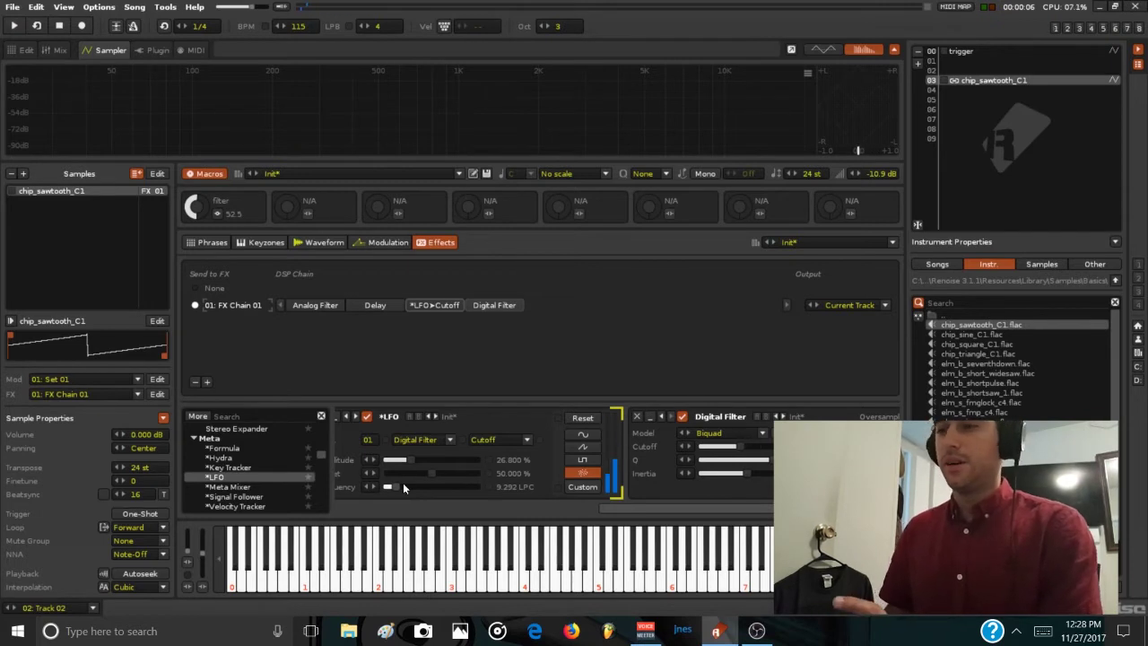
pyautogui.click(650, 417)
# - Add a second FX chain to the sample and name it 'wet'
pyautogui.click(498, 417)
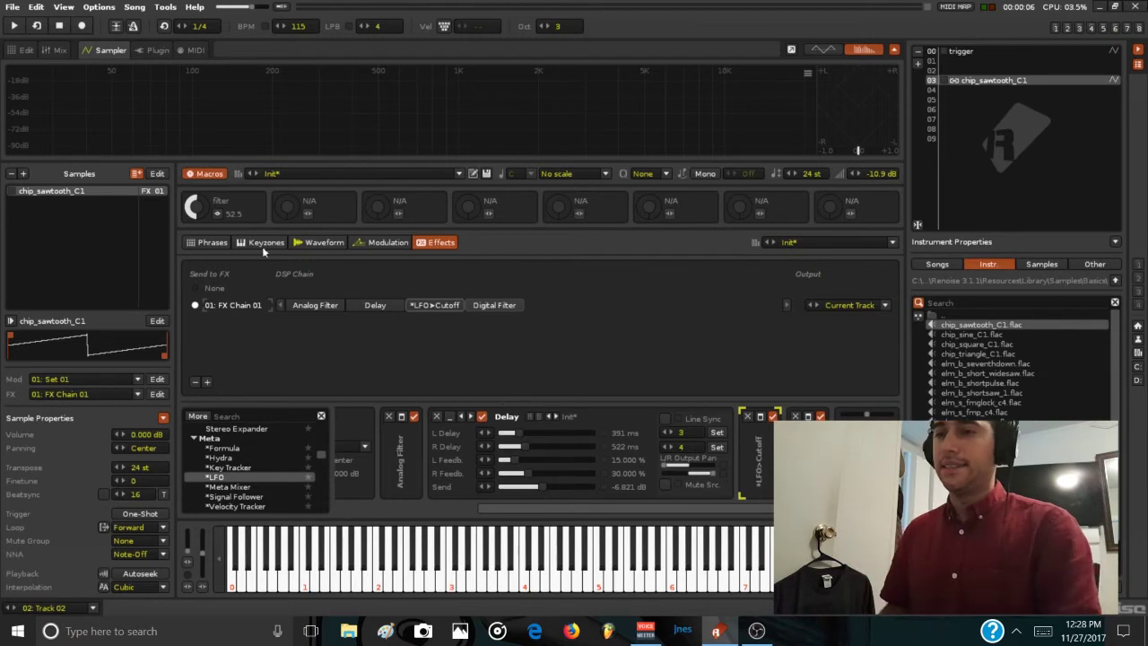
pyautogui.click(207, 383)
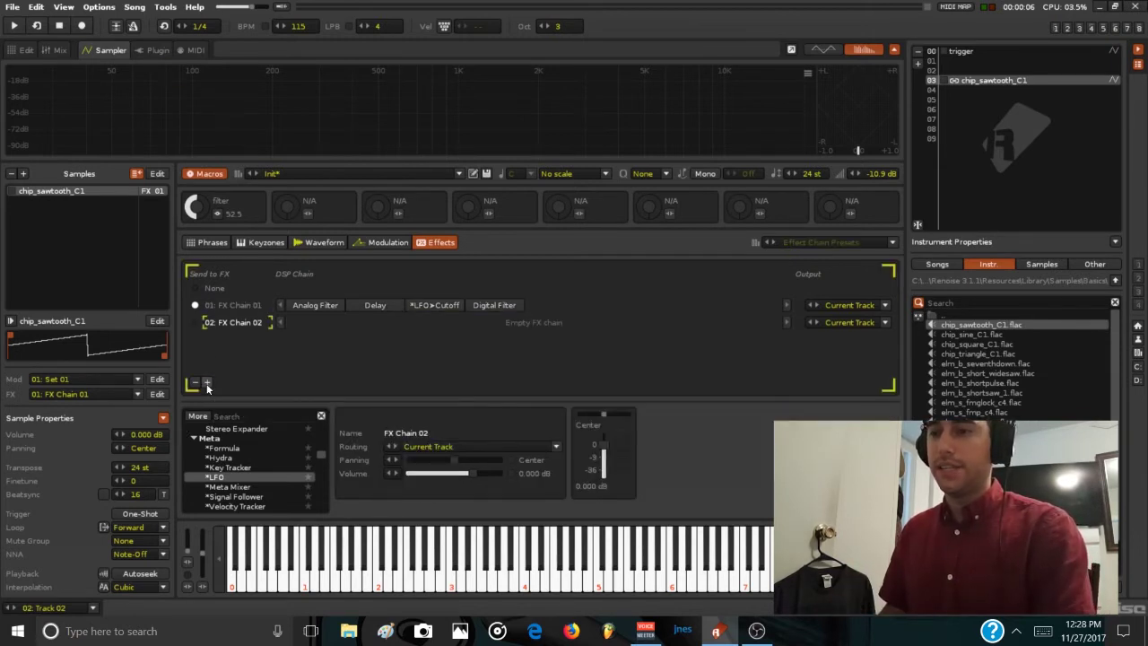
pyautogui.doubleClick(234, 322)
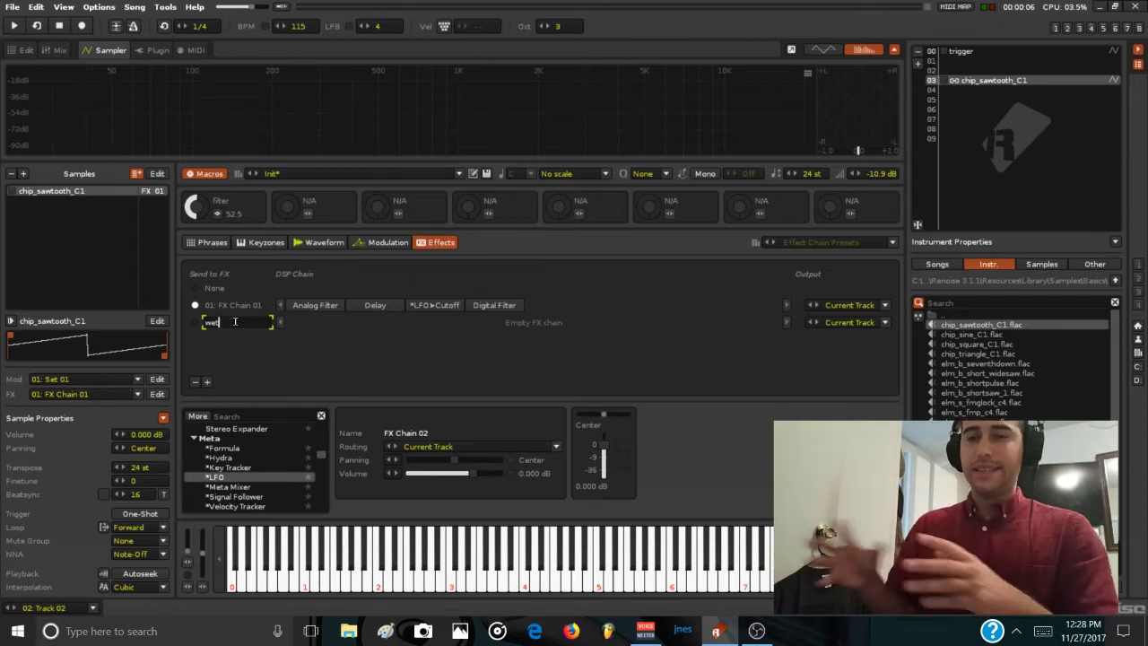
pyautogui.press('Return')
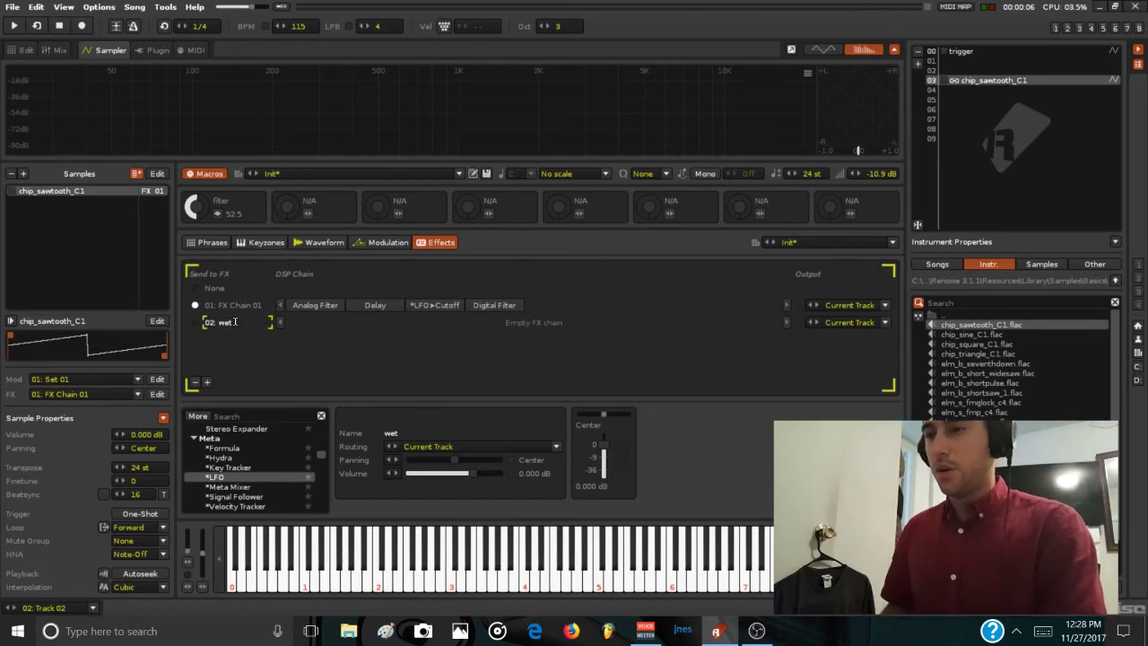
# - Search 'reak', insert Reaktor 6 FX into the wet chain, and show its plugin window
pyautogui.click(238, 417)
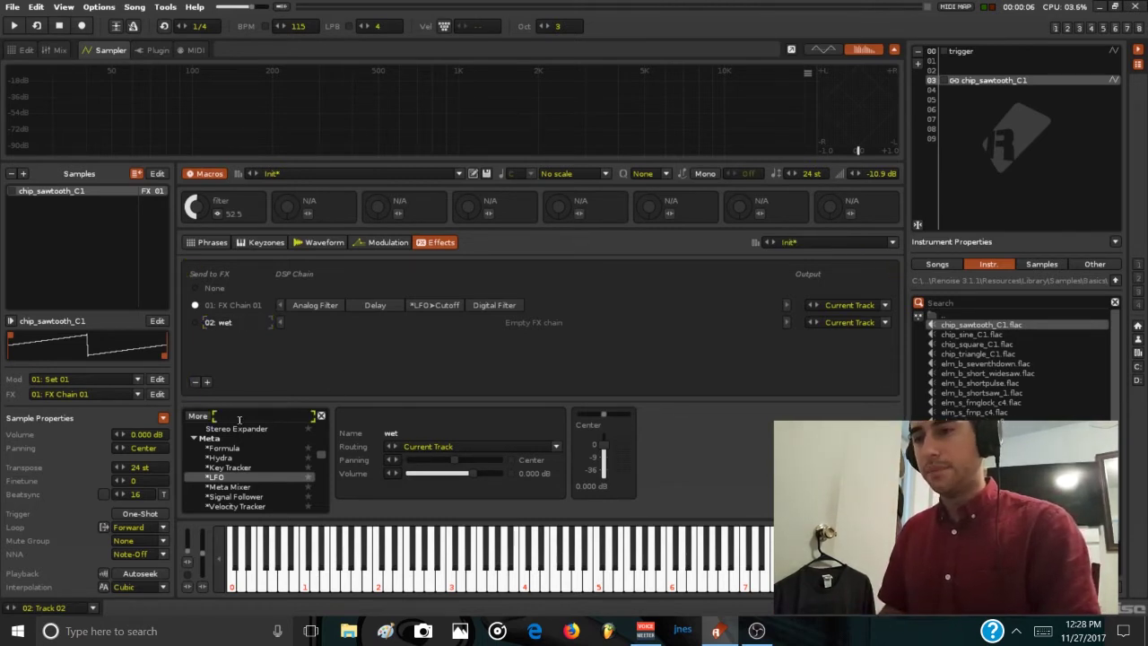
pyautogui.write('re')
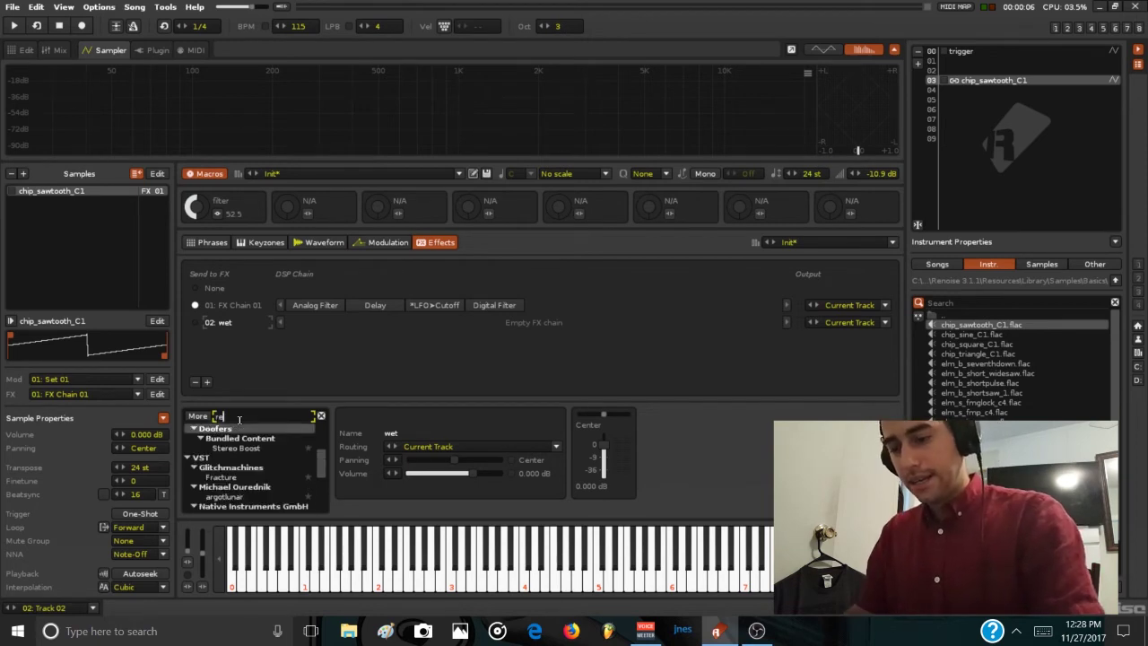
pyautogui.write('akto')
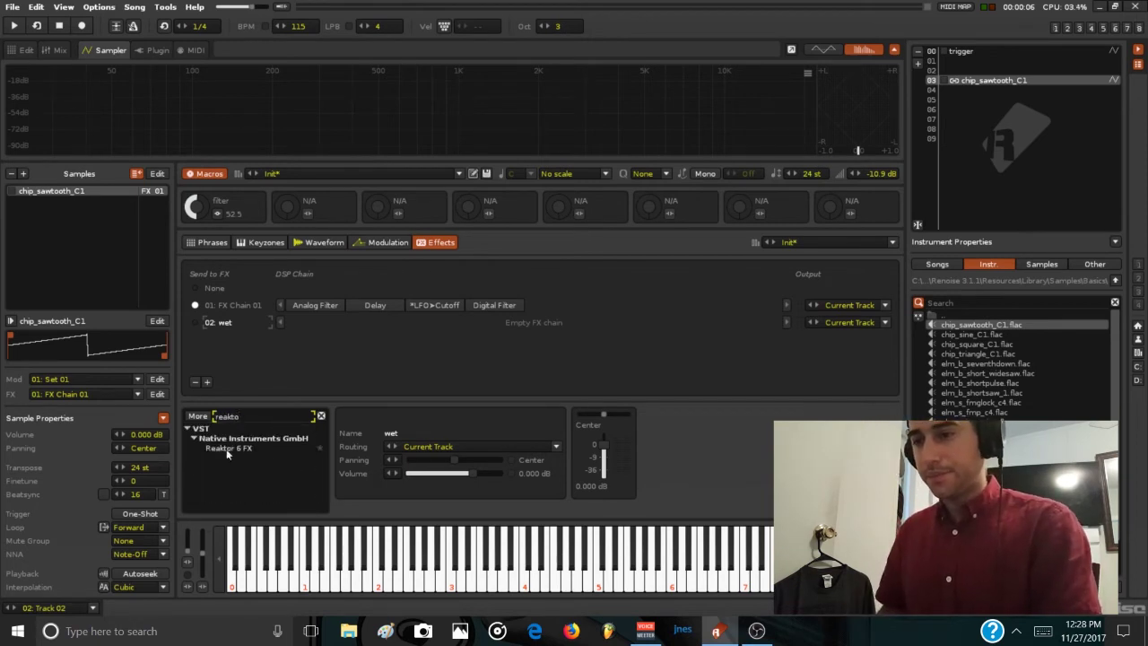
pyautogui.doubleClick(226, 448)
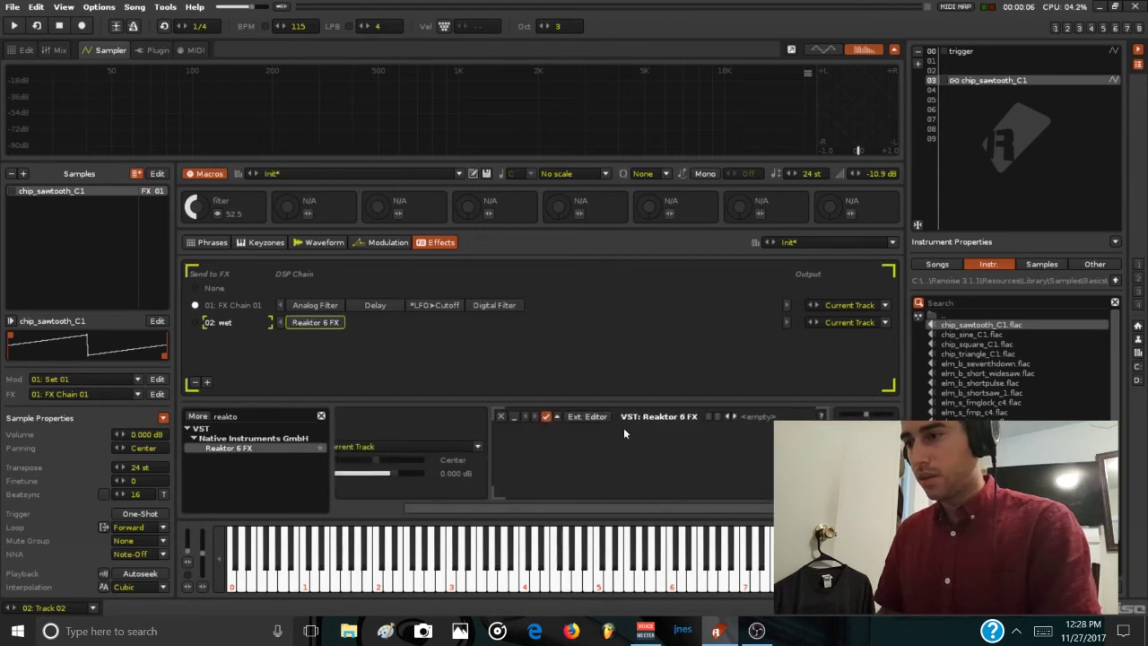
pyautogui.click(578, 416)
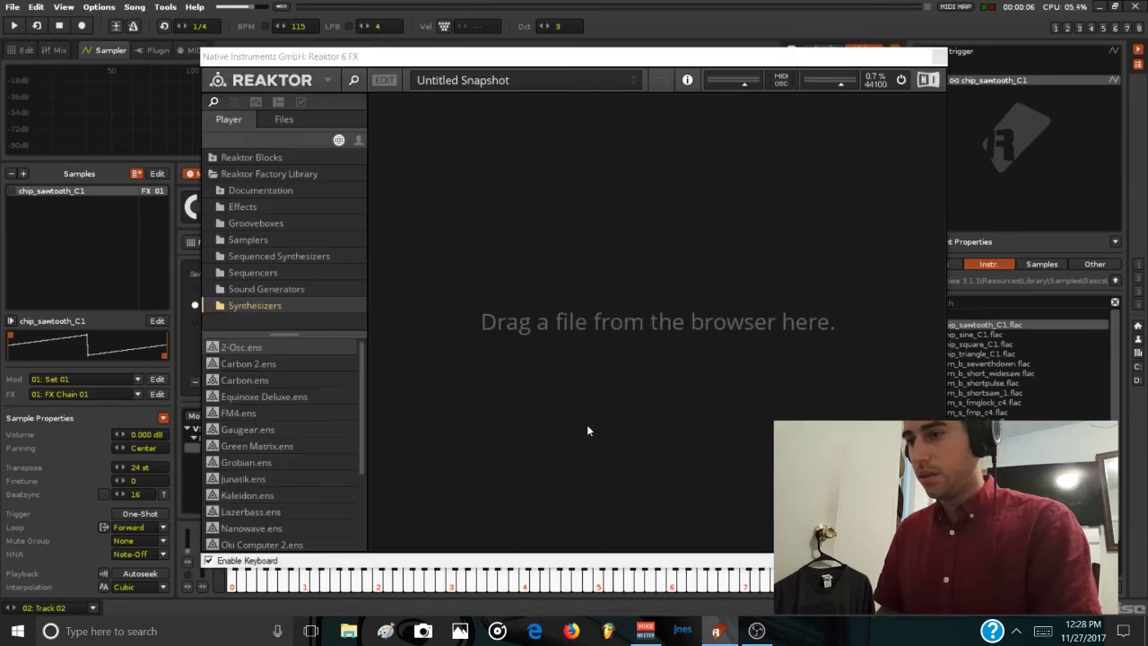
# - Browse Reaktor's Files tab to the ensembles in the RUL - FX folder
pyautogui.click(284, 119)
pyautogui.scroll(1, 313, 245)
pyautogui.scroll(1, 312, 245)
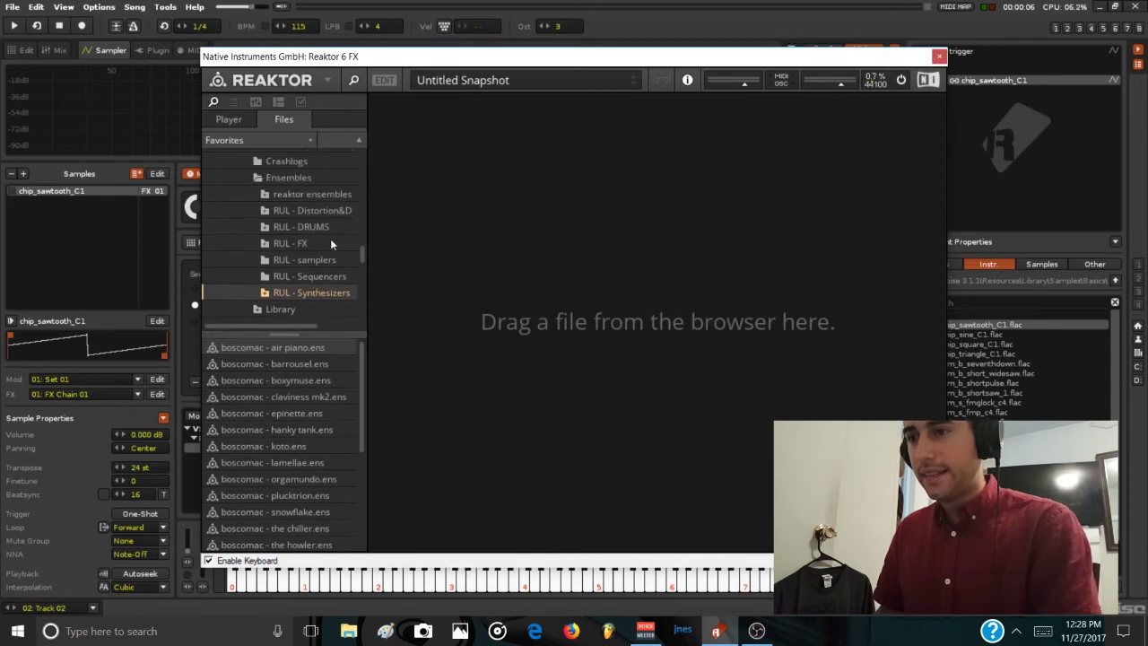
pyautogui.click(312, 243)
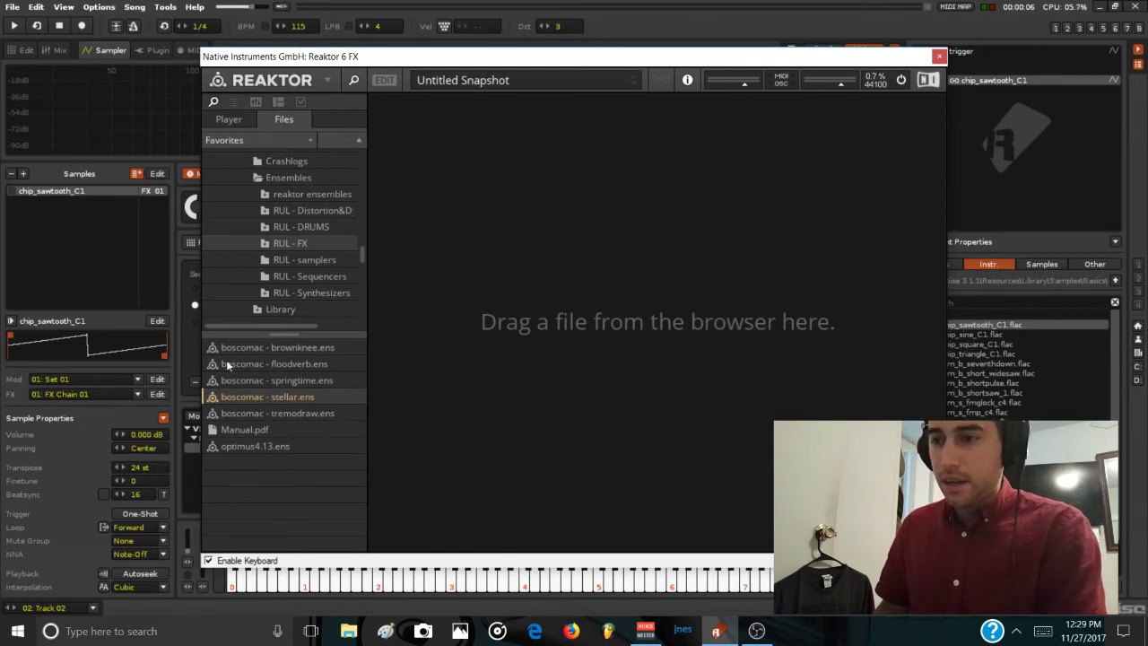
pyautogui.click(305, 210)
pyautogui.click(300, 227)
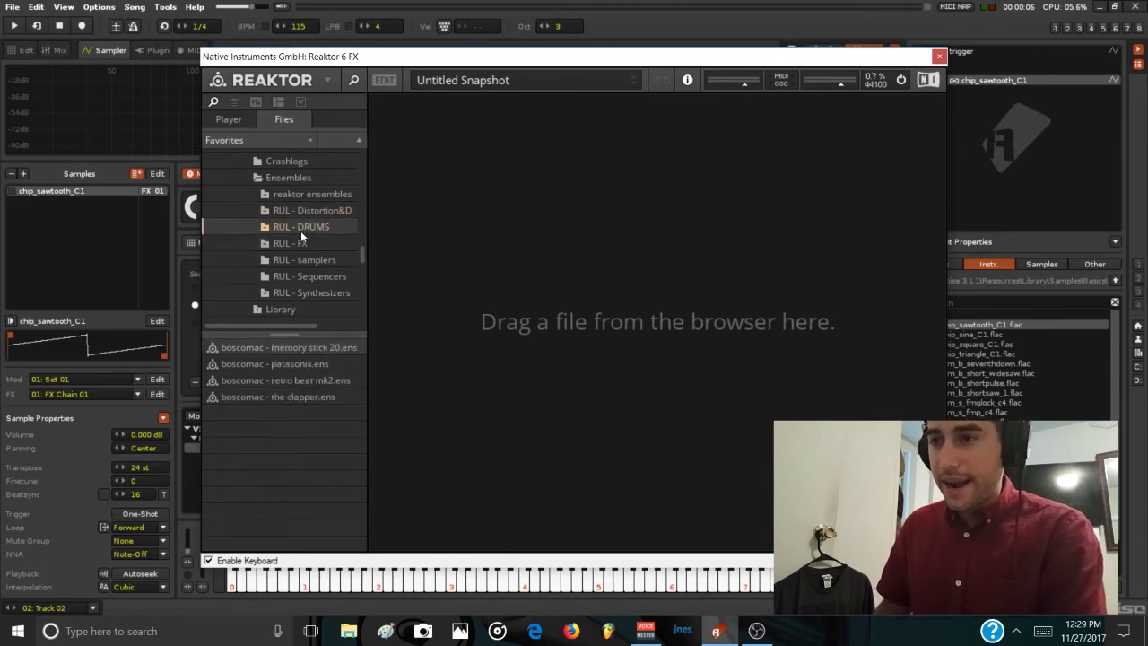
pyautogui.click(302, 243)
pyautogui.click(312, 260)
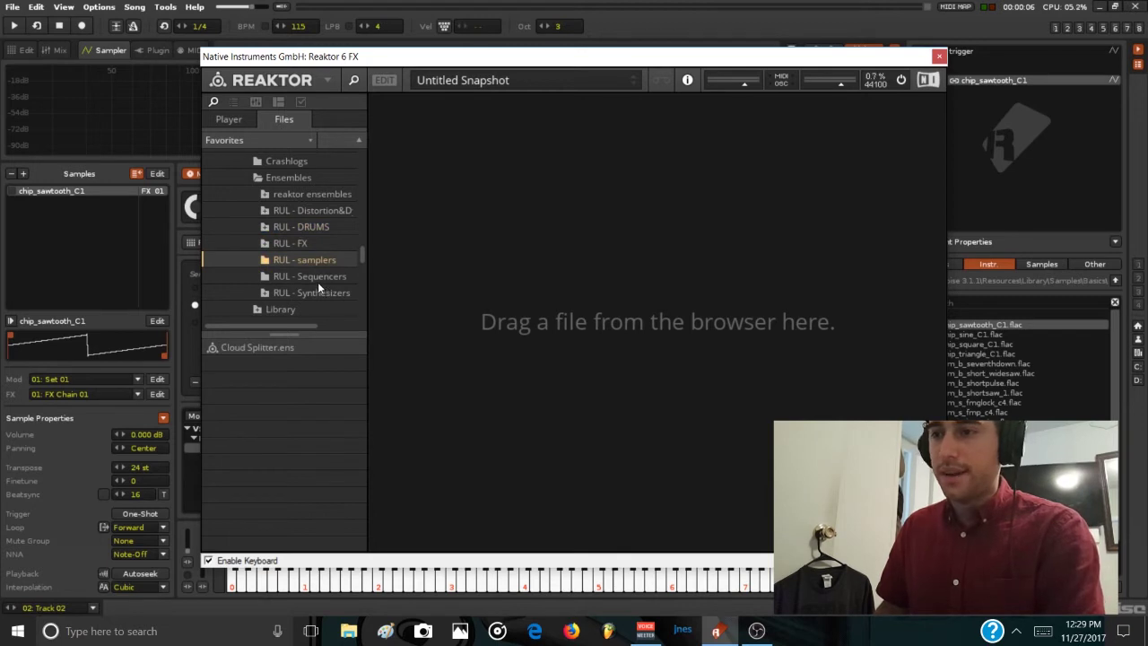
pyautogui.click(318, 279)
pyautogui.click(305, 243)
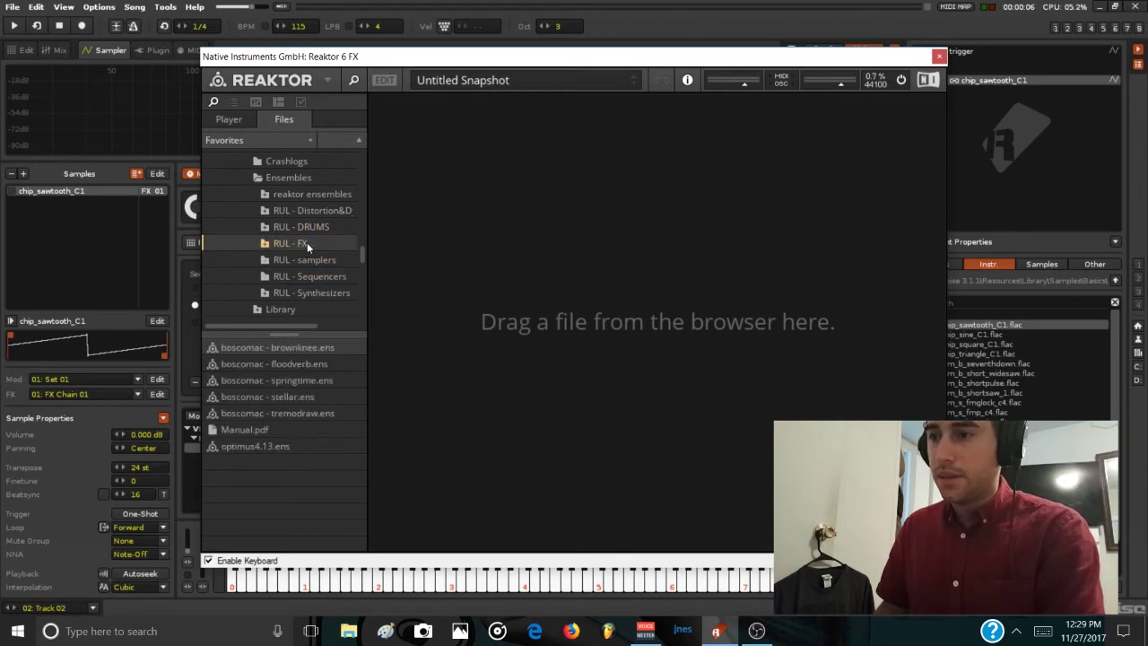
# - Load boscomac - stellar.ens, audition it briefly, and close the Reaktor window
pyautogui.doubleClick(258, 396)
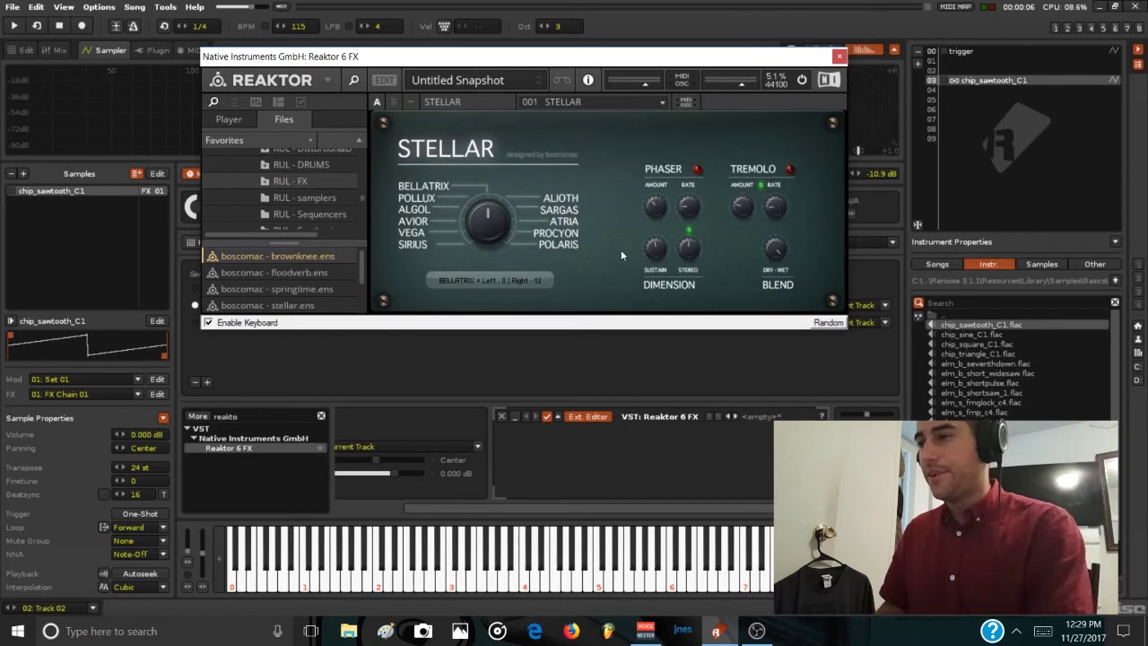
pyautogui.click(37, 33)
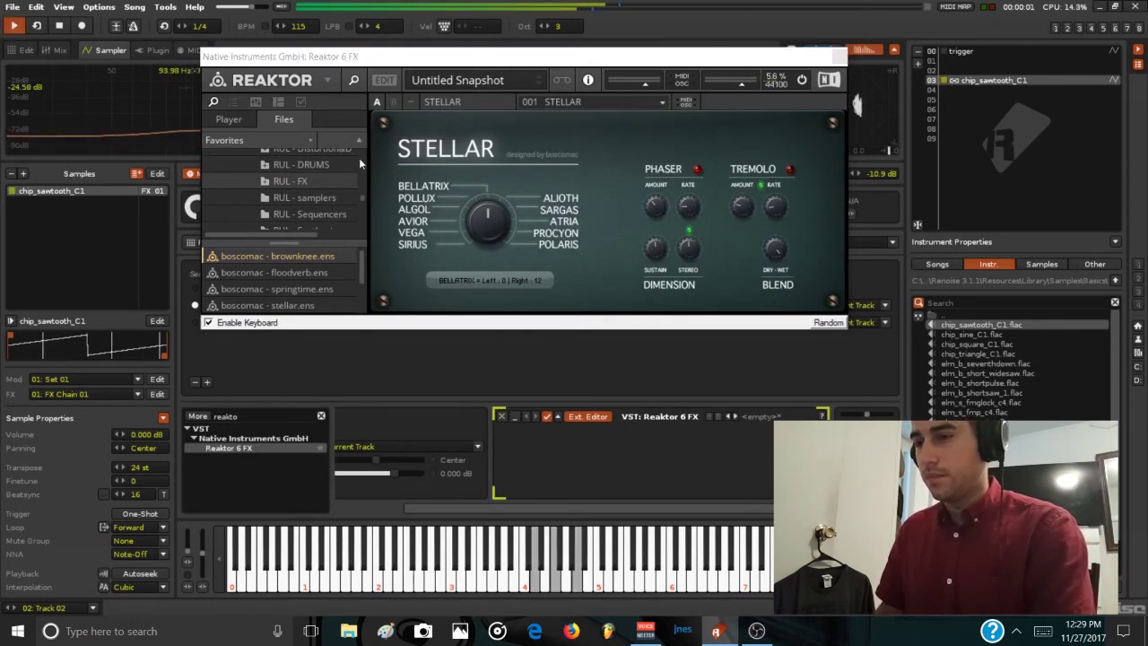
pyautogui.press('space')
pyautogui.click(839, 57)
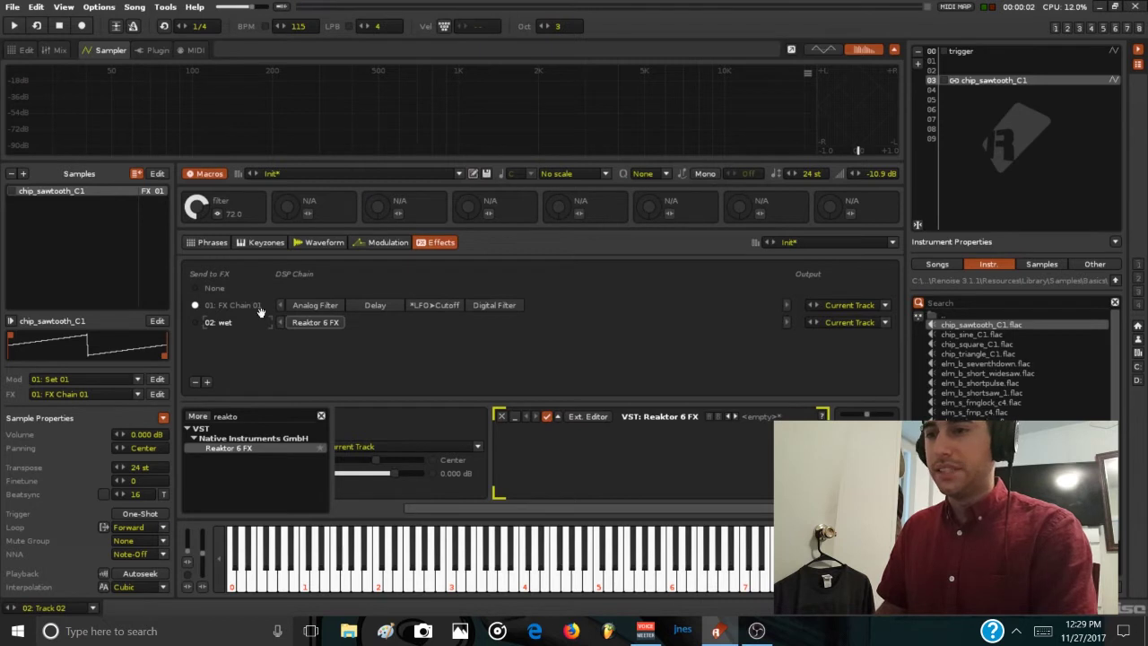
# - Search 'sen' and place a #Send device at the end of FX Chain 01, after the Digital Filter
pyautogui.click(241, 416)
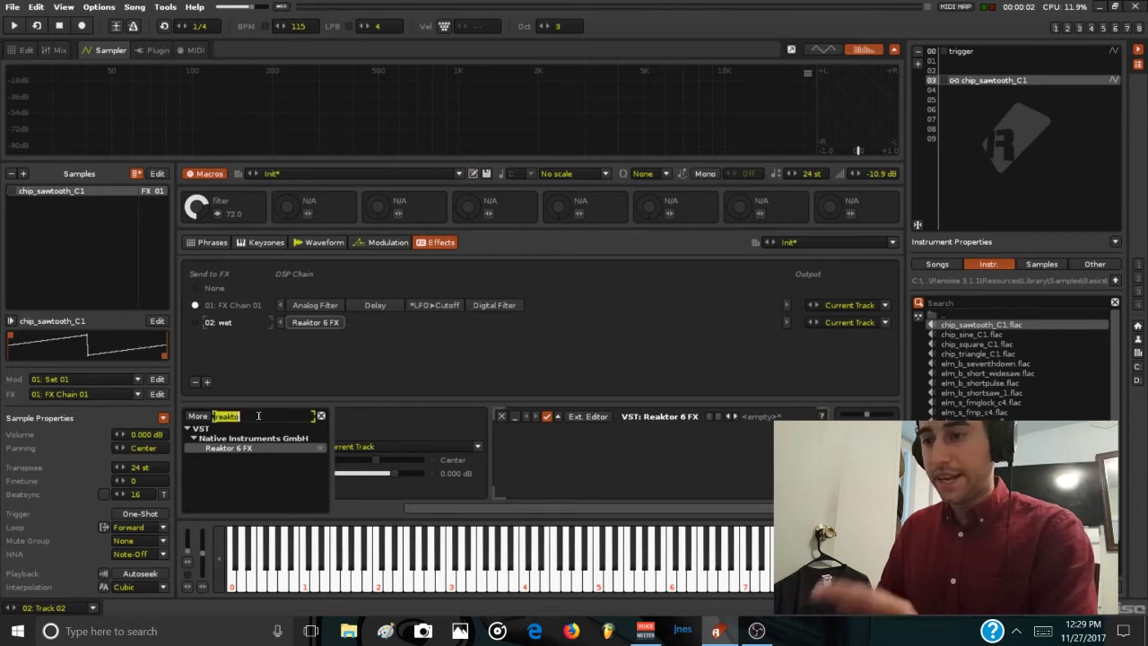
pyautogui.write('send')
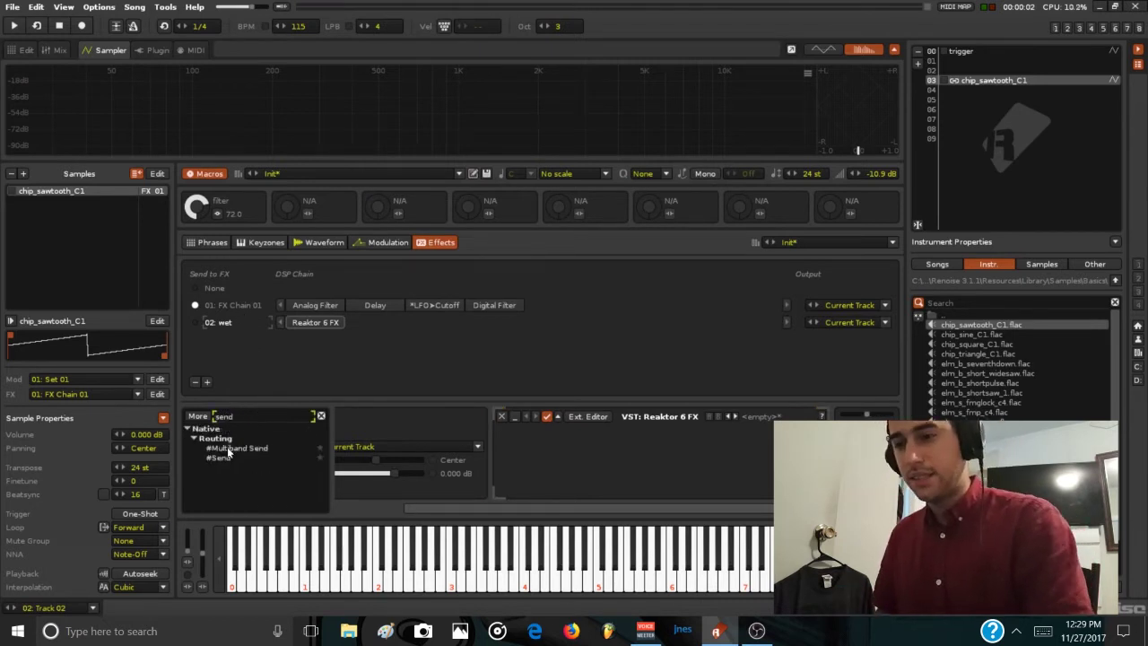
pyautogui.moveTo(224, 457); pyautogui.dragTo(306, 311)
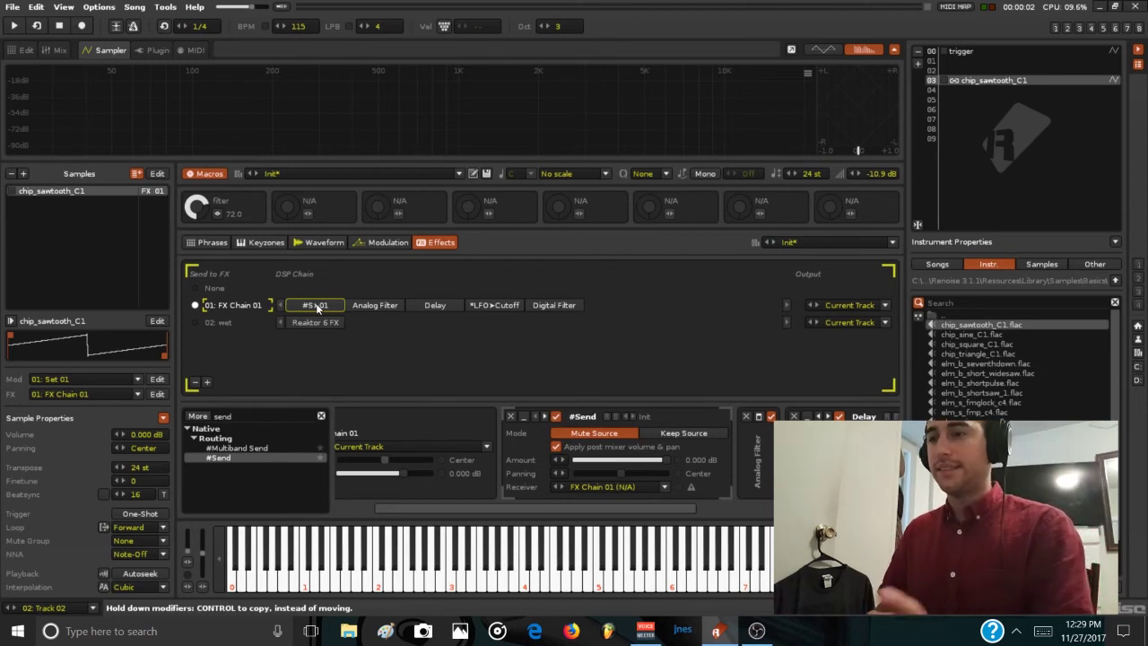
pyautogui.moveTo(315, 305); pyautogui.dragTo(410, 307)
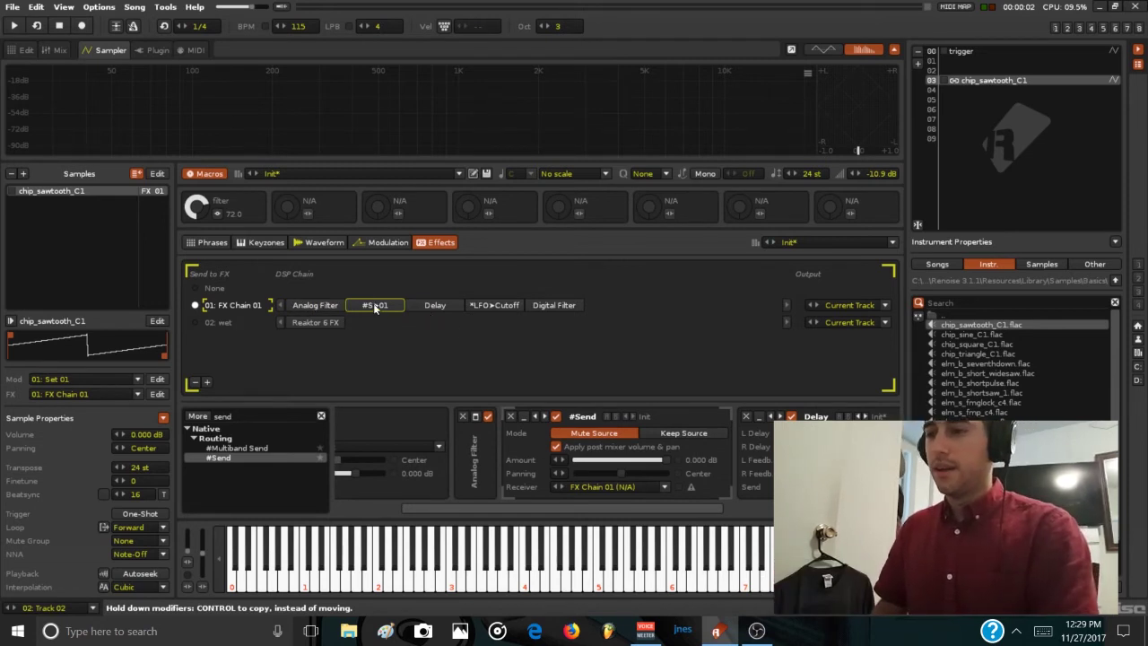
pyautogui.moveTo(373, 303); pyautogui.dragTo(597, 309)
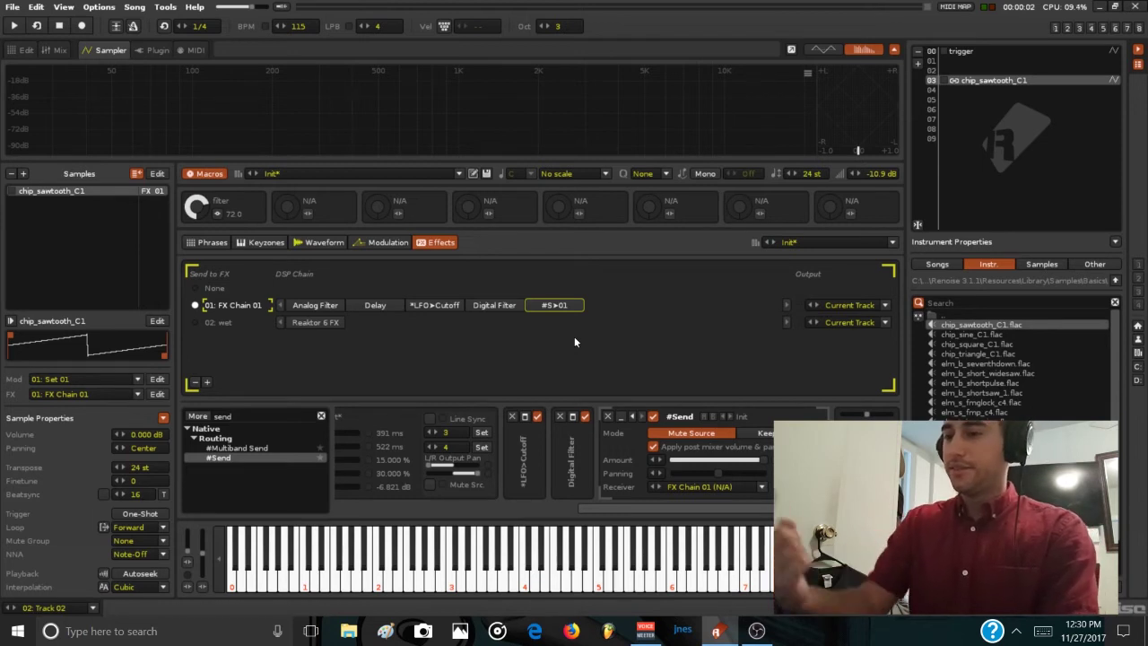
# - Set the #Send to Keep Source, route it to wet, and lower its Amount to about a quarter
pyautogui.click(765, 432)
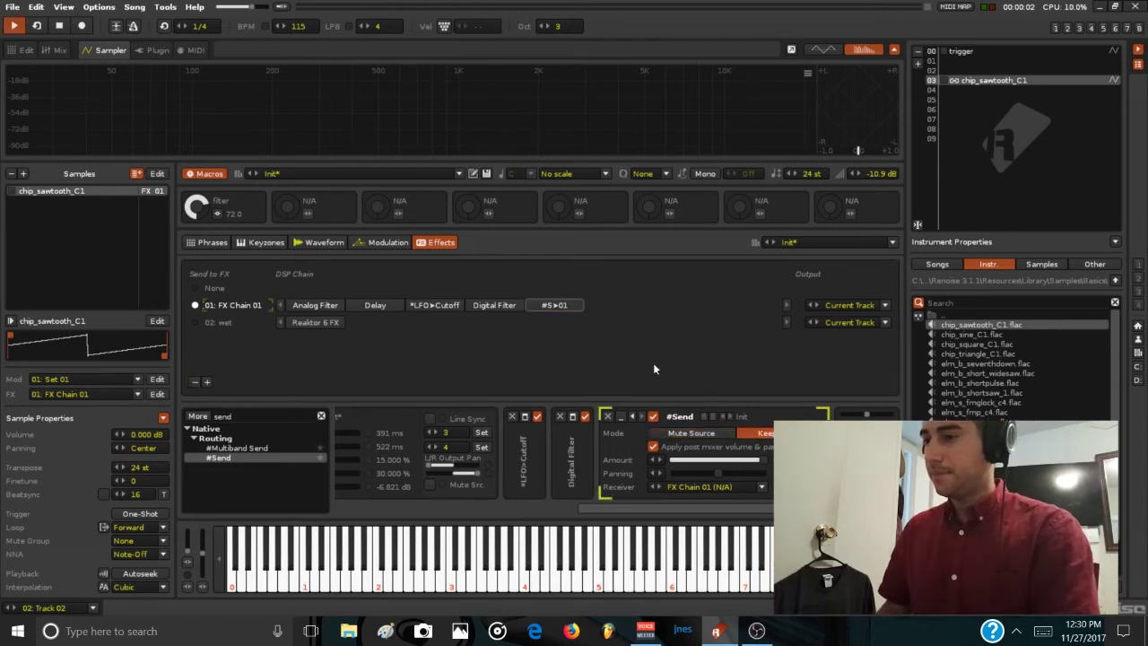
pyautogui.press('space')
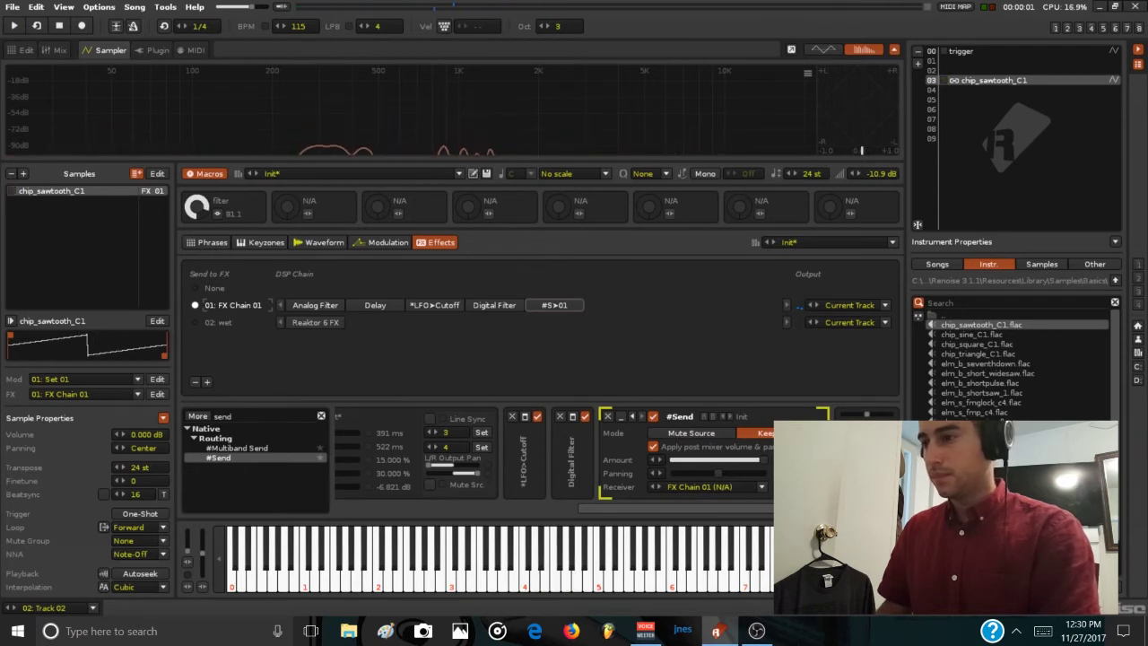
pyautogui.click(738, 487)
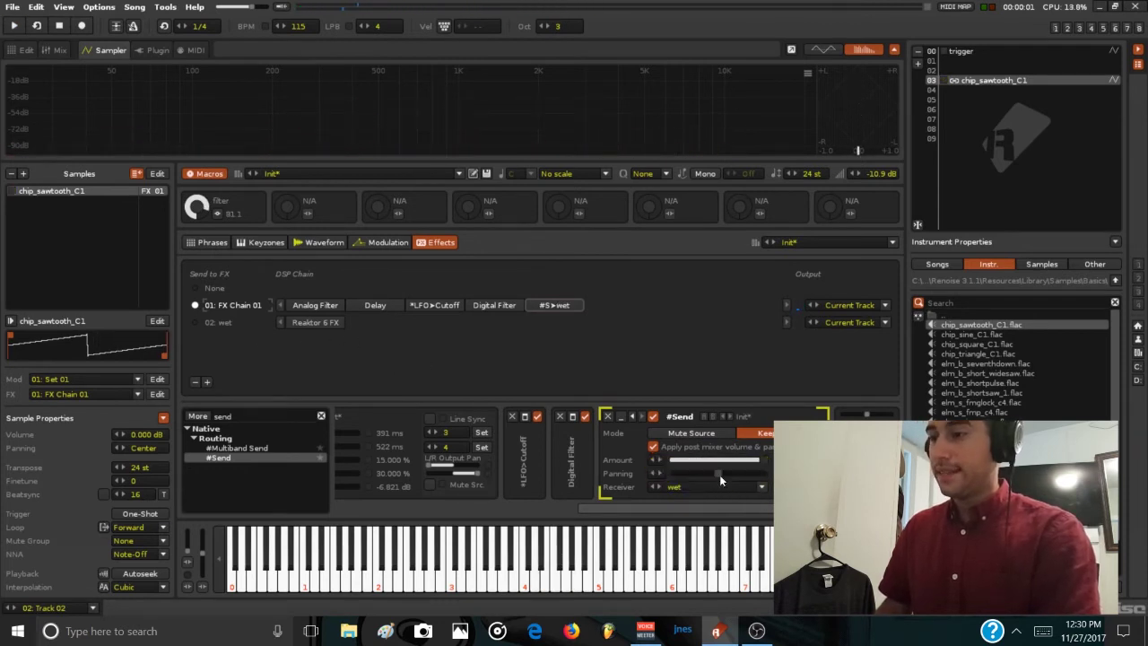
pyautogui.press('e')
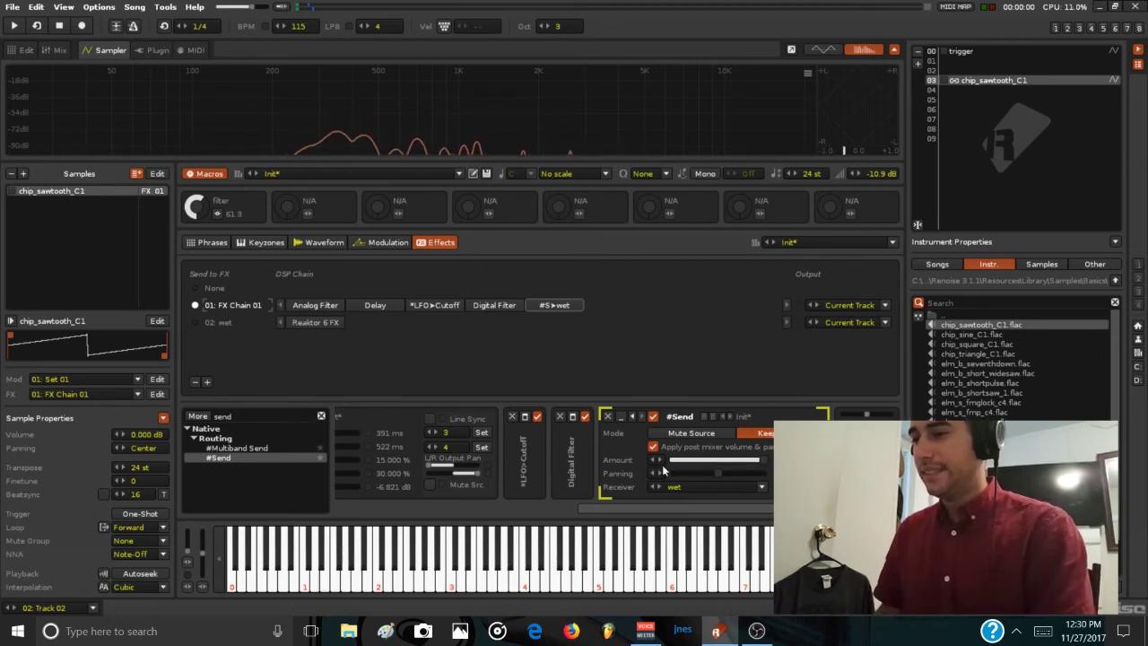
pyautogui.press('space')
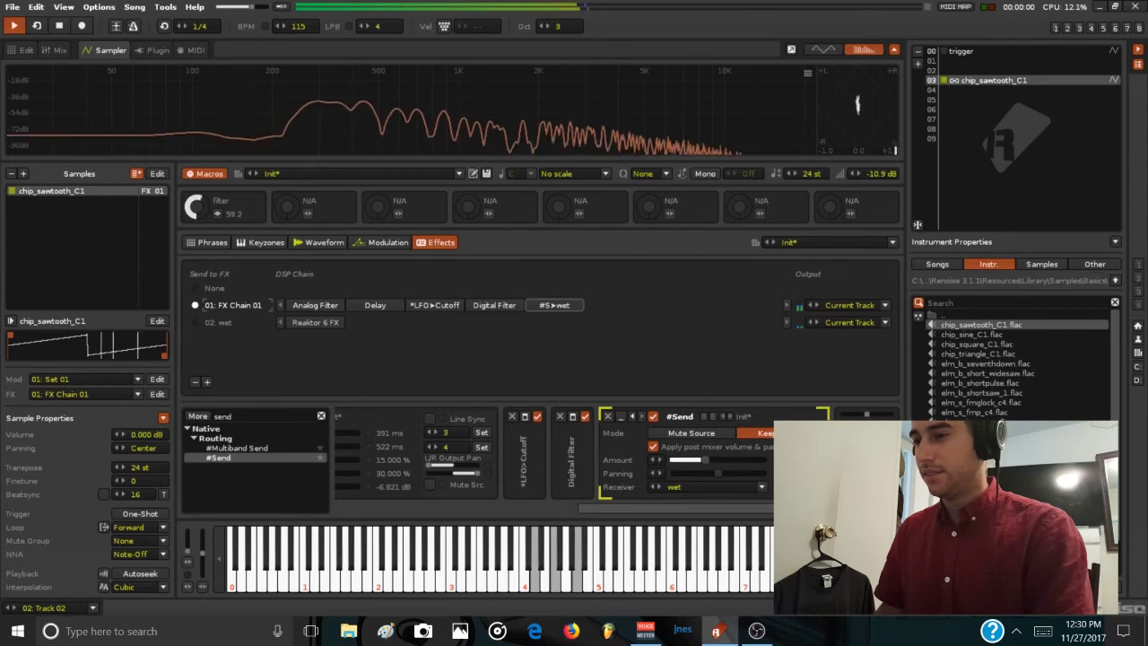
pyautogui.moveTo(736, 460); pyautogui.dragTo(702, 462)
pyautogui.press('XF86AudioLowerVolume')
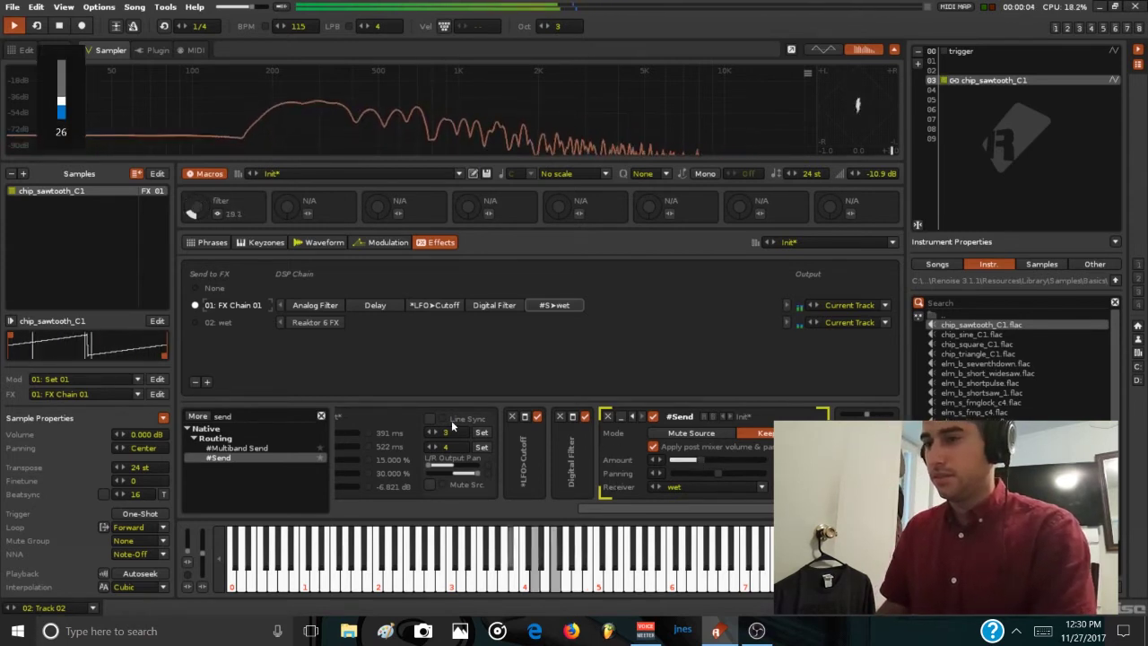
# - Reopen the wet chain's Reaktor window, set Stellar's character to VEGA, and close it
pyautogui.click(310, 323)
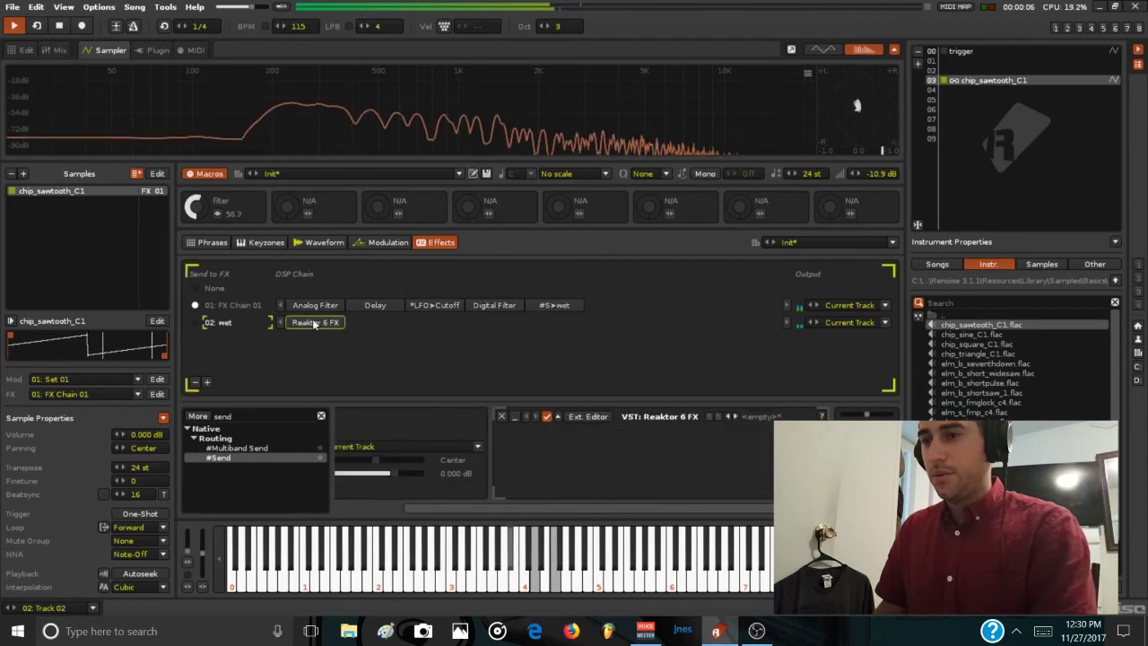
pyautogui.click(597, 415)
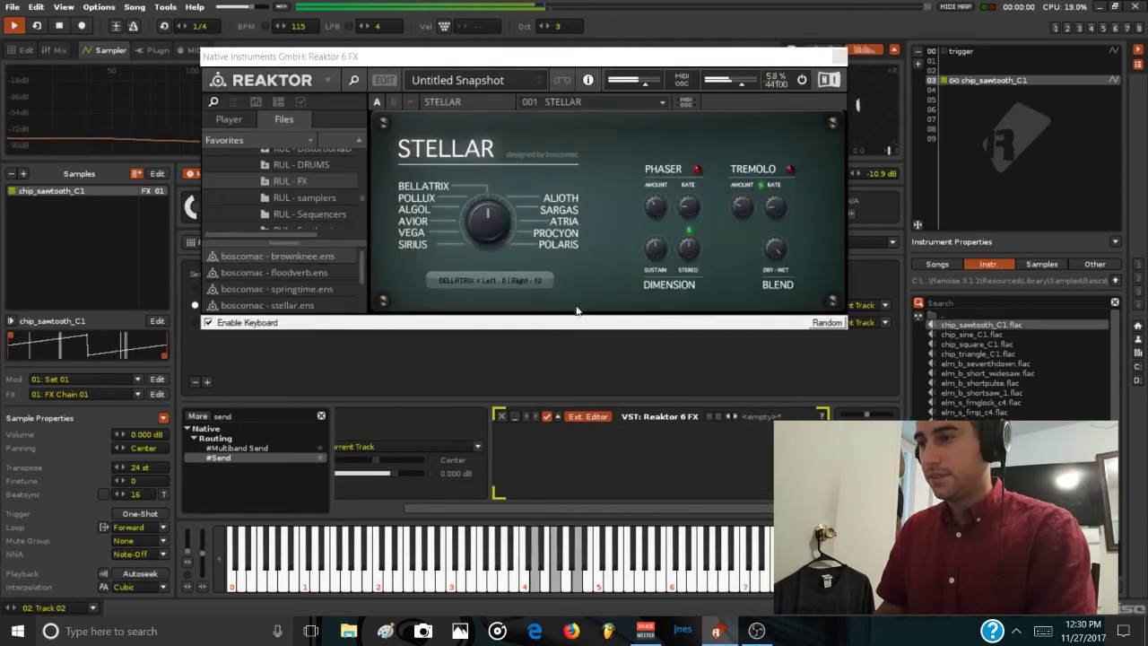
pyautogui.click(486, 232)
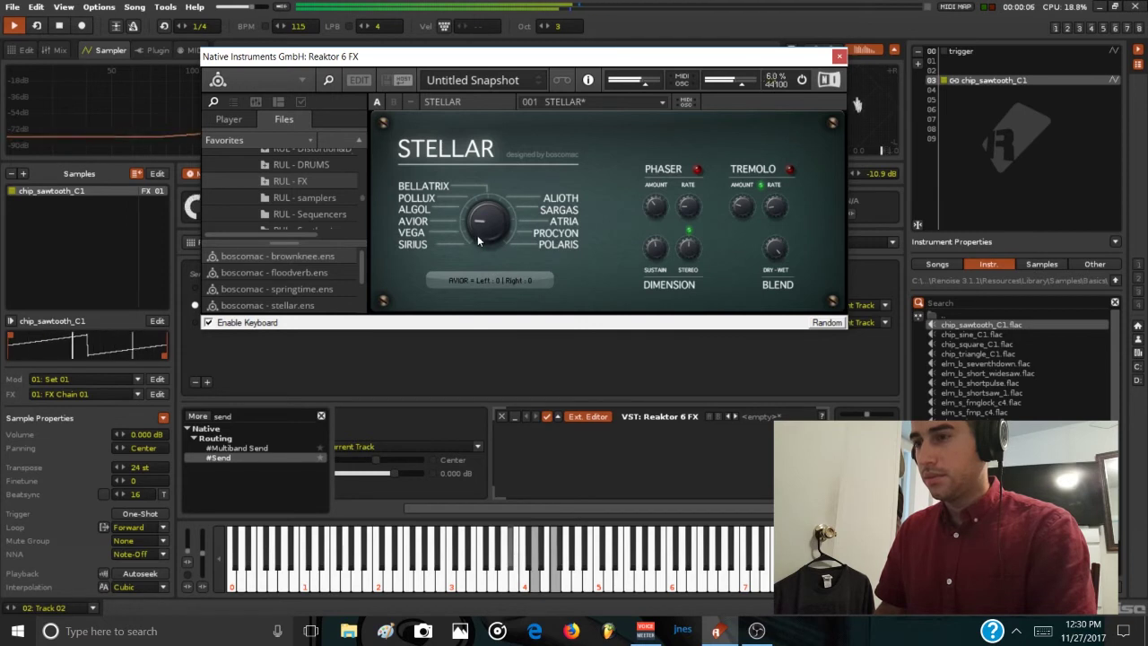
pyautogui.scroll(-1, 477, 236)
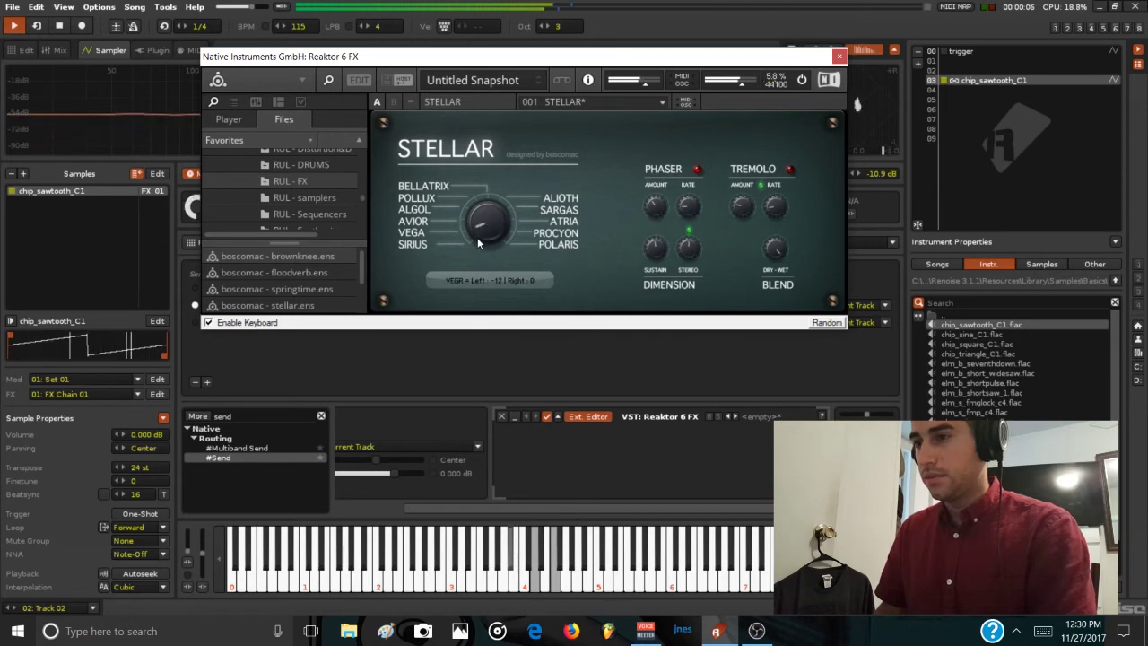
pyautogui.click(839, 57)
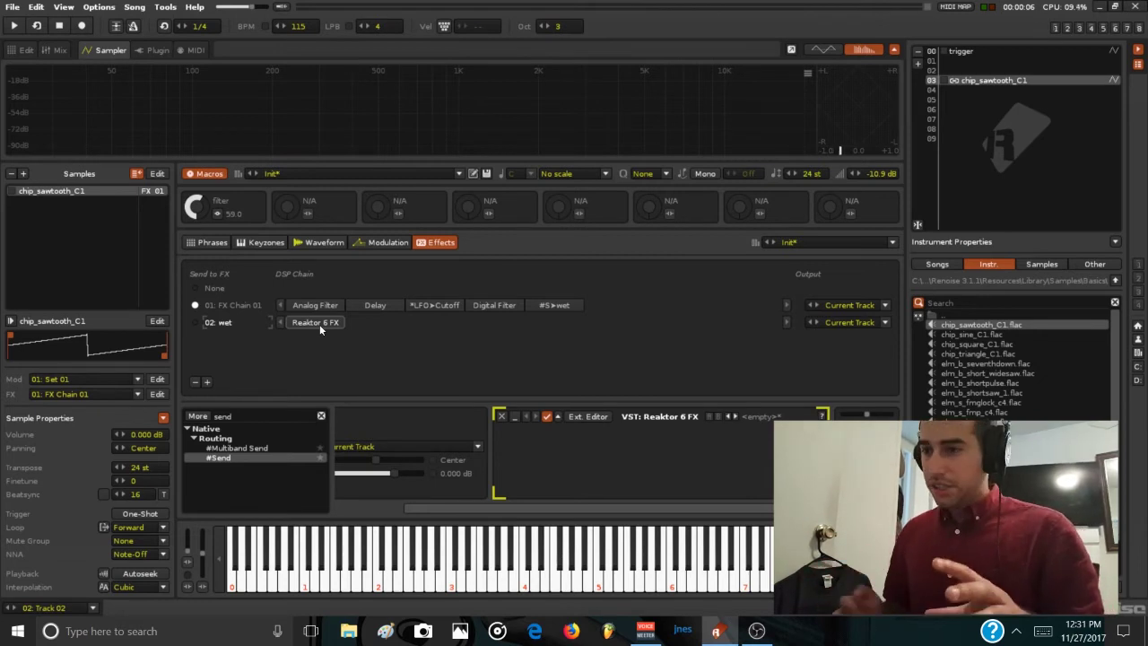
pyautogui.click(305, 243)
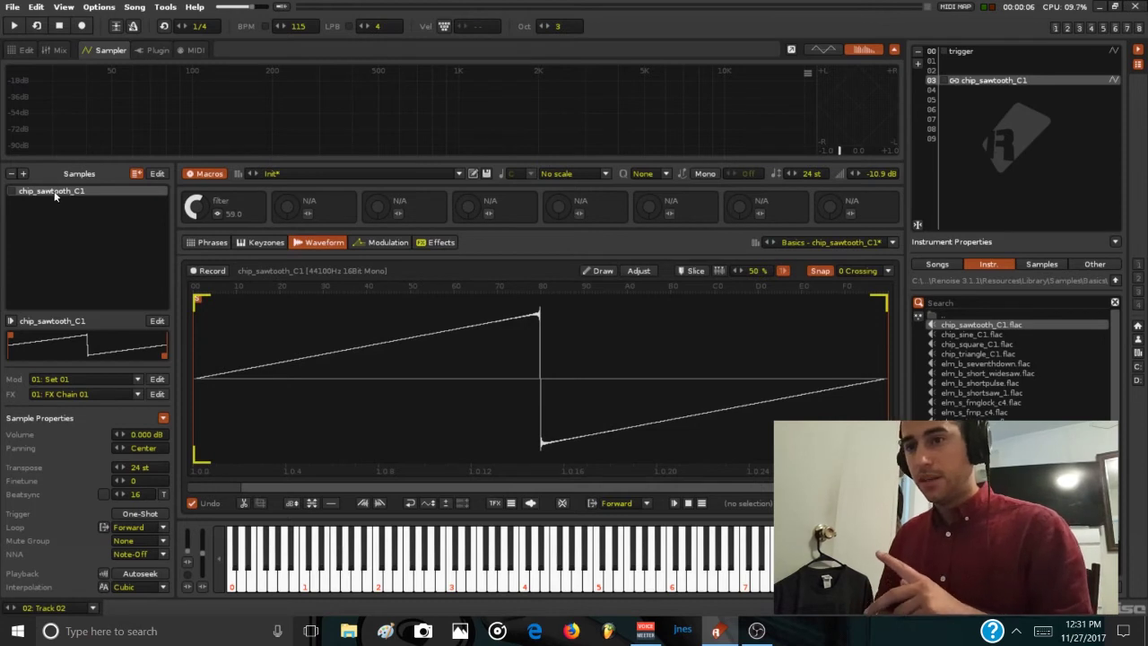
# - Add an empty sample slot and load chip_sawtooth_C1.flac into it
pyautogui.click(23, 173)
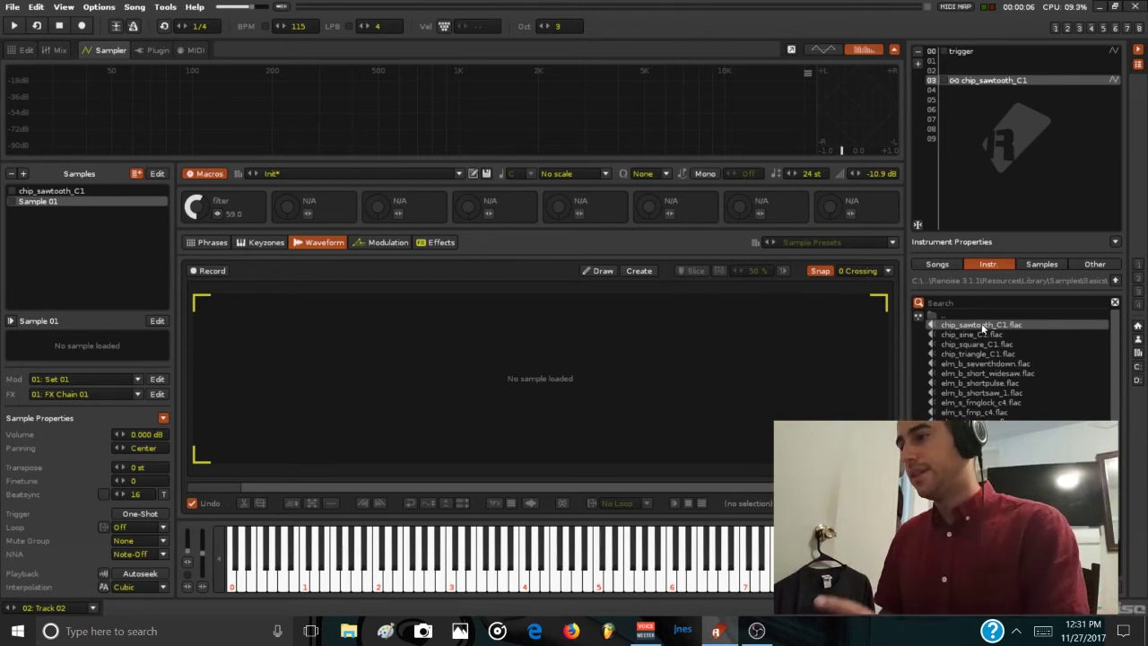
pyautogui.moveTo(702, 343); pyautogui.dragTo(515, 361)
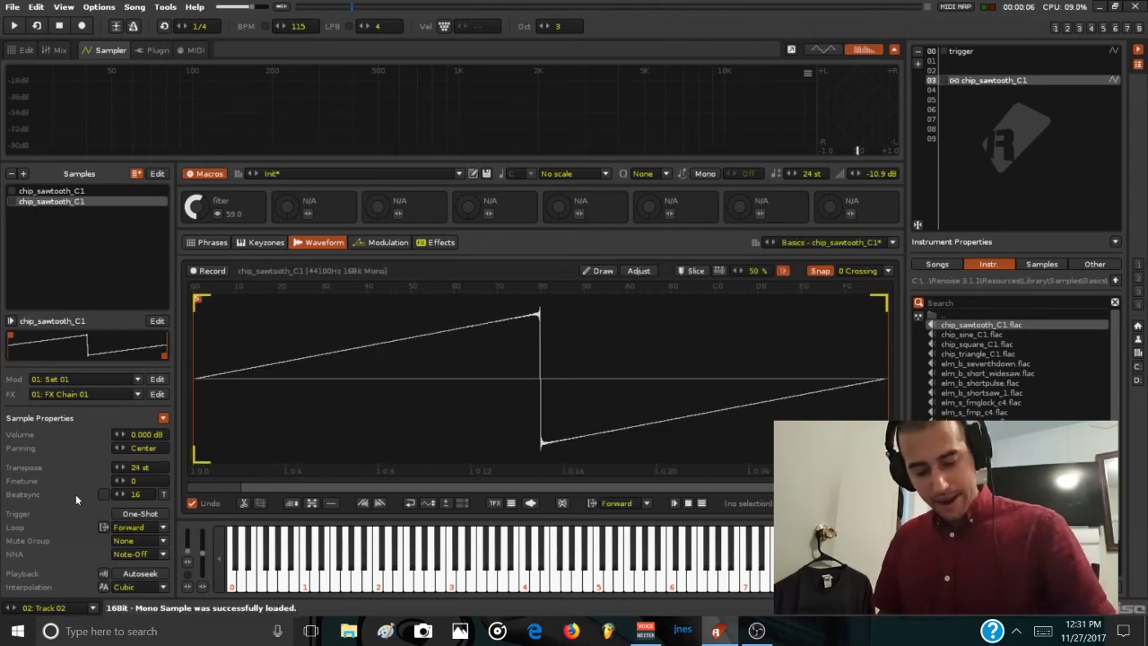
# - Raise the second sawtooth layer's transpose to 31 st while auditioning it
pyautogui.press('z')
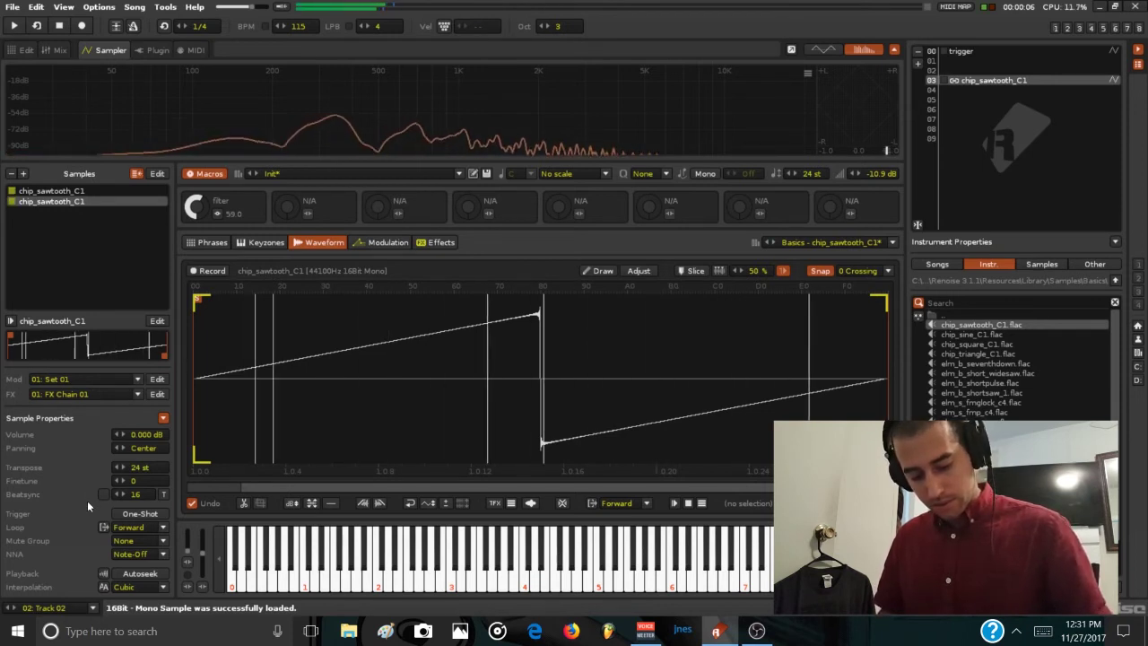
pyautogui.click(123, 468)
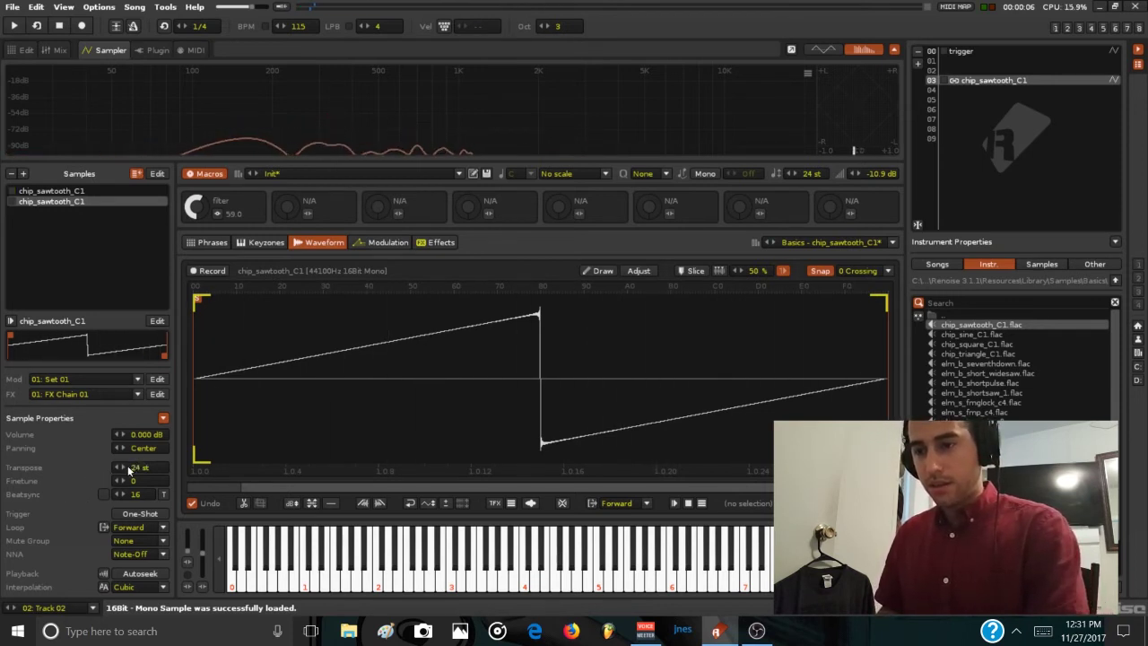
pyautogui.press('space')
pyautogui.click(123, 467)
pyautogui.click(123, 467)
pyautogui.click(123, 467)
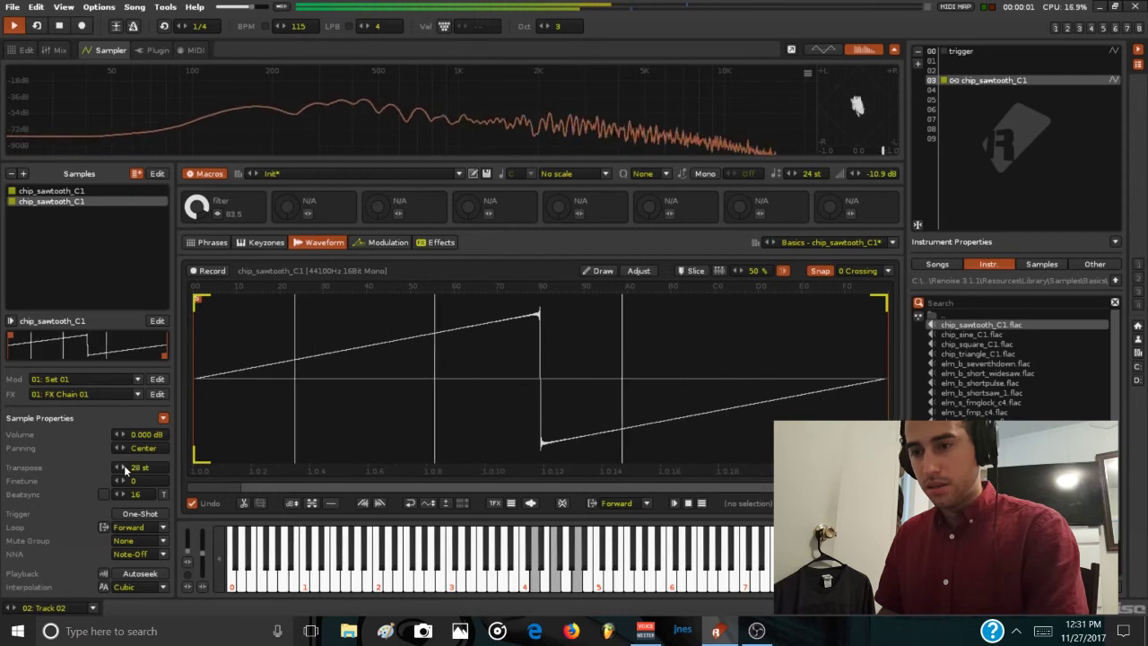
pyautogui.click(123, 468)
pyautogui.click(123, 467)
pyautogui.click(123, 467)
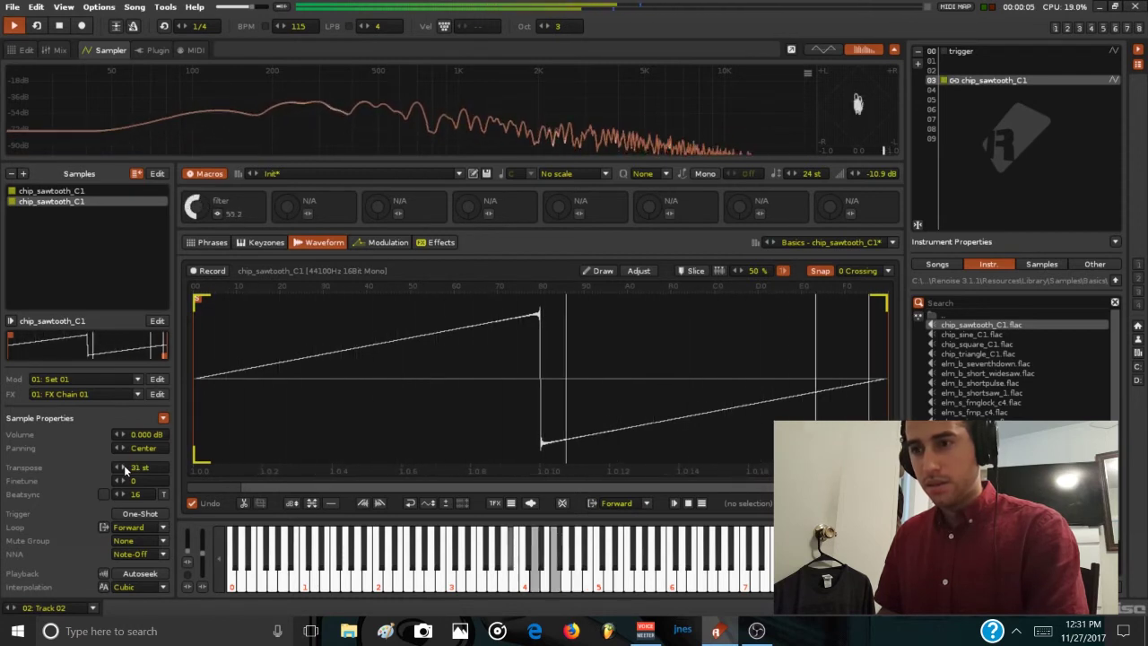
pyautogui.press('space')
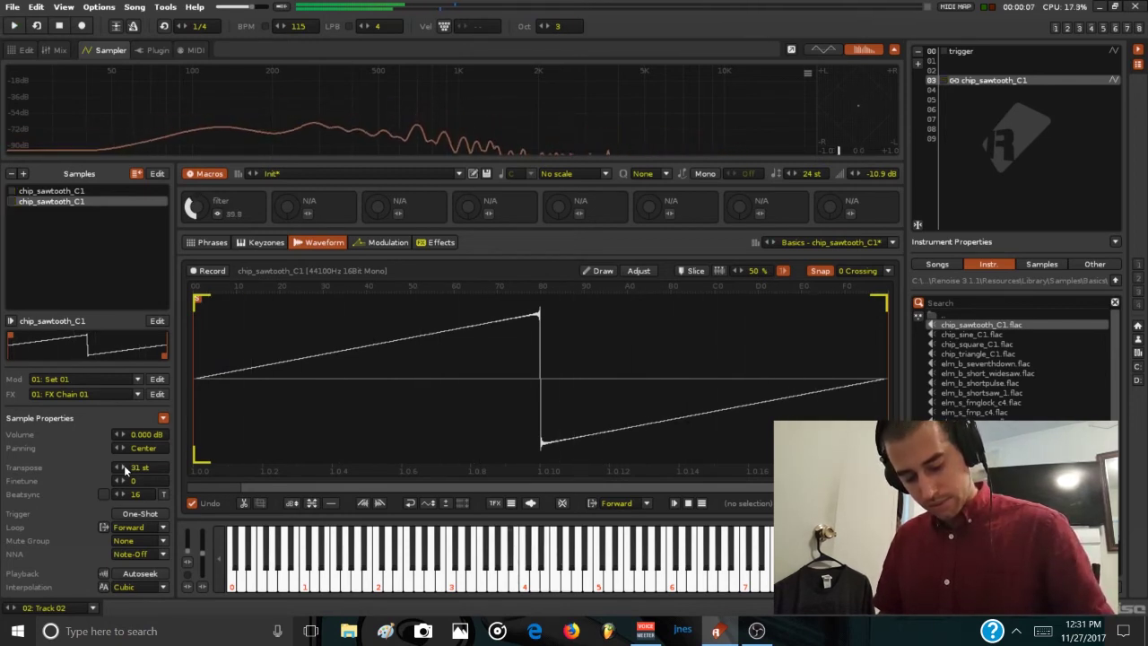
pyautogui.press('z')
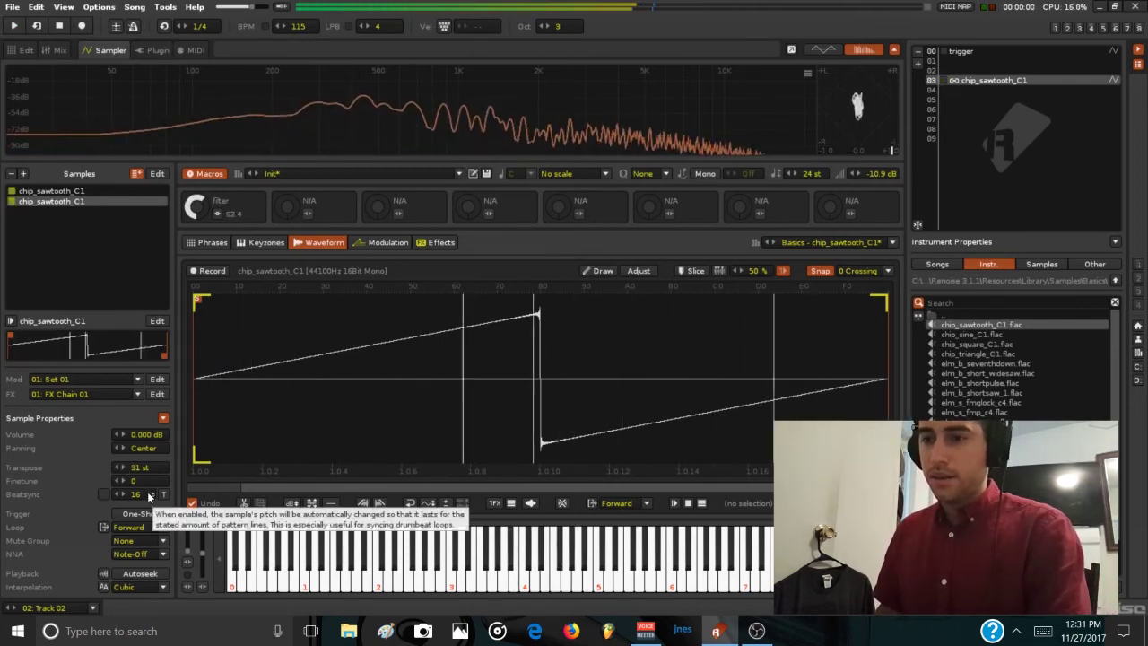
# - Compare the first and second sawtooth layers during playback and view their modulation settings
pyautogui.click(147, 492)
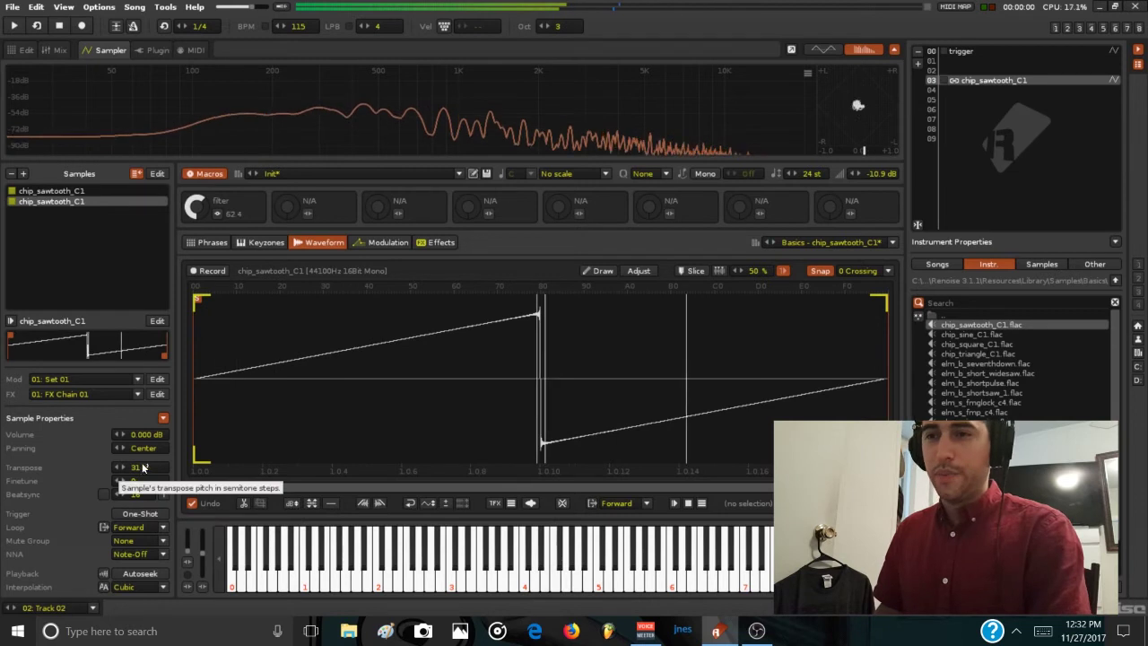
pyautogui.click(52, 202)
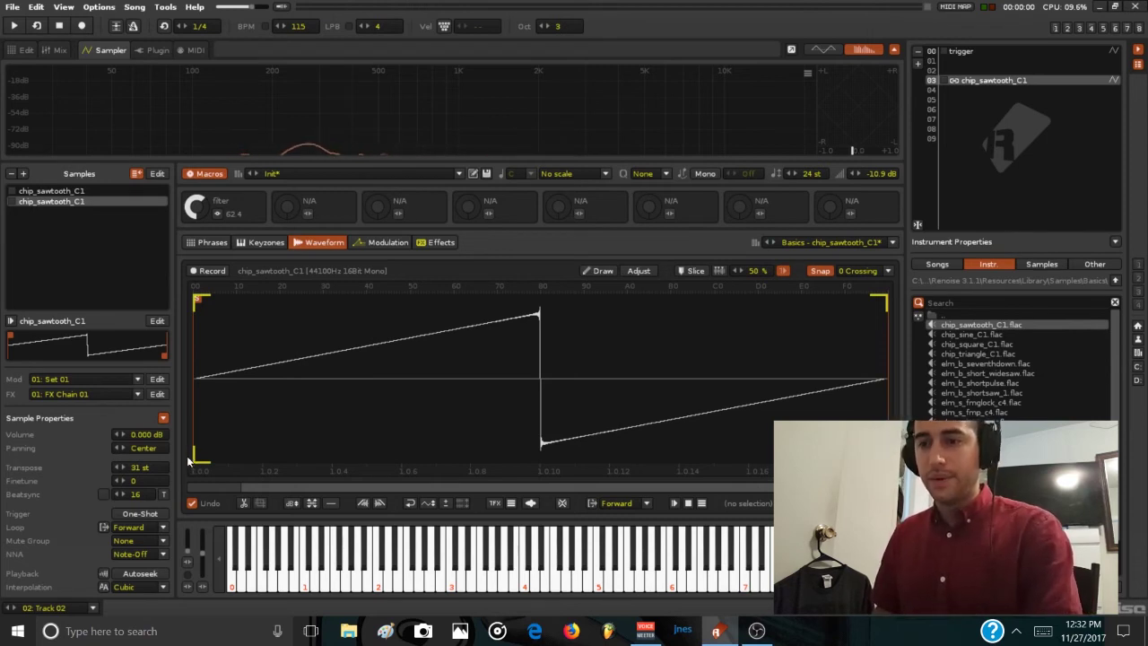
pyautogui.press('space')
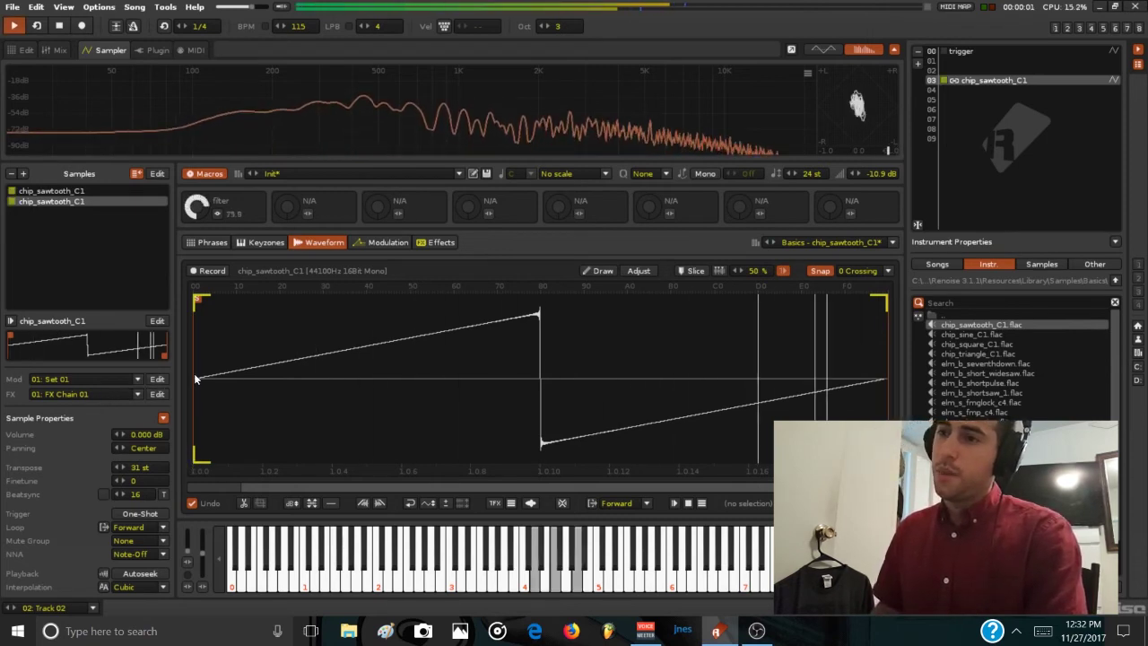
pyautogui.click(382, 242)
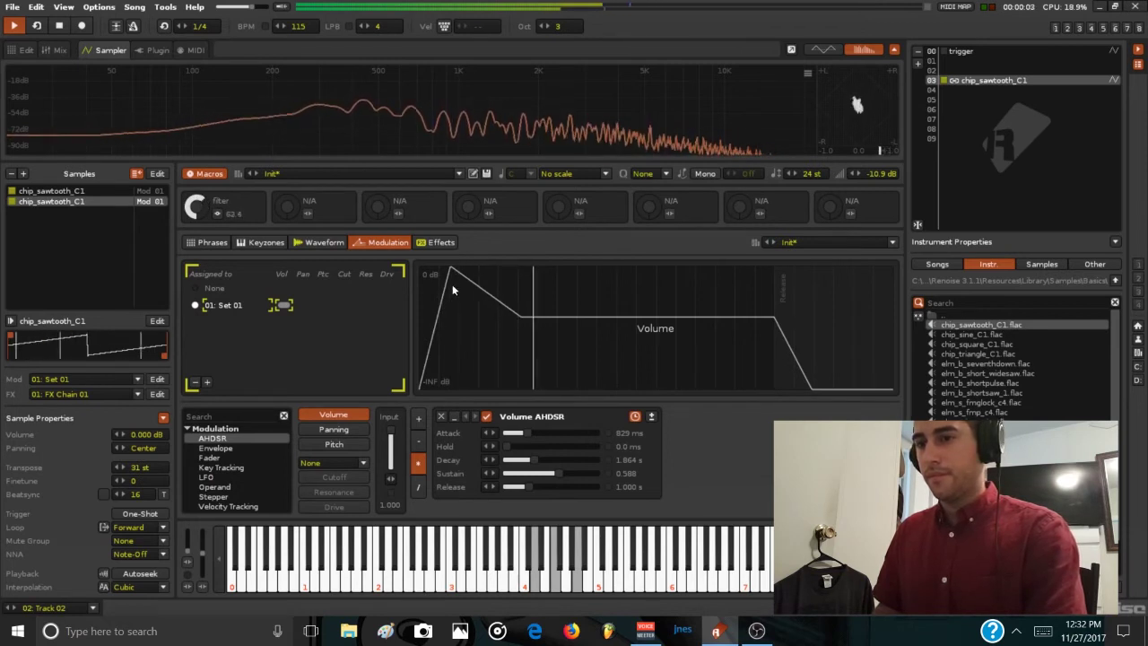
pyautogui.press('space')
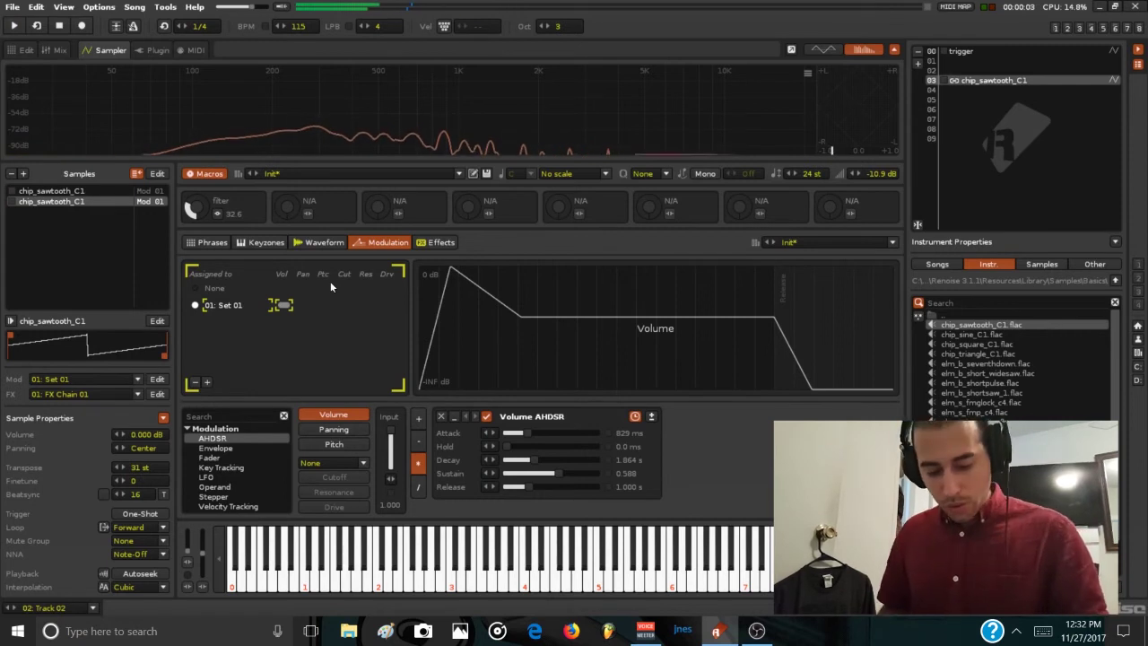
pyautogui.rightClick(35, 202)
# - Duplicate the sawtooth sample as a third layer transposed to 36 st and audition all three
pyautogui.click(63, 260)
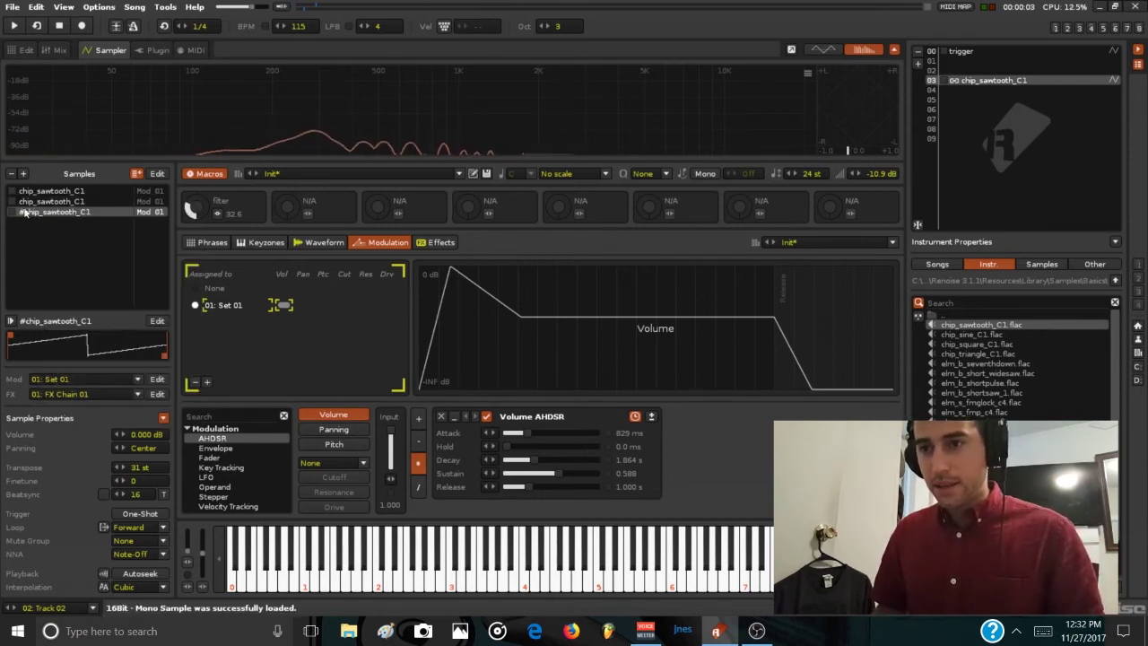
pyautogui.doubleClick(146, 465)
pyautogui.write('-36')
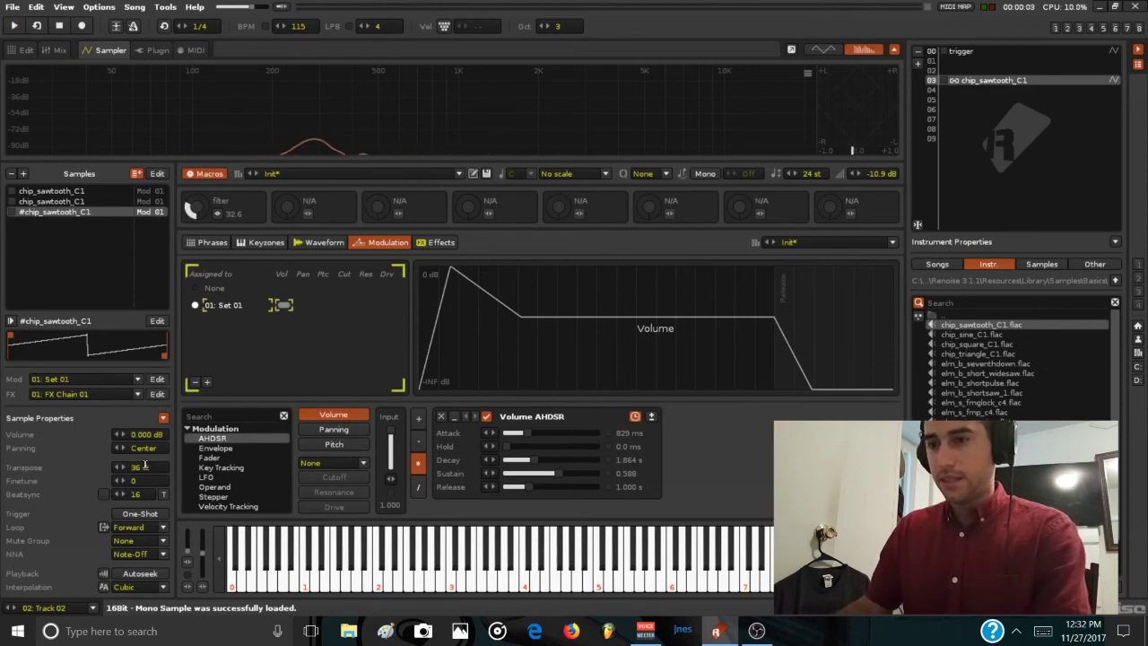
pyautogui.press('Return')
pyautogui.press('space')
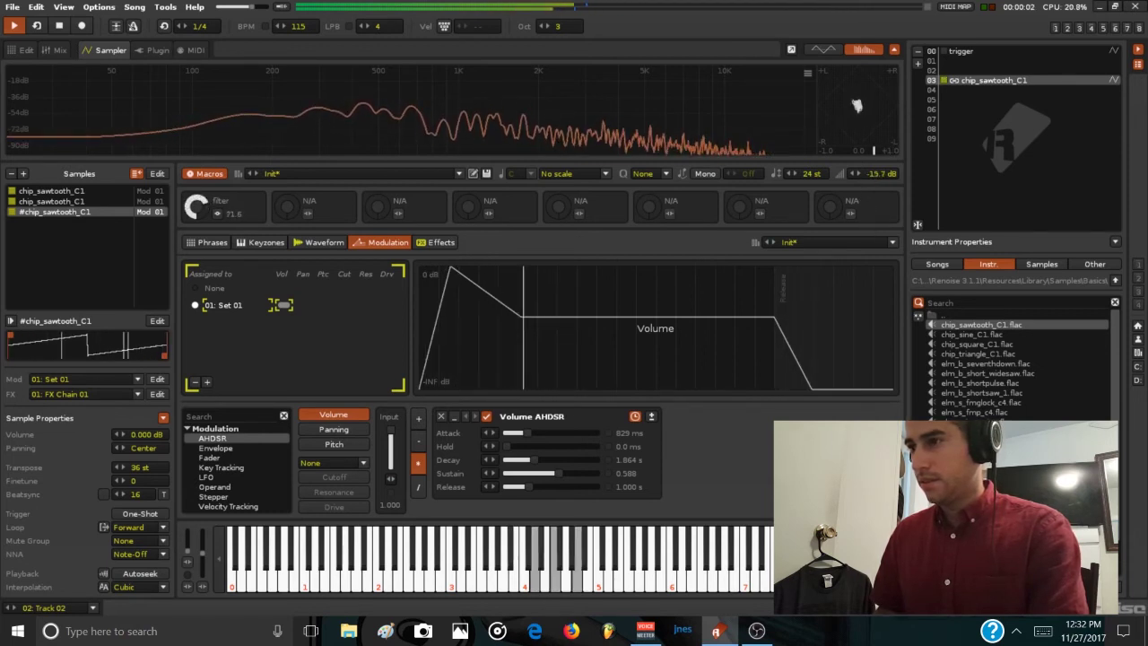
pyautogui.press('space')
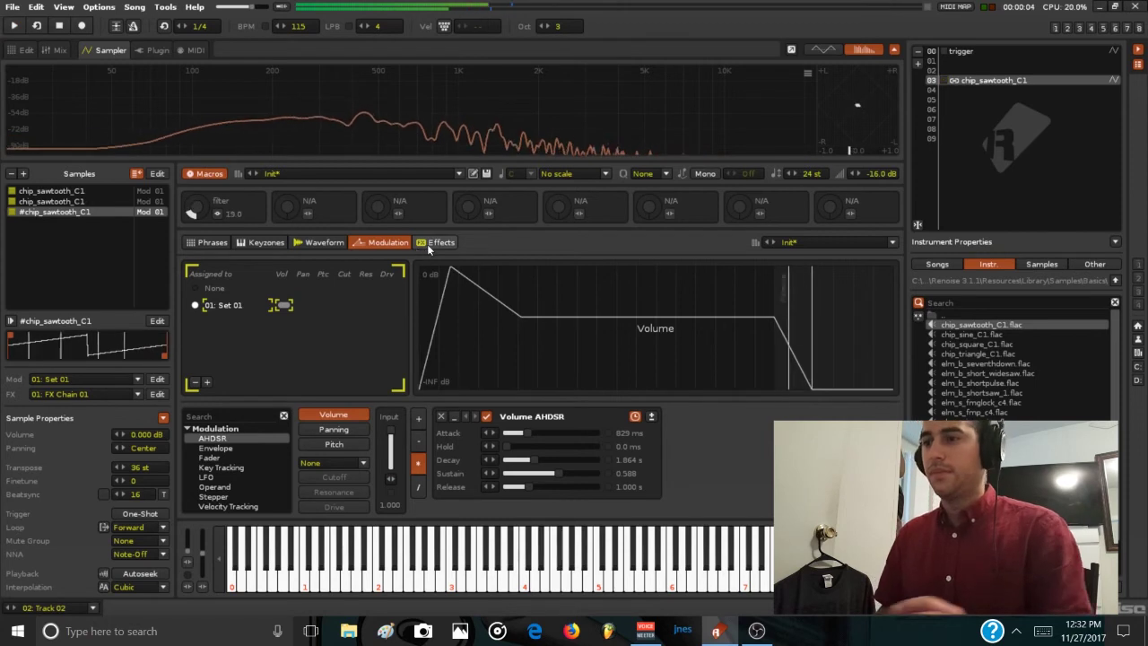
pyautogui.click(435, 243)
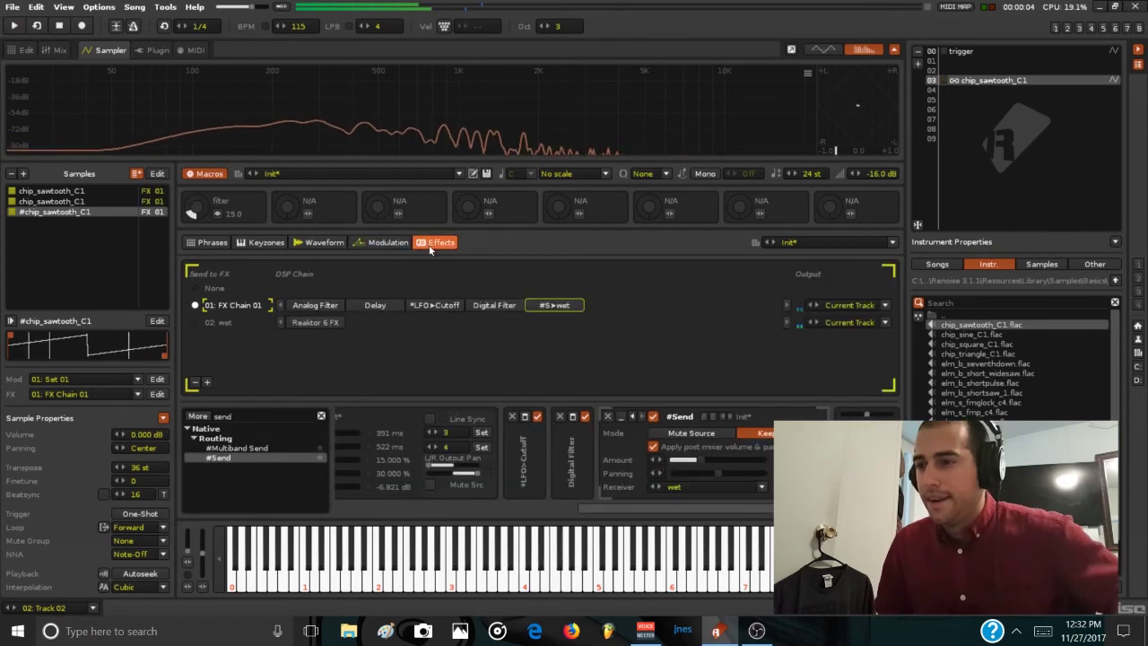
# - Add a new empty FX chain and name it 'dry'
pyautogui.click(325, 321)
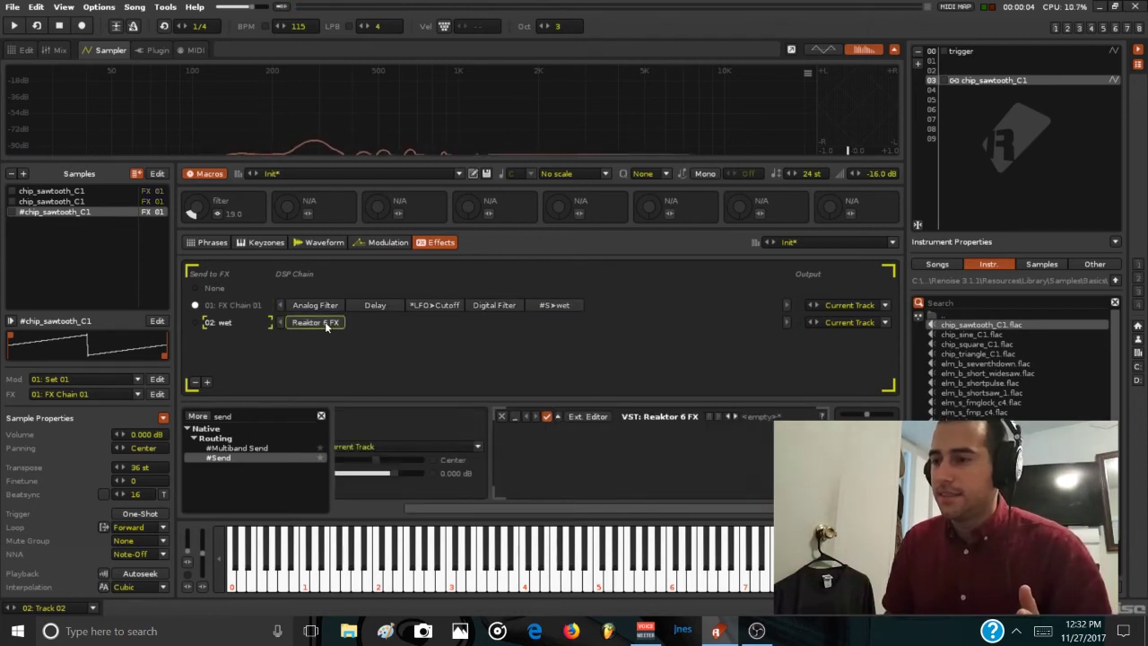
pyautogui.click(131, 297)
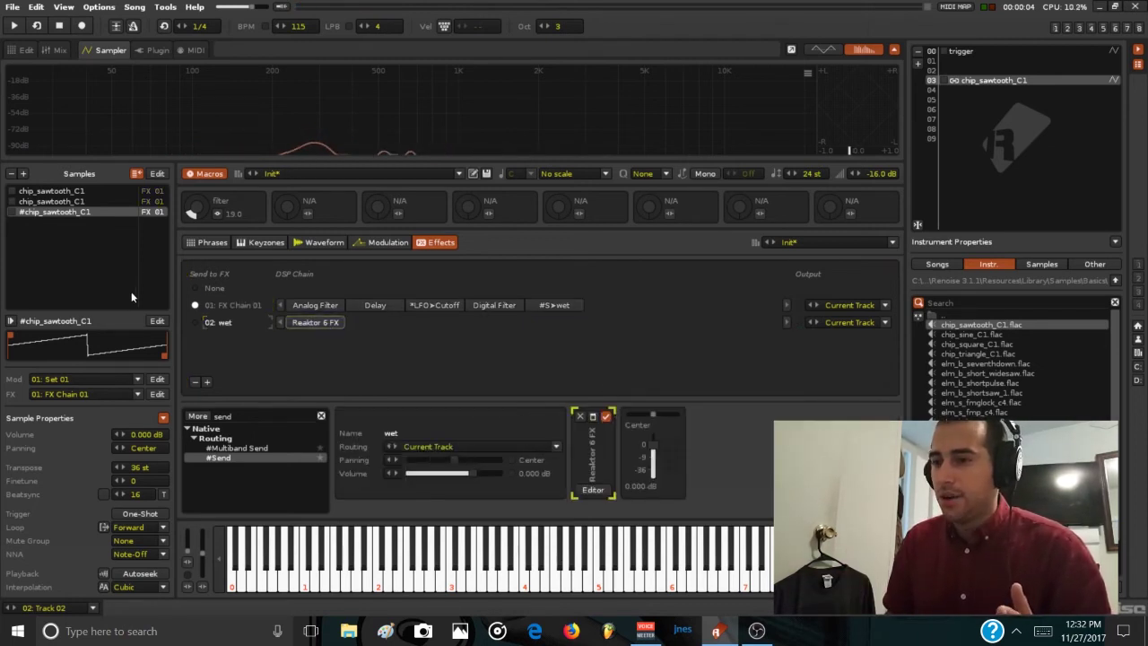
pyautogui.click(207, 382)
pyautogui.doubleClick(230, 339)
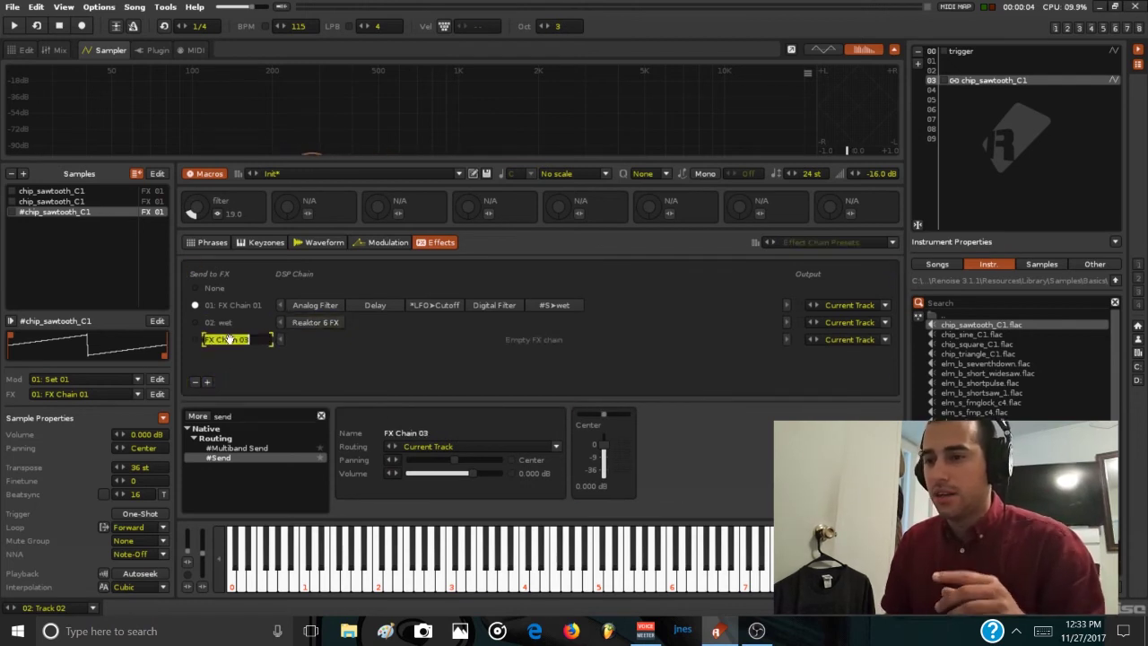
pyautogui.write('dry')
pyautogui.press('Return')
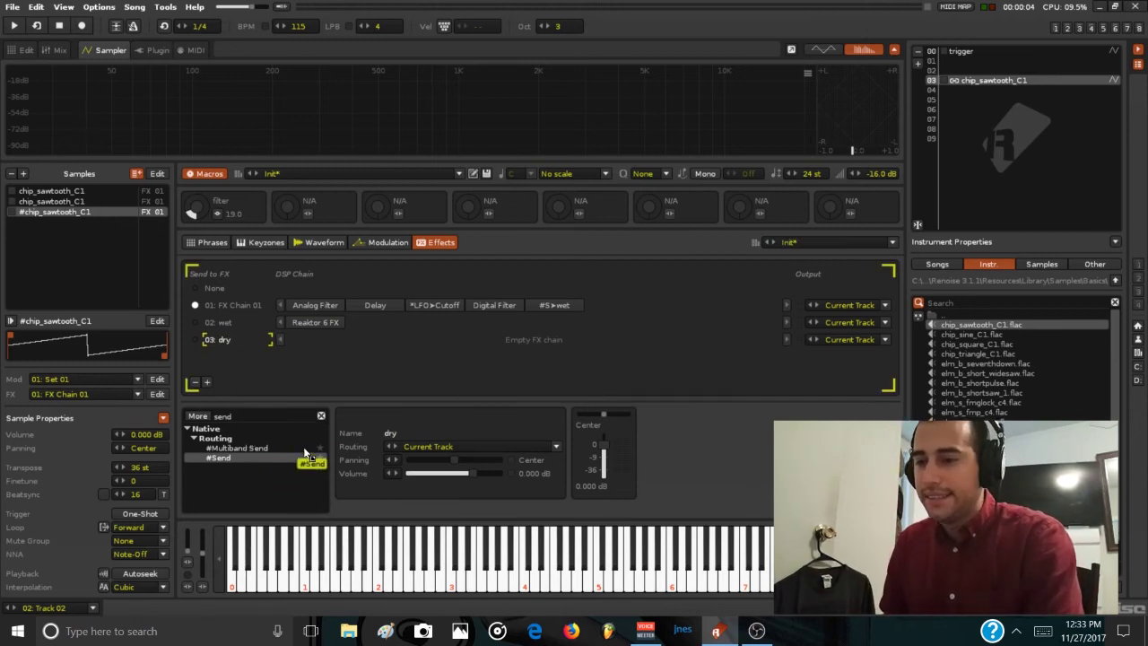
pyautogui.moveTo(305, 453); pyautogui.dragTo(466, 369)
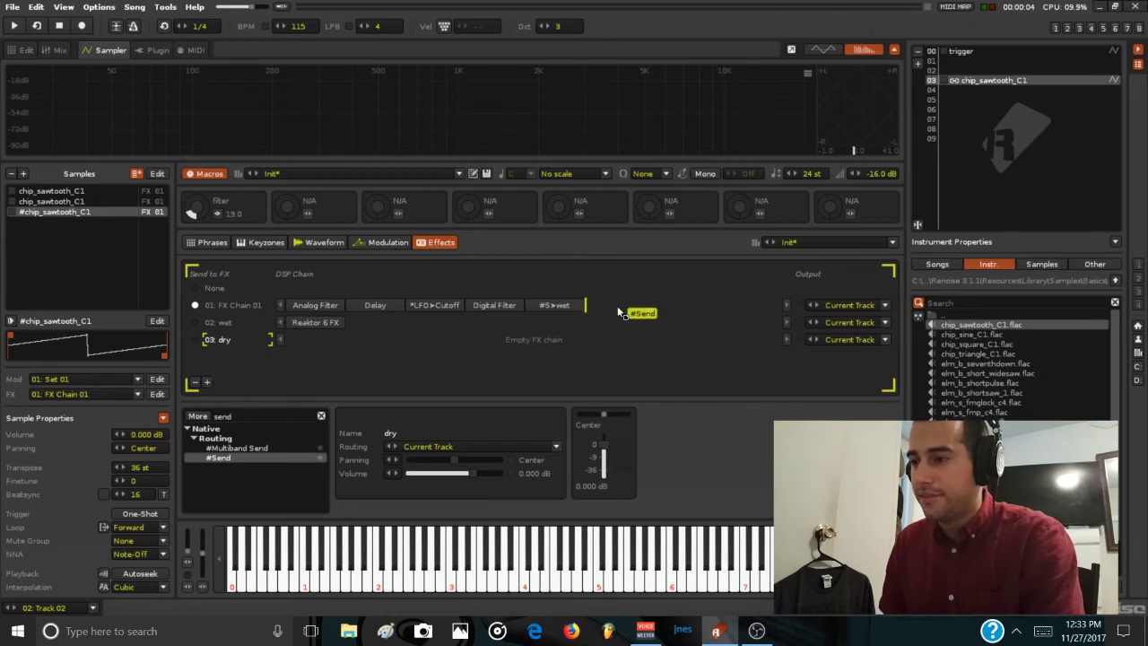
# - Add Sends routing FX Chain 01 and the wet chain's Reaktor output into the dry chain
pyautogui.moveTo(617, 307); pyautogui.dragTo(617, 306)
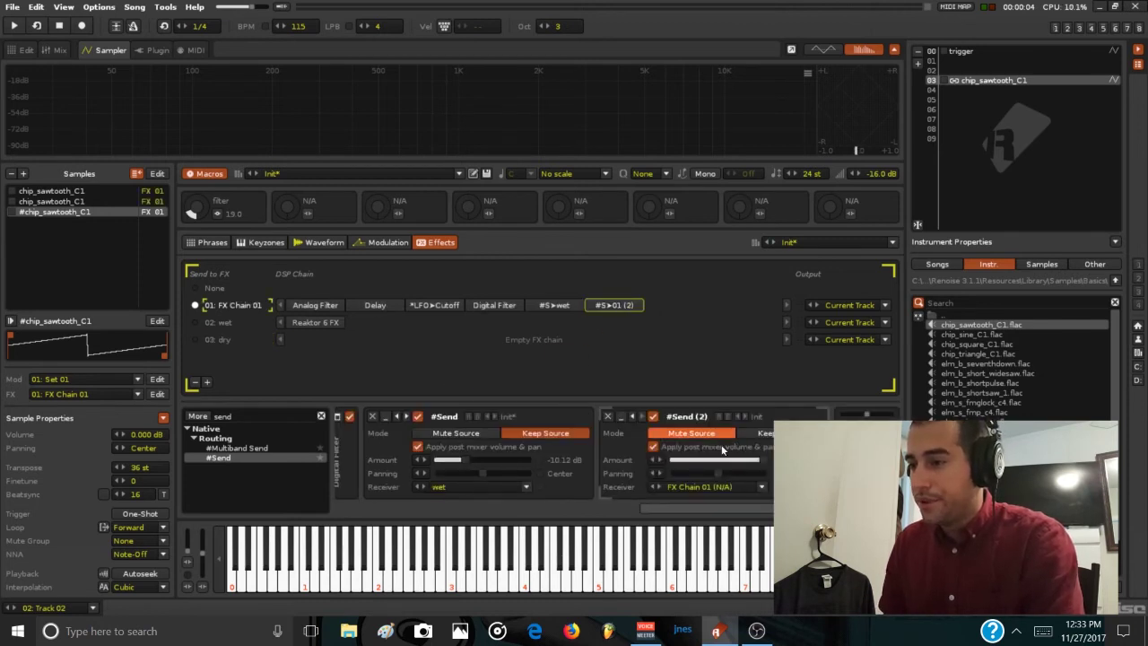
pyautogui.click(759, 490)
pyautogui.click(709, 473)
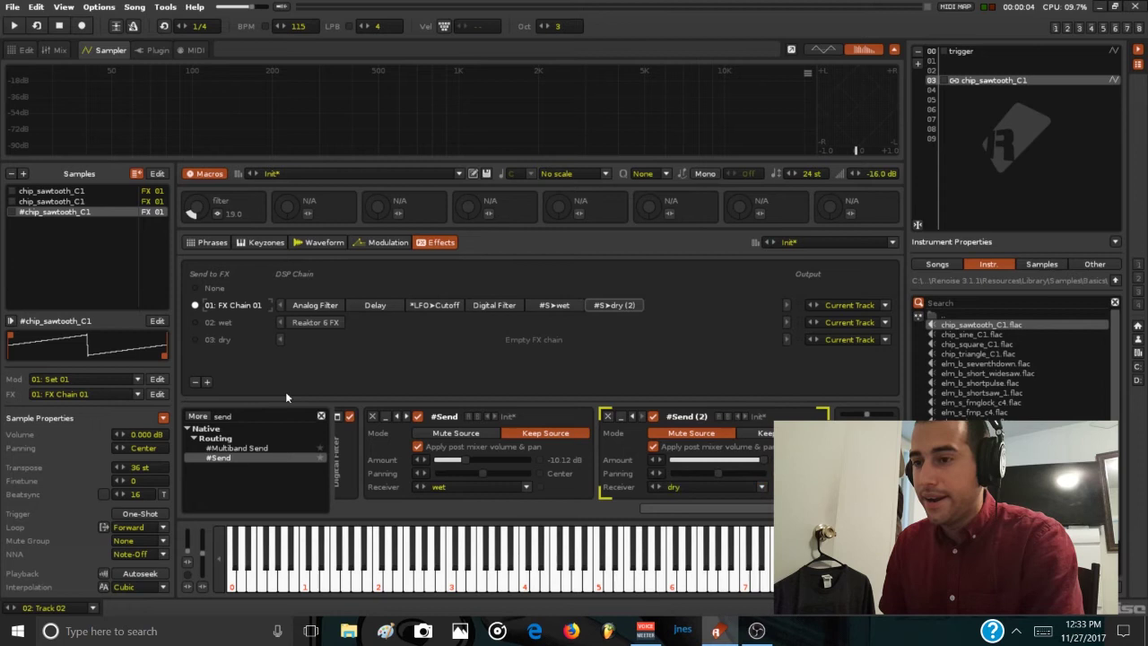
pyautogui.moveTo(380, 326); pyautogui.dragTo(382, 324)
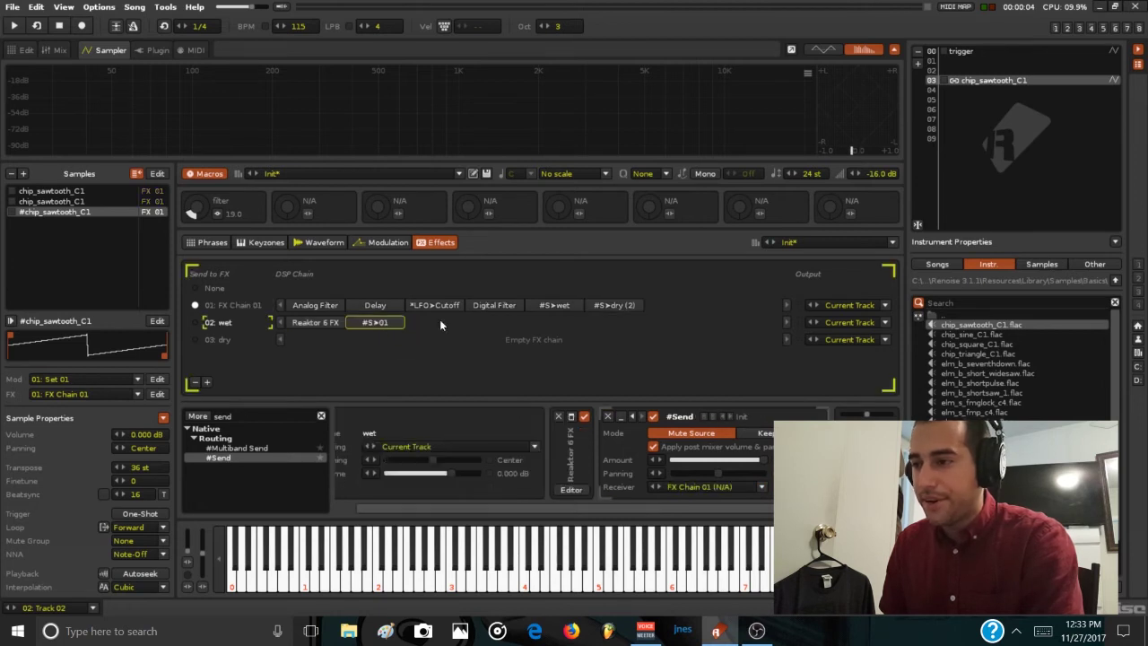
pyautogui.click(761, 490)
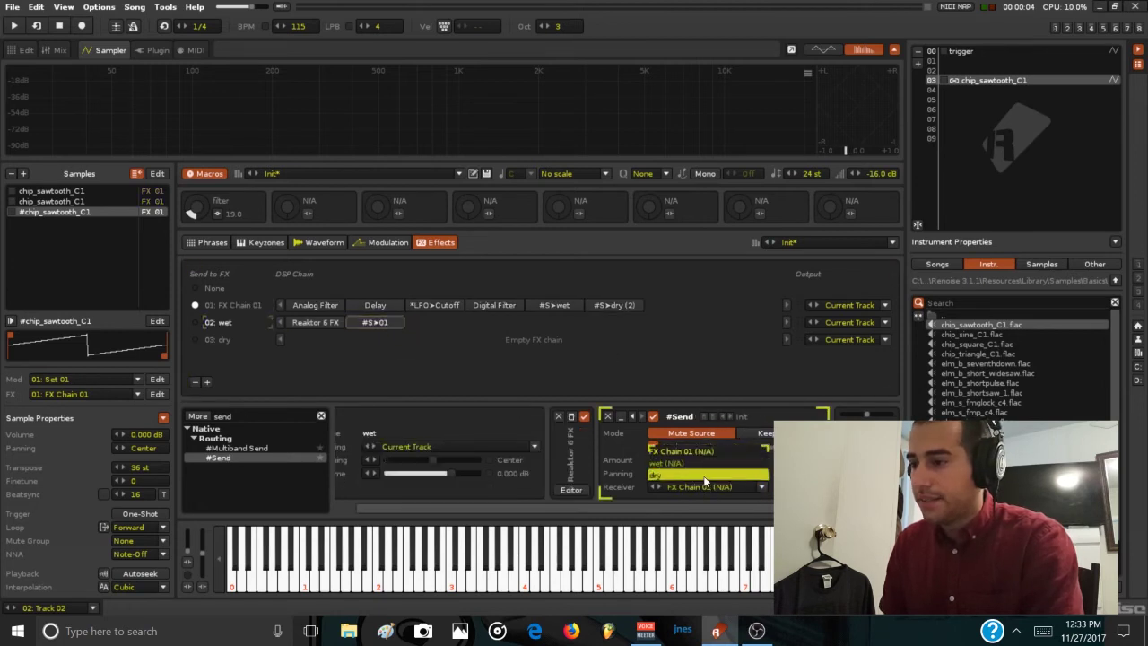
pyautogui.click(705, 473)
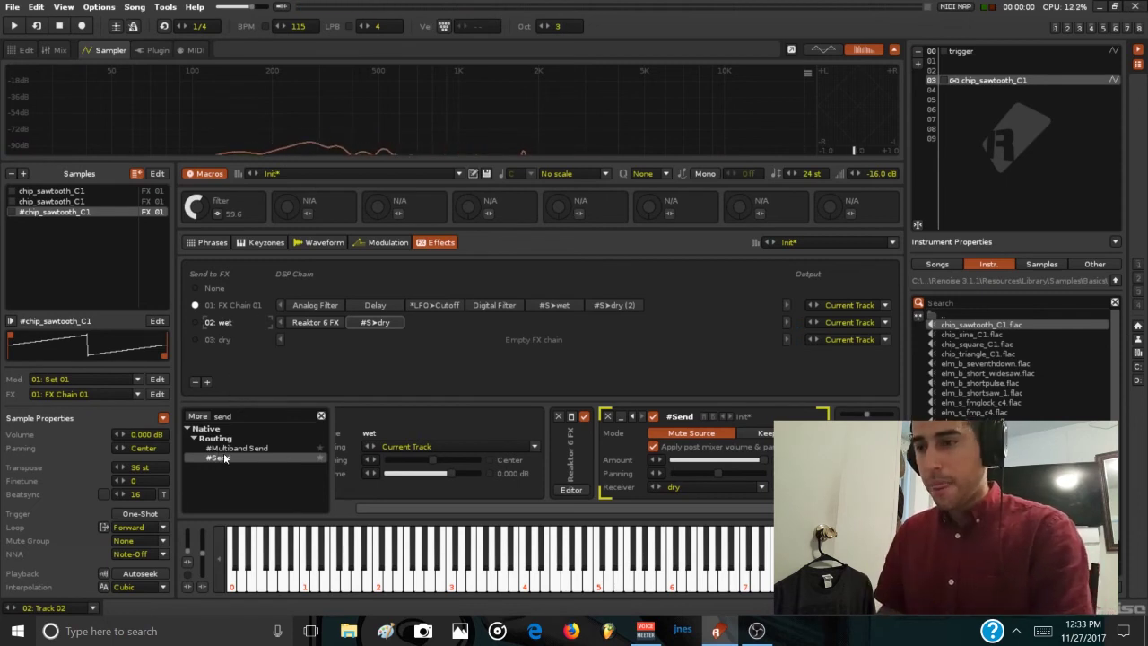
# - Place an Analog Filter in the dry chain and set its type to 4P Moog
pyautogui.click(321, 418)
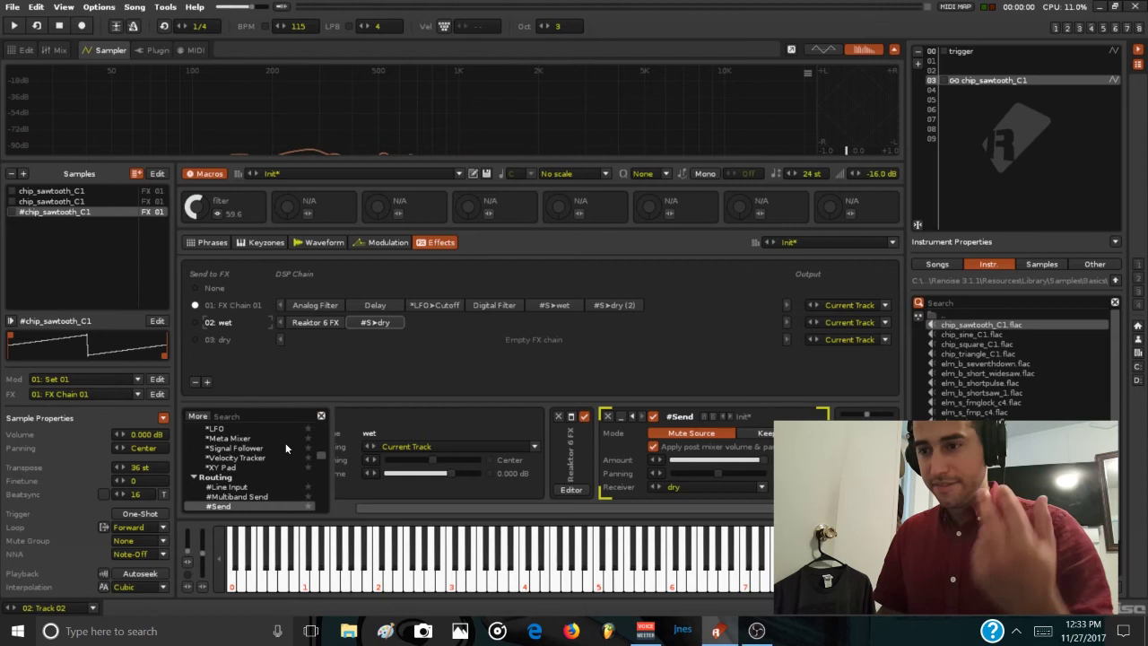
pyautogui.scroll(-3, 269, 456)
pyautogui.scroll(2, 267, 483)
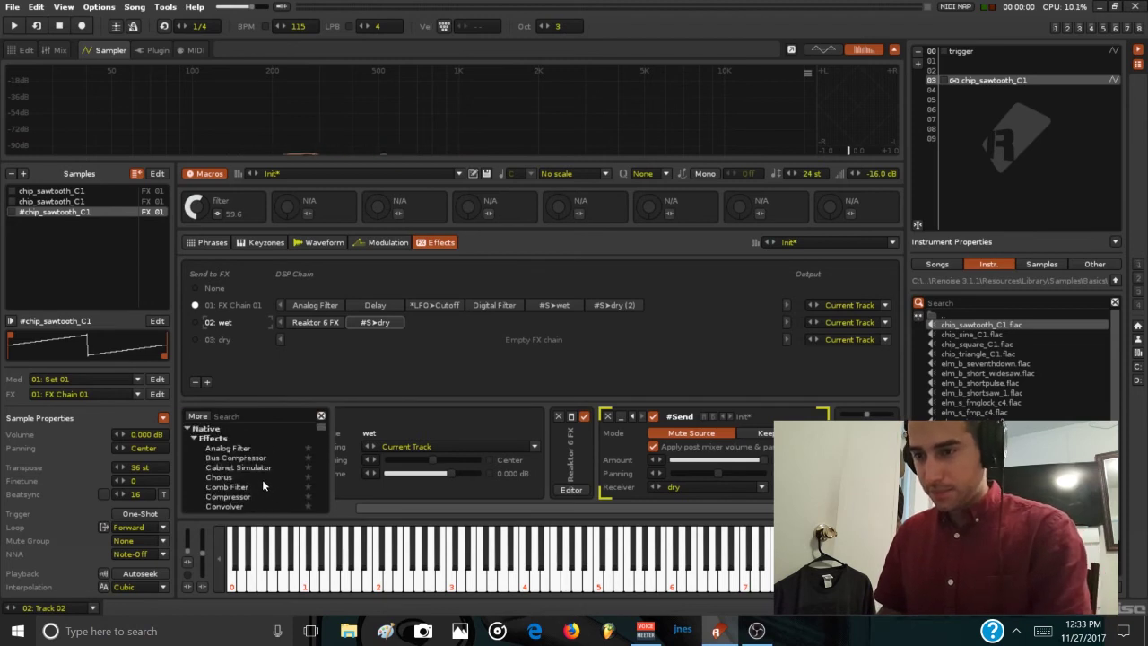
pyautogui.moveTo(299, 345); pyautogui.dragTo(300, 346)
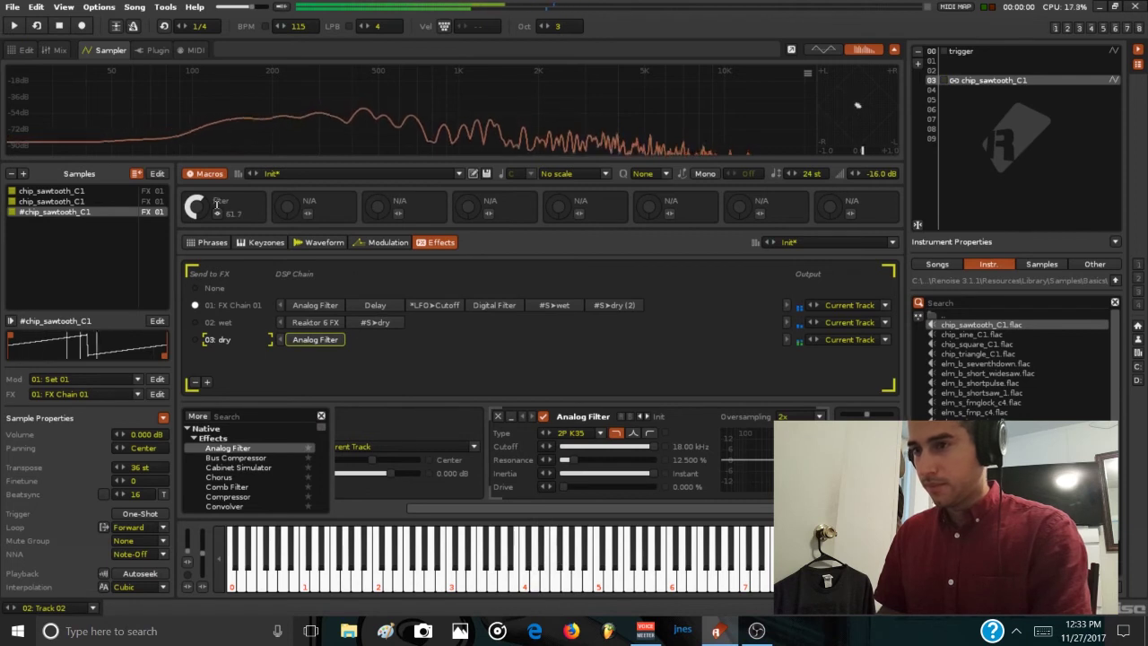
pyautogui.click(549, 432)
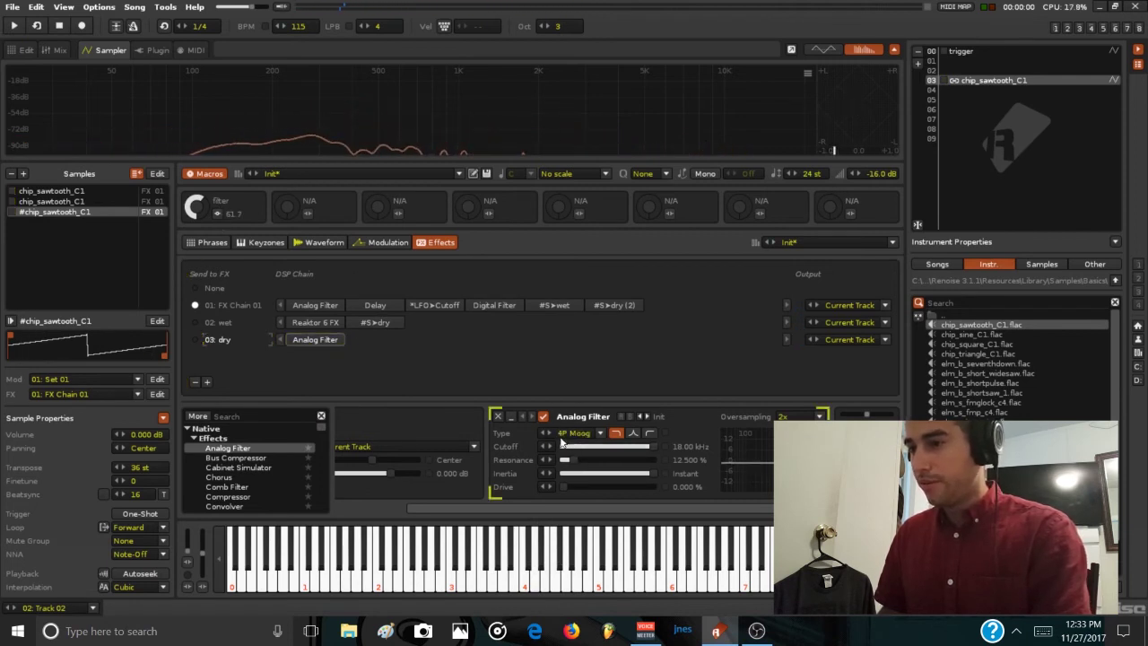
pyautogui.click(216, 213)
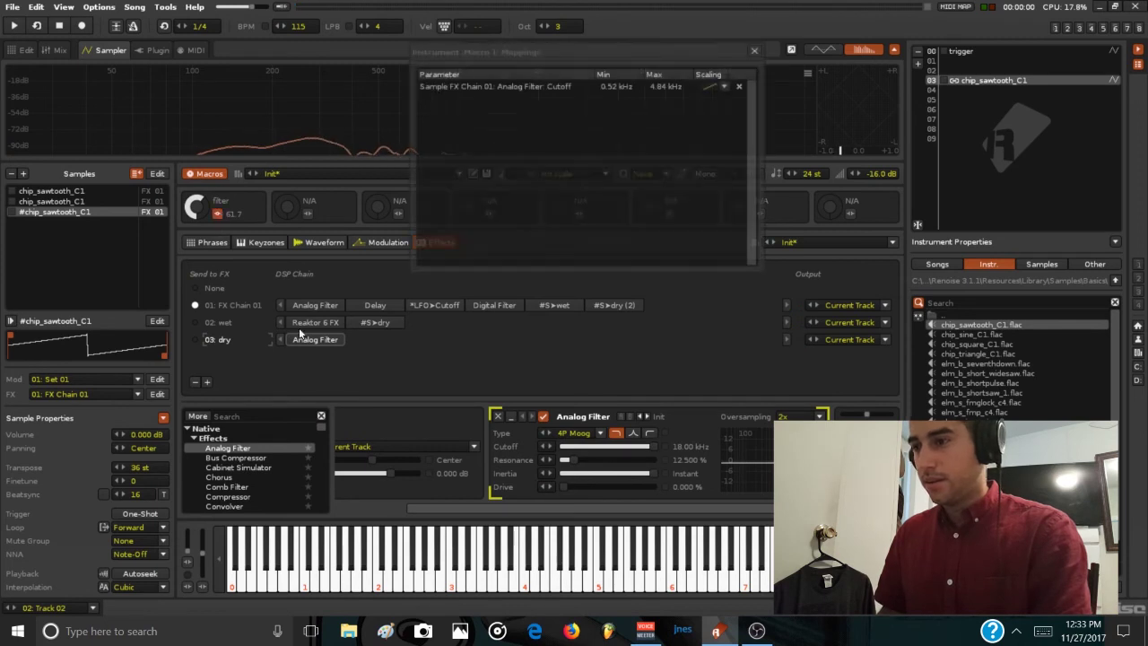
# - Map the dry Analog Filter cutoff to Macro 1 over a 0.26–10.78 kHz range
pyautogui.click(633, 446)
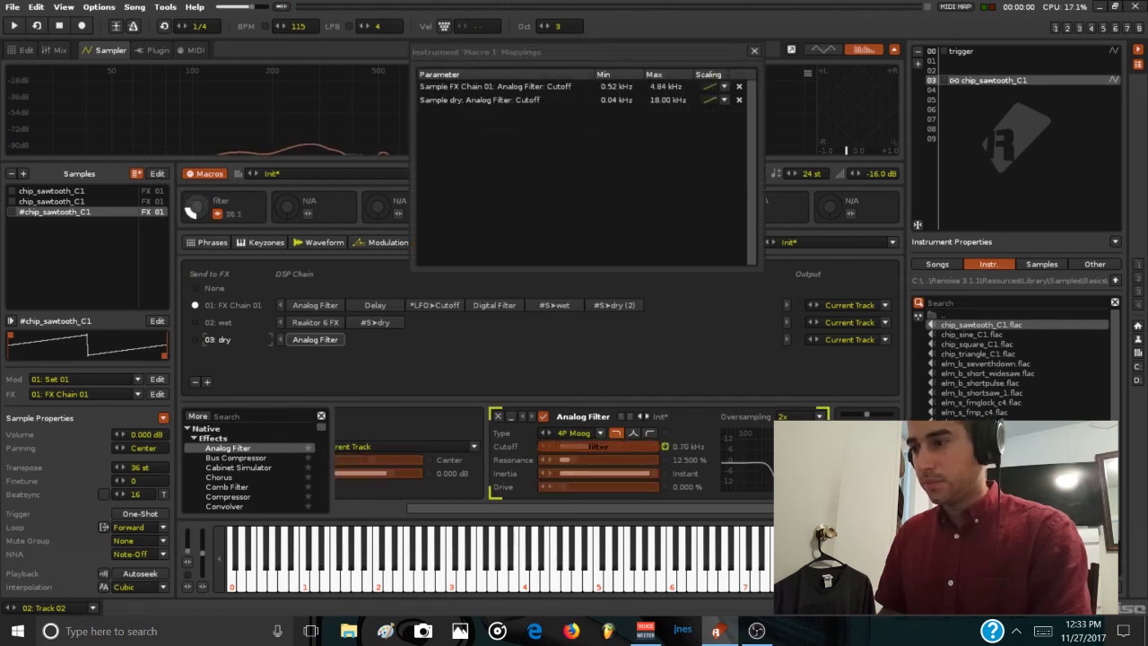
pyautogui.moveTo(616, 106); pyautogui.dragTo(616, 99)
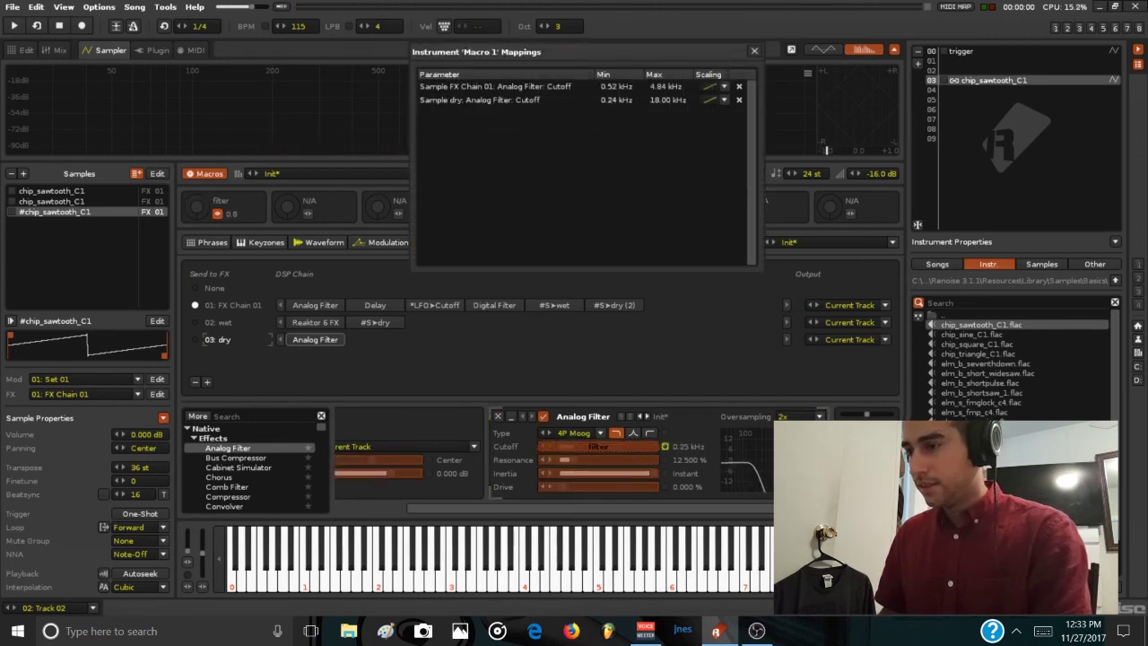
pyautogui.moveTo(192, 212); pyautogui.dragTo(192, 175)
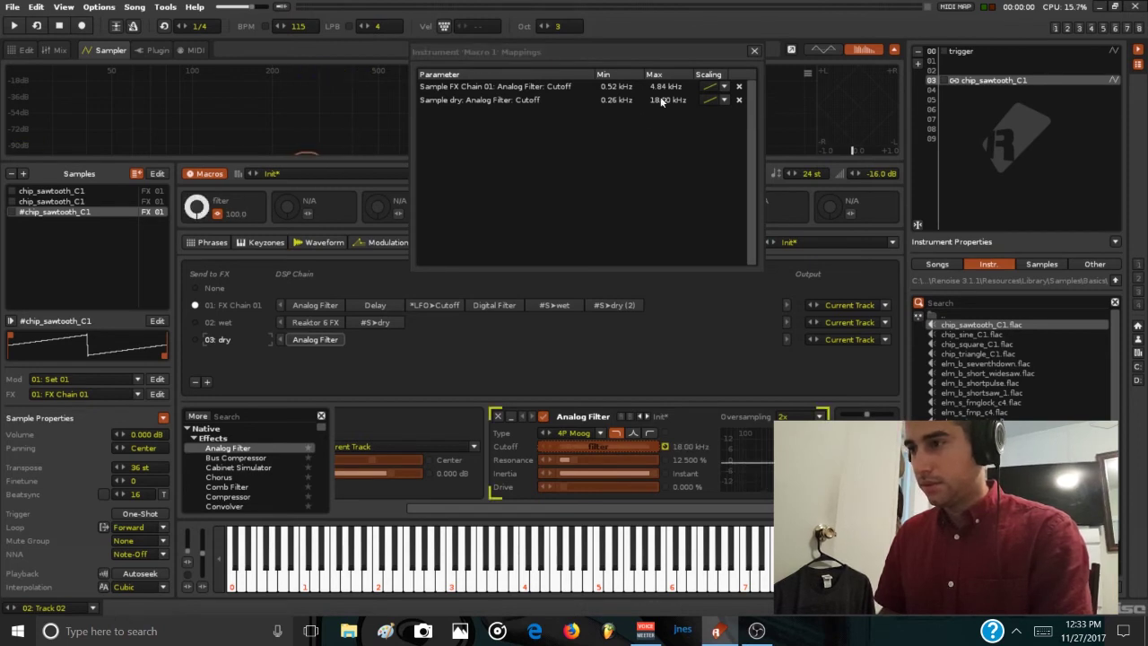
pyautogui.moveTo(661, 101); pyautogui.dragTo(661, 102)
pyautogui.press('space')
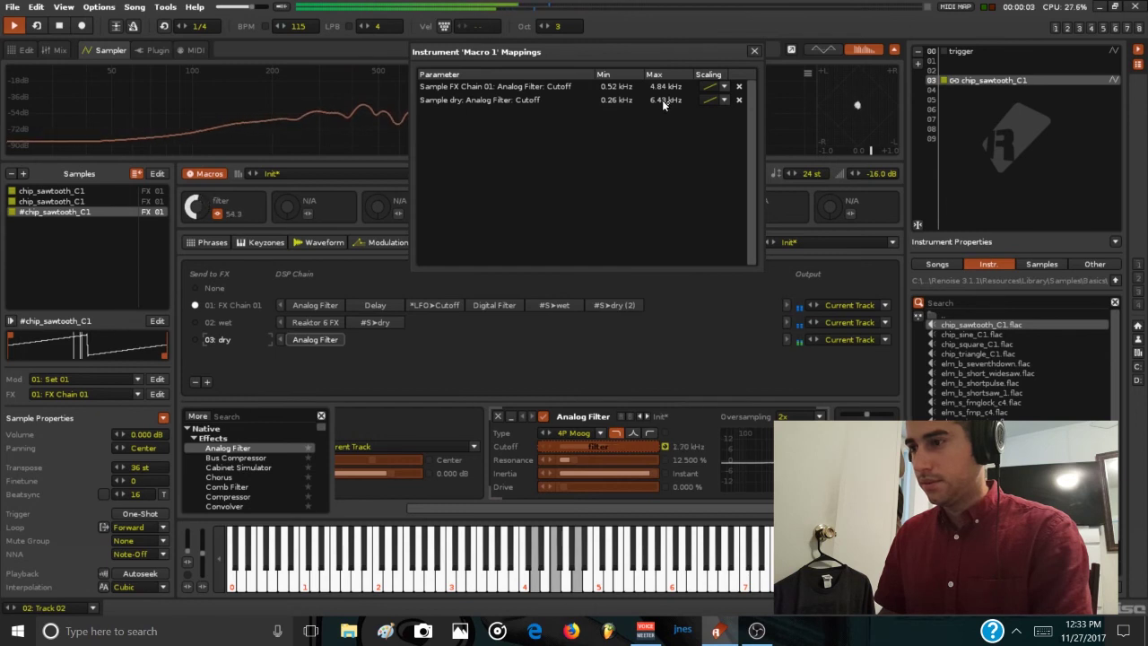
pyautogui.moveTo(662, 99); pyautogui.dragTo(664, 125)
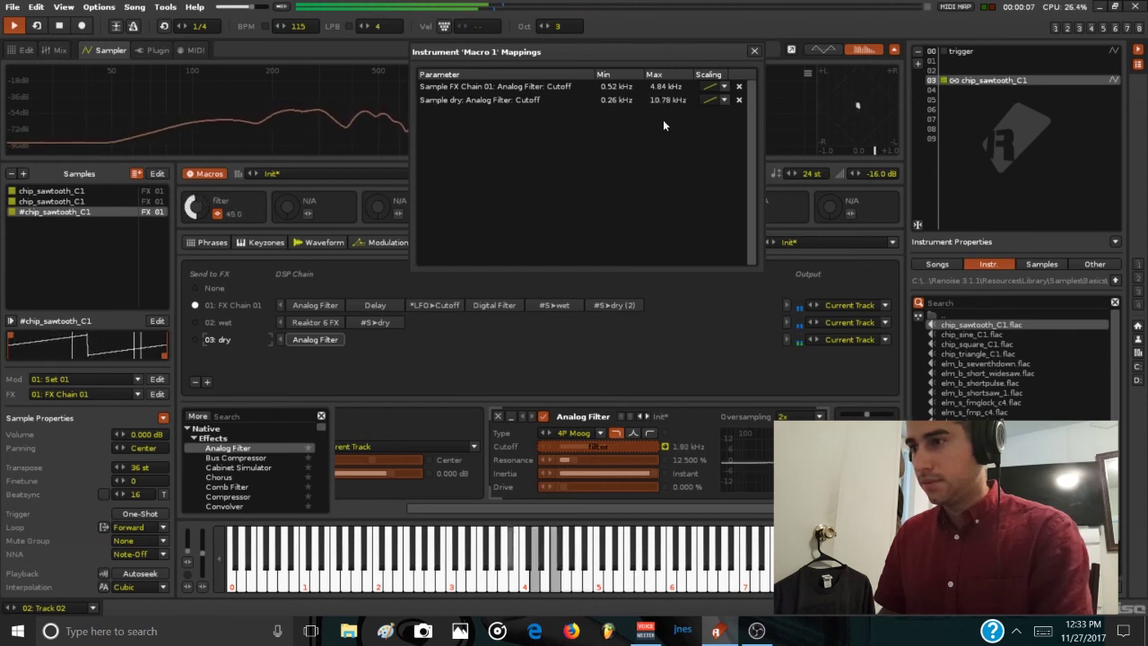
pyautogui.click(753, 50)
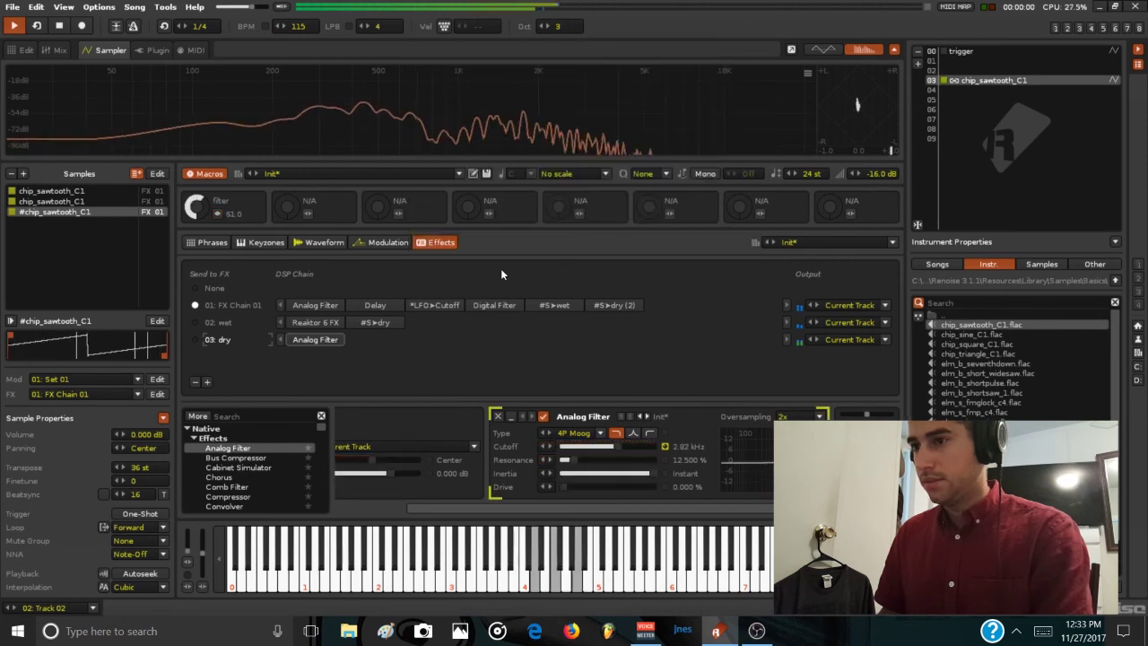
# - Add a Delay after the dry Analog Filter with 522 ms left and 783 ms right times, then audition it
pyautogui.scroll(-3, 228, 496)
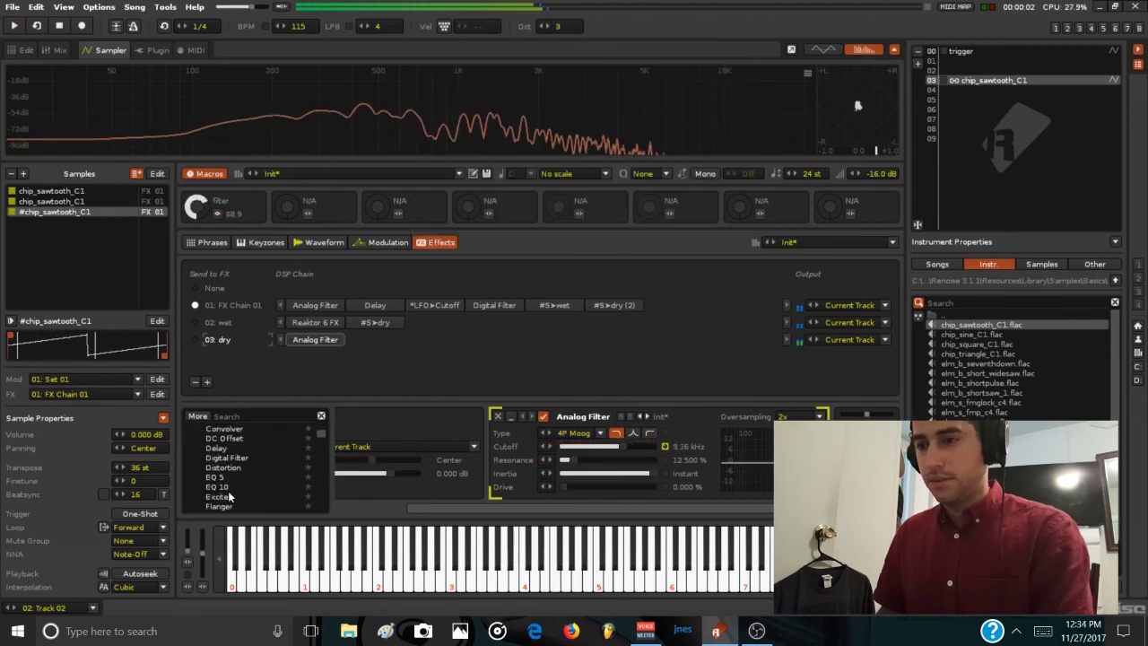
pyautogui.scroll(1, 229, 496)
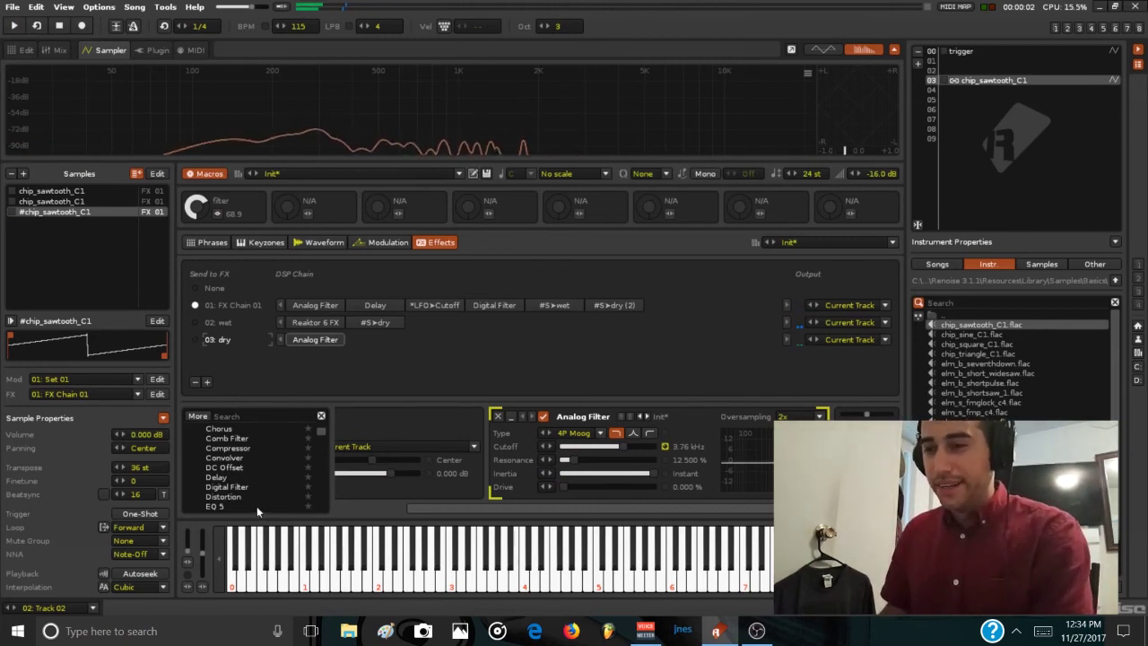
pyautogui.moveTo(220, 478); pyautogui.dragTo(381, 345)
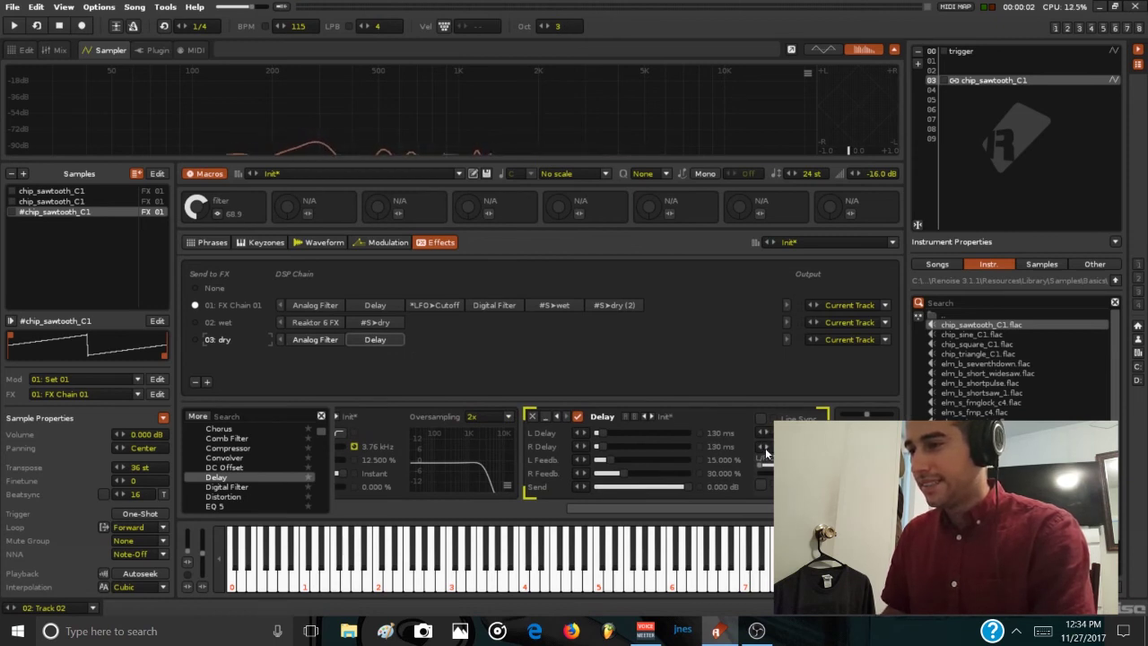
pyautogui.press('space')
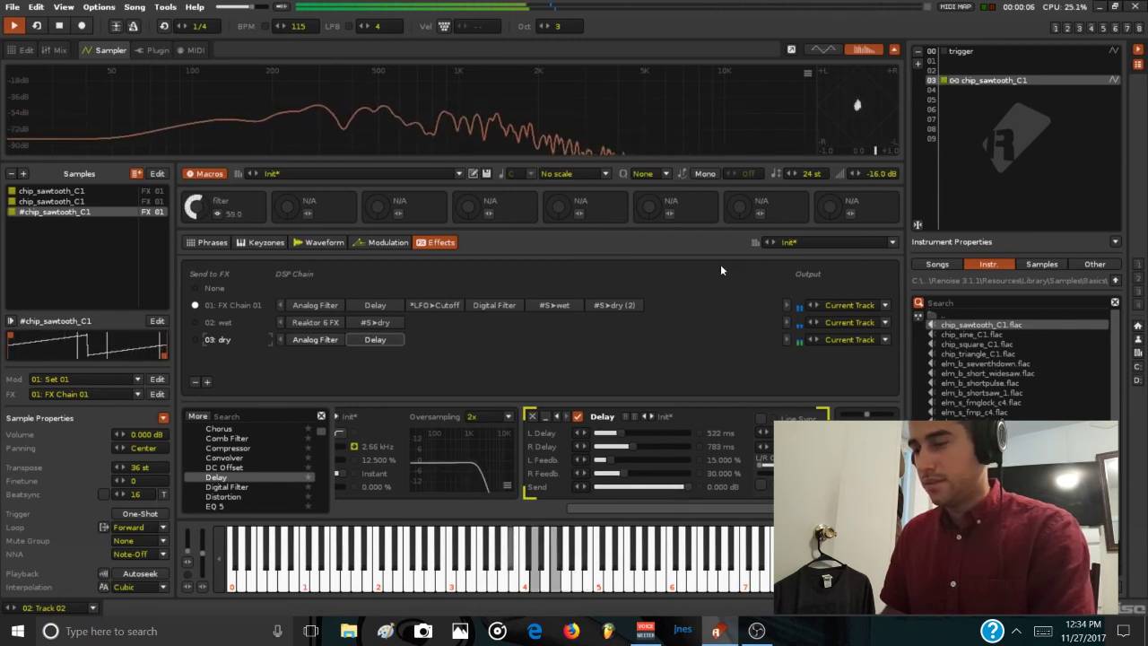
pyautogui.press('space')
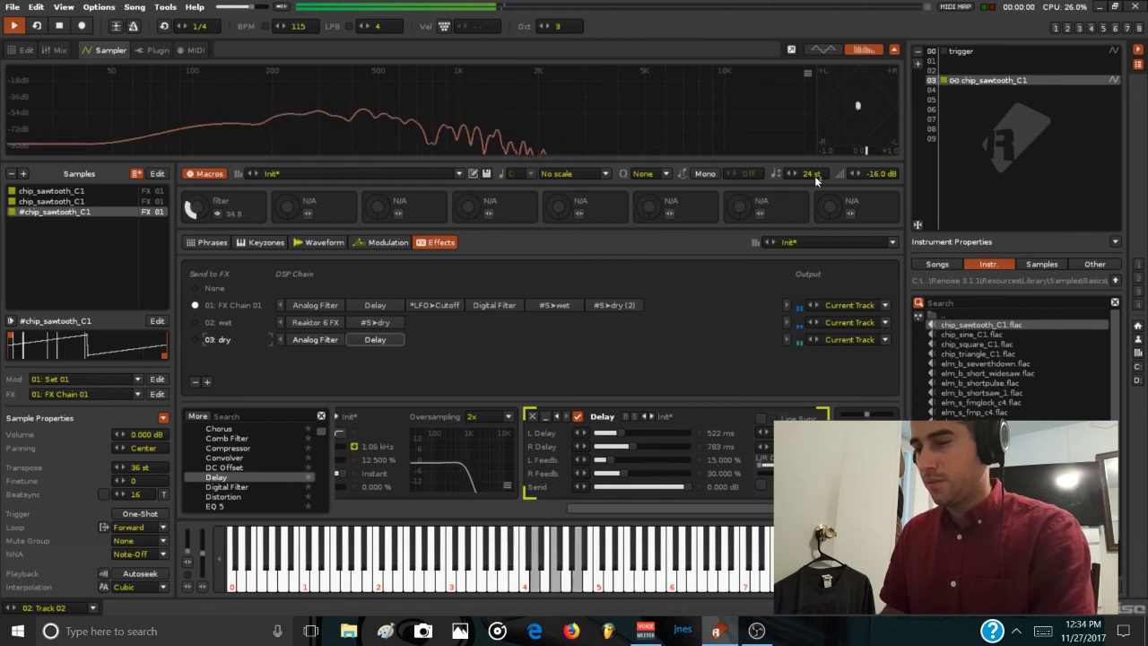
pyautogui.scroll(-12, 812, 174)
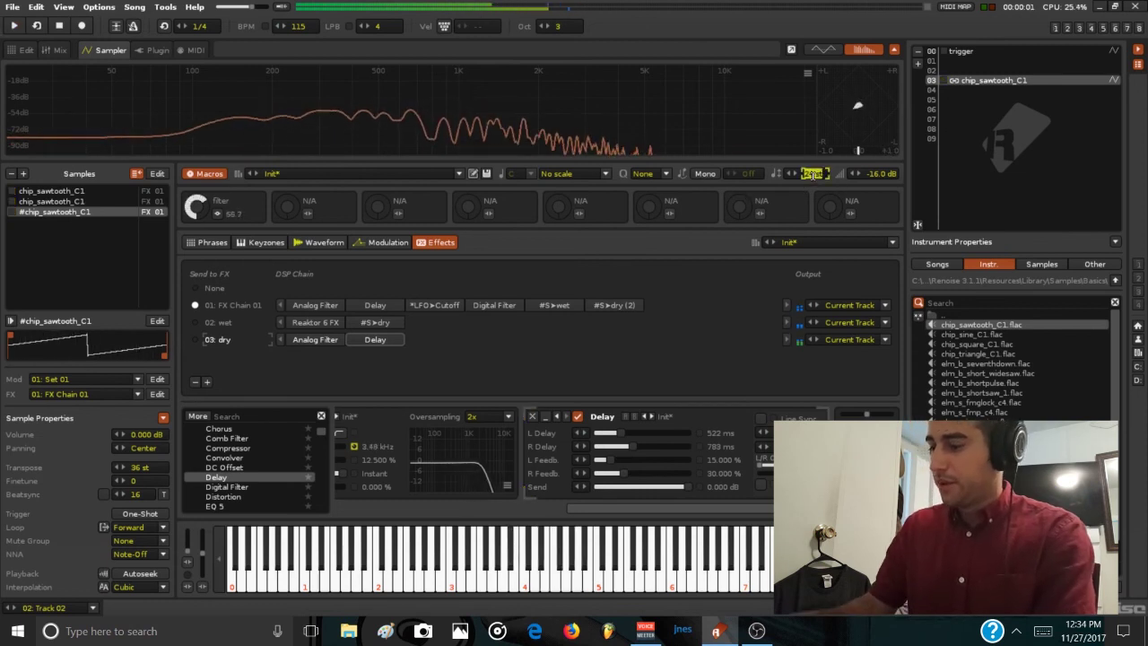
# - Play and stop the pad twice to audition it with the 12-semitone pitch-bend range
pyautogui.press('space')
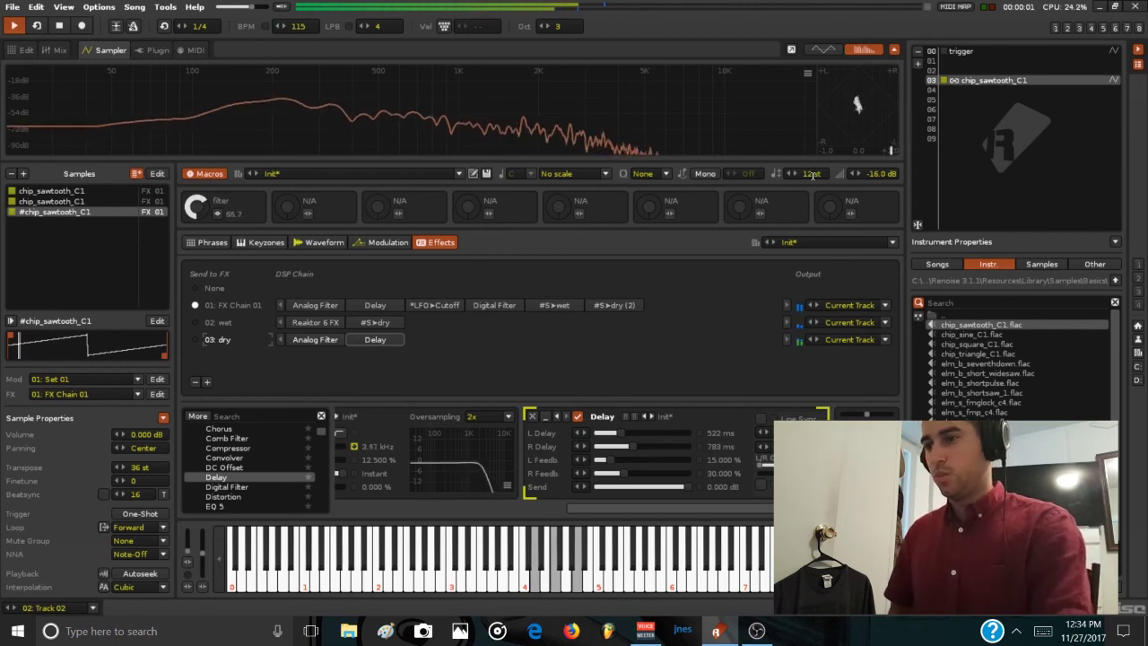
pyautogui.press('space')
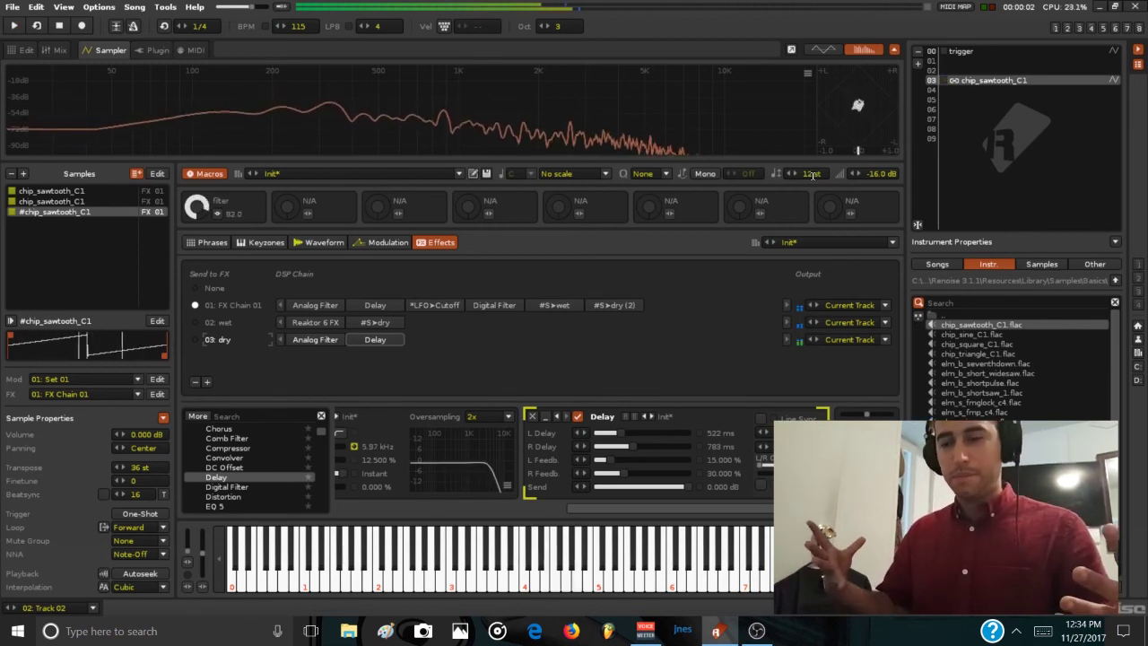
pyautogui.press('space')
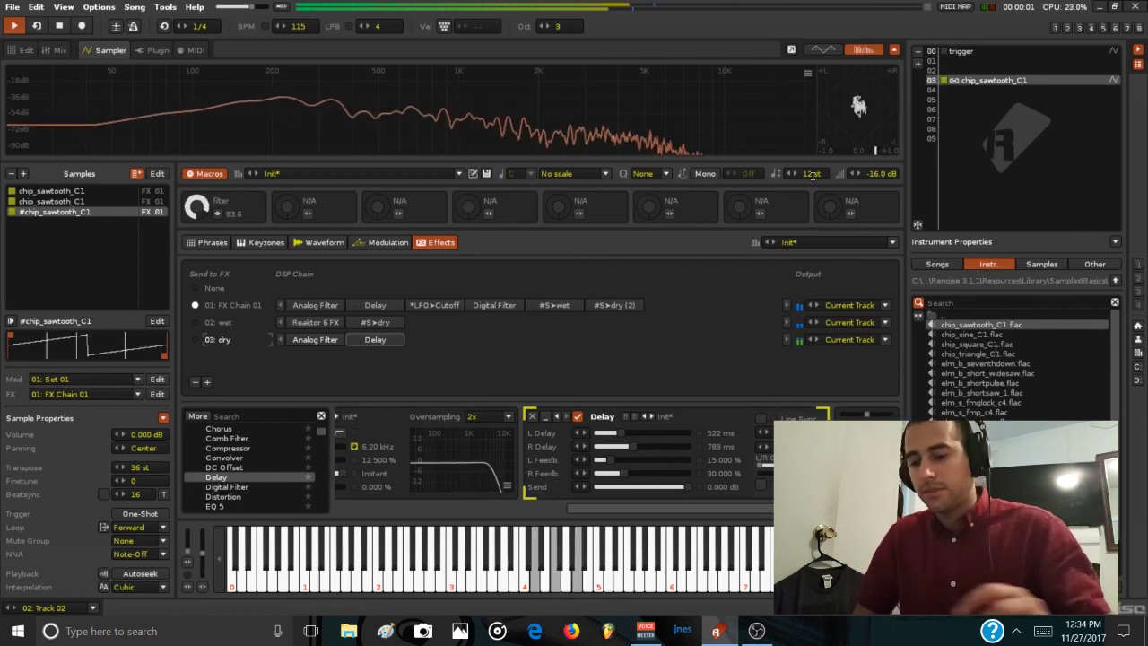
pyautogui.press('space')
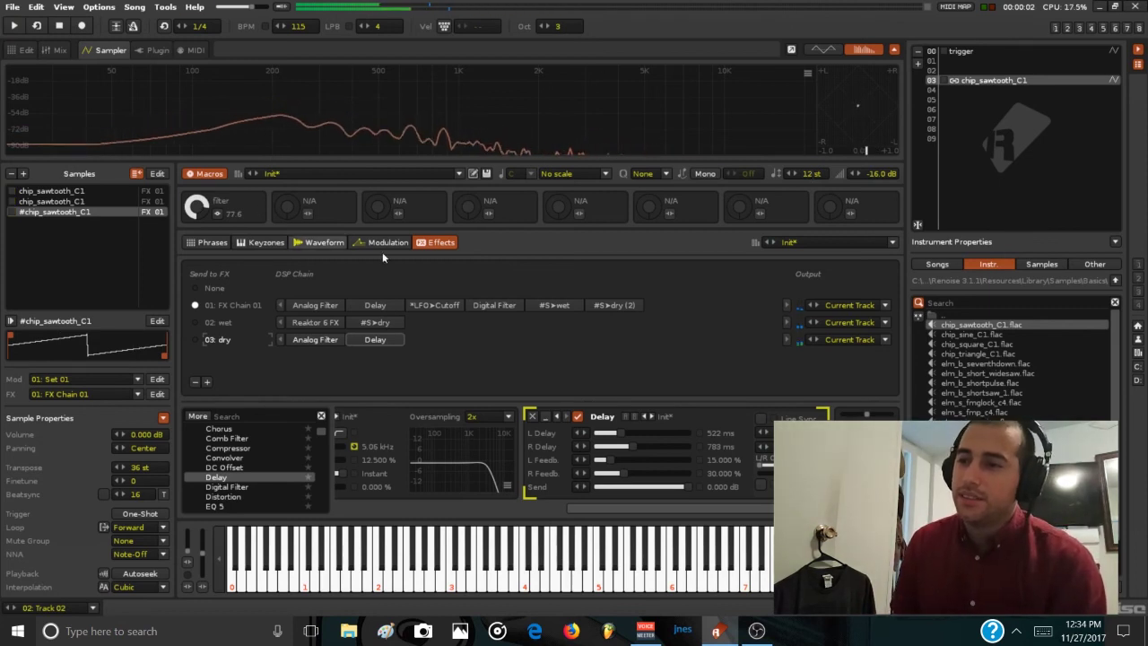
# - Switch the Sampler to the Waveform page for the #chip_sawtooth_C1 sawtooth sample
pyautogui.click(340, 244)
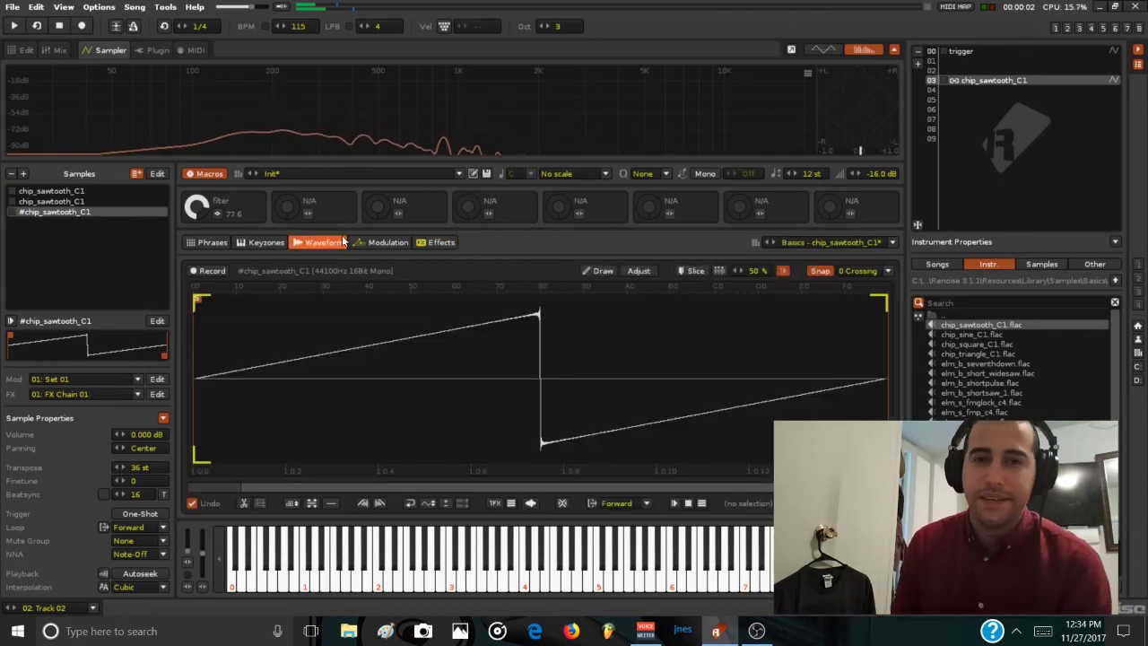